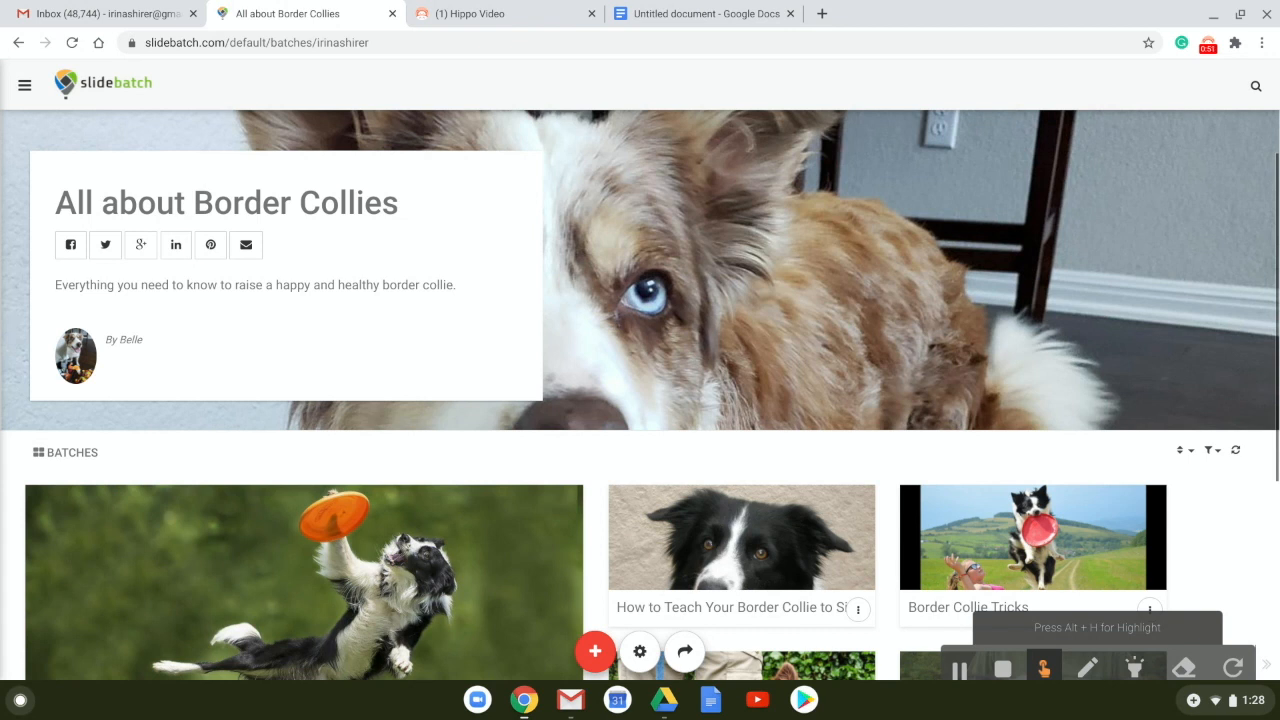
Open the Border Collie Sports batch and start adding content to it.
scroll(640, 395, "down", 2)
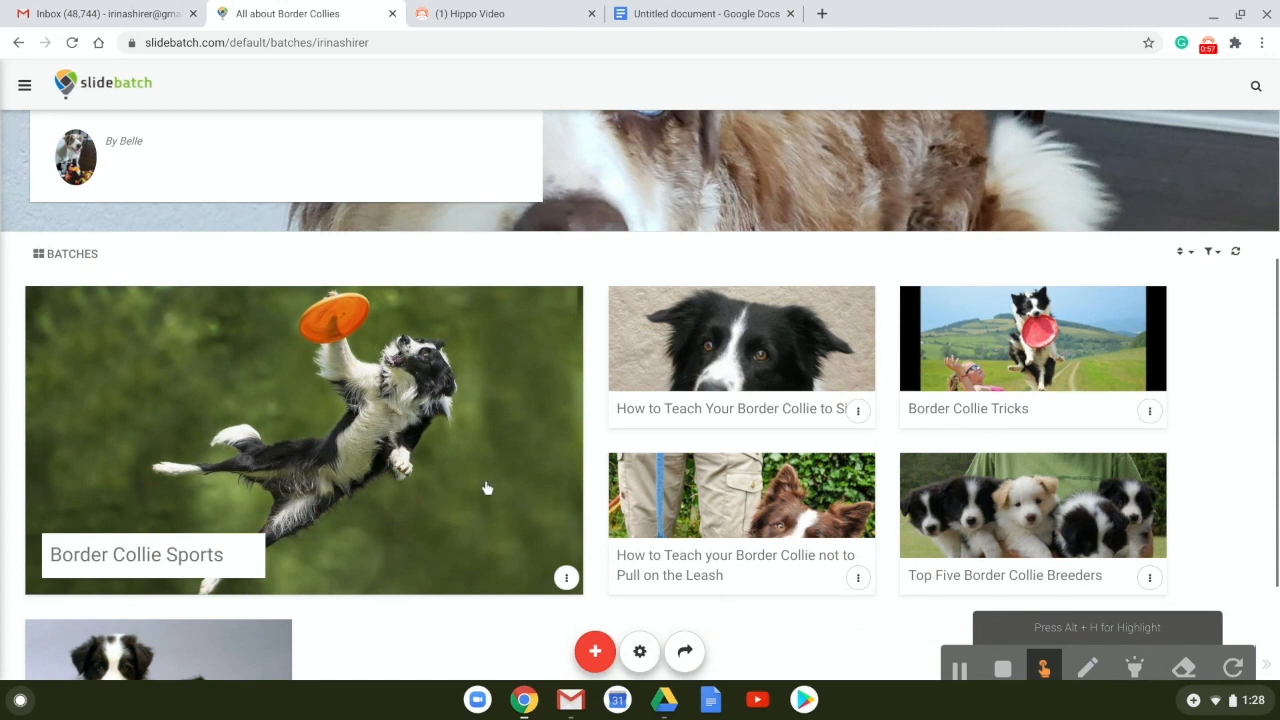
left_click(366, 457)
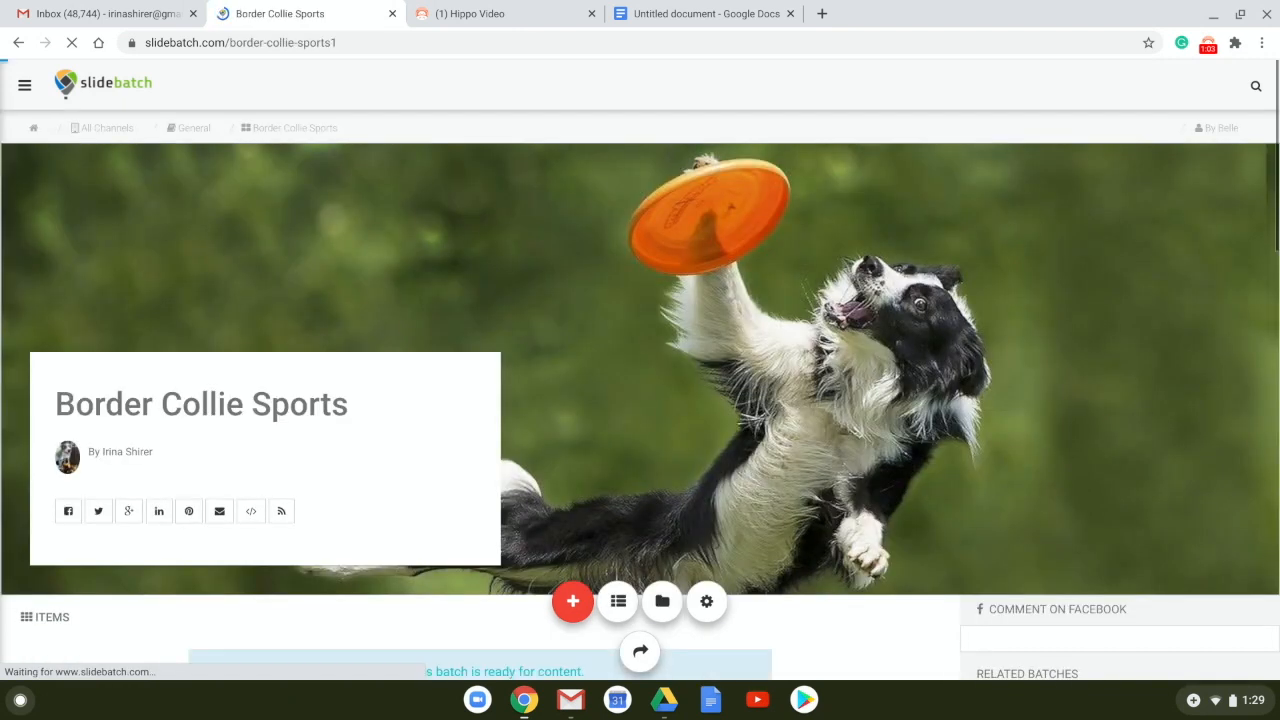
scroll(640, 400, "down", 2)
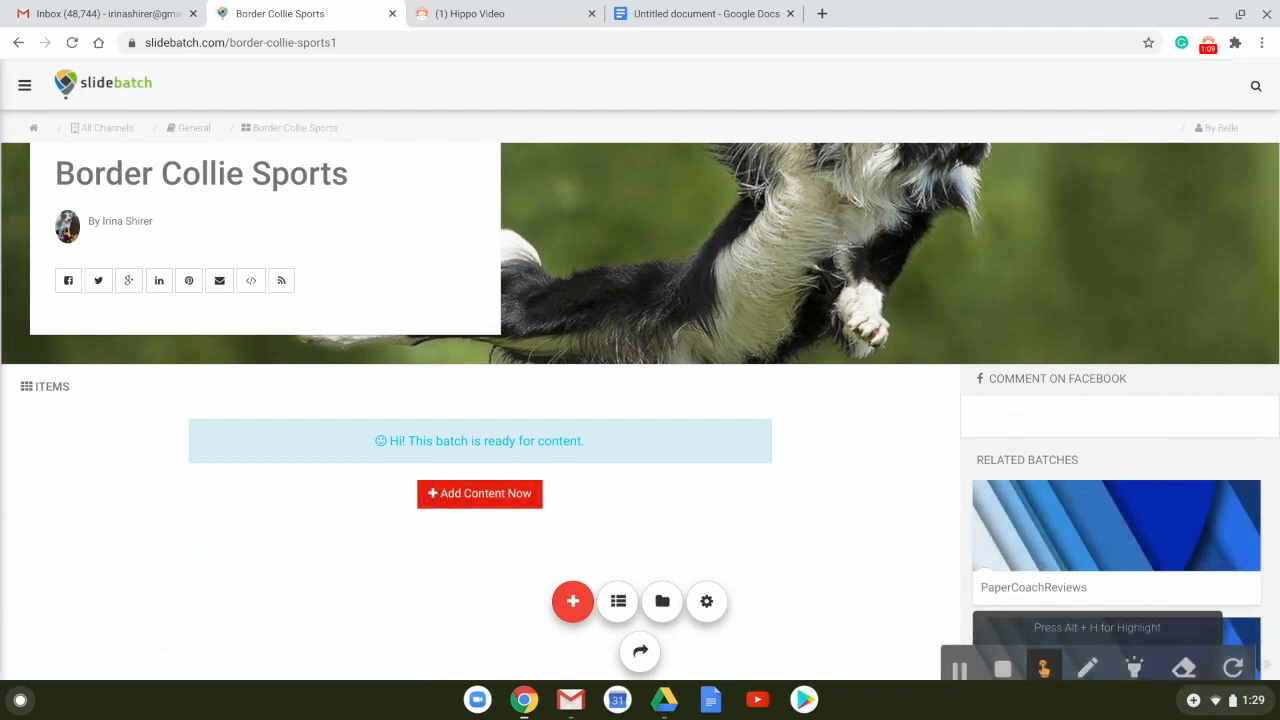
left_click(458, 500)
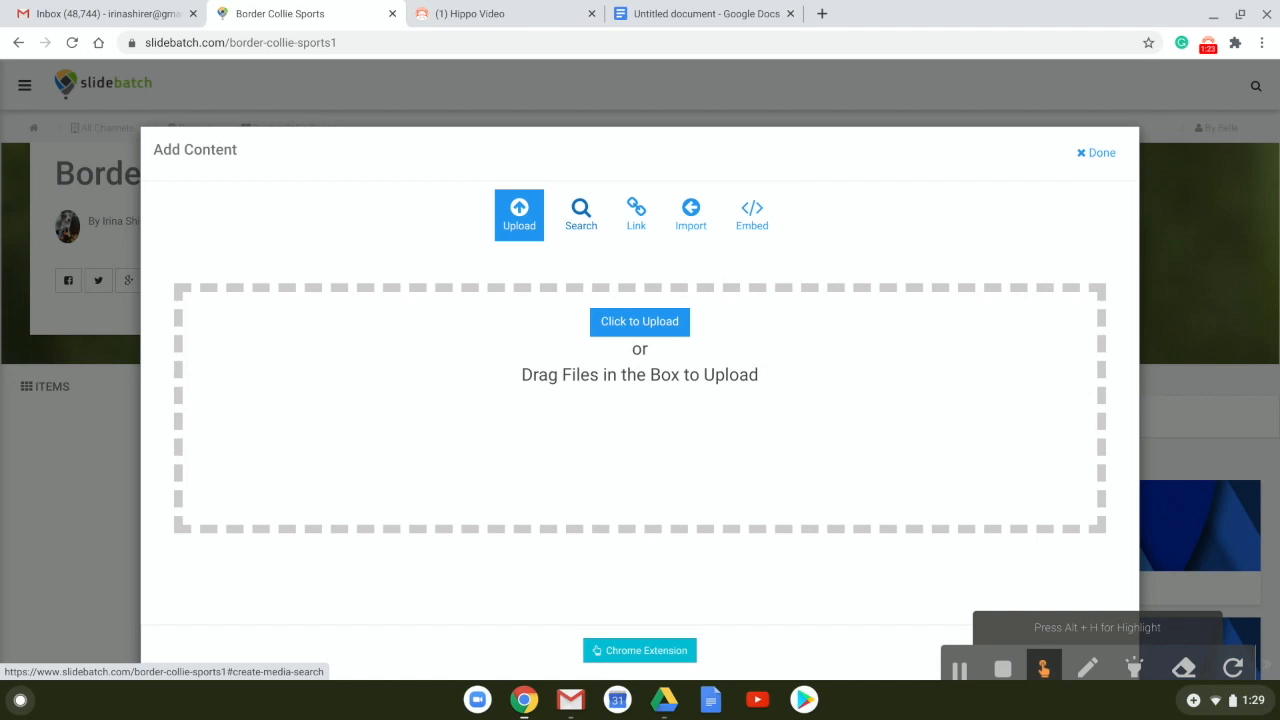
Search for content with the keywords "border collie frisbee sports" and show the web site results.
left_click(581, 212)
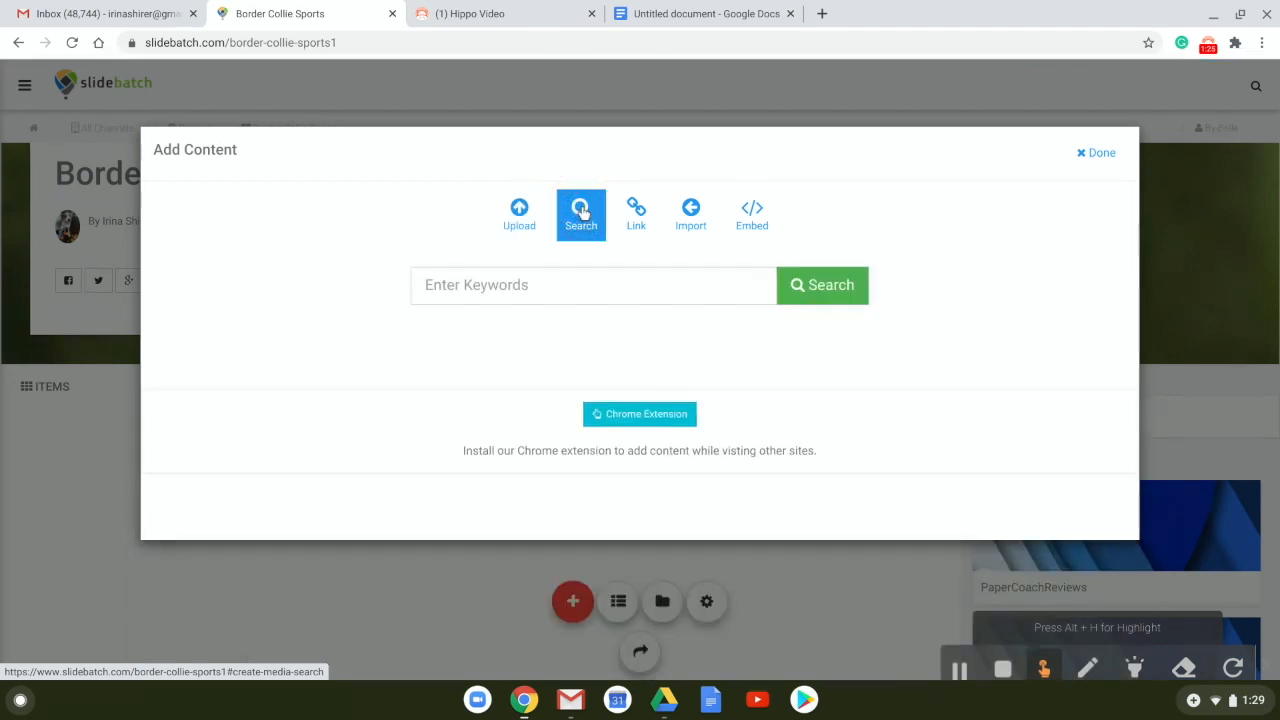
left_click(552, 287)
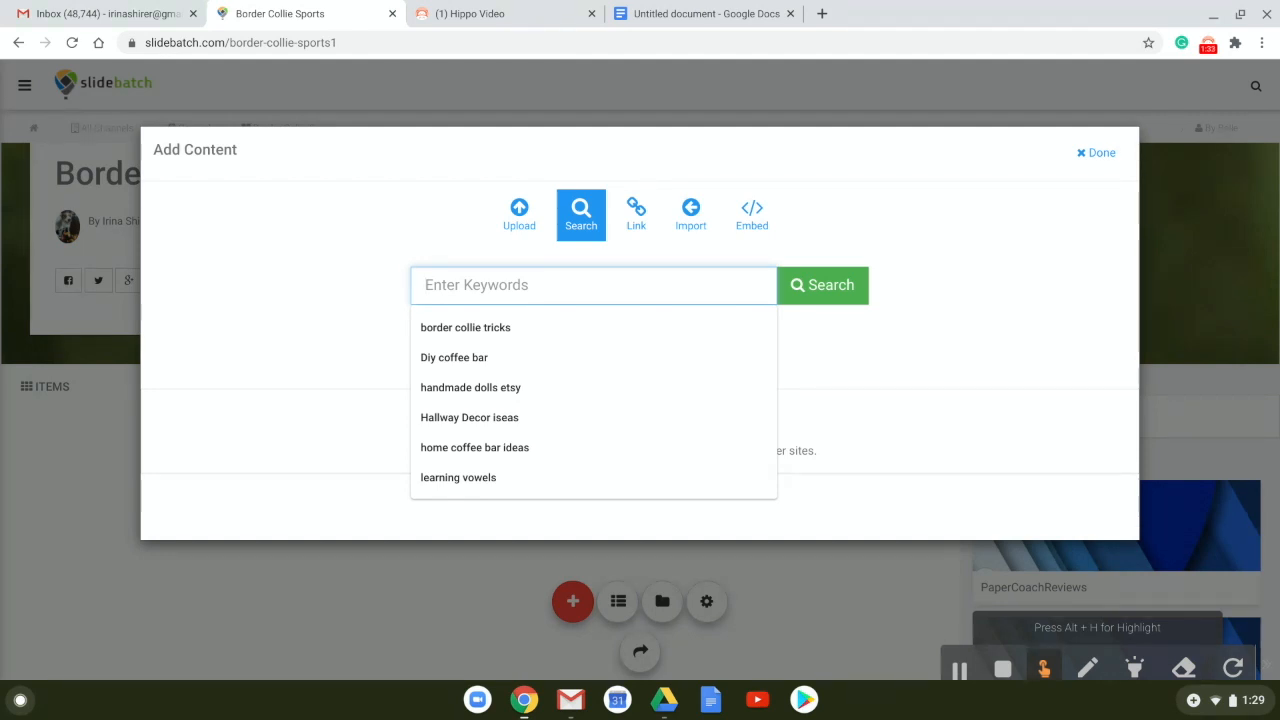
type("bor")
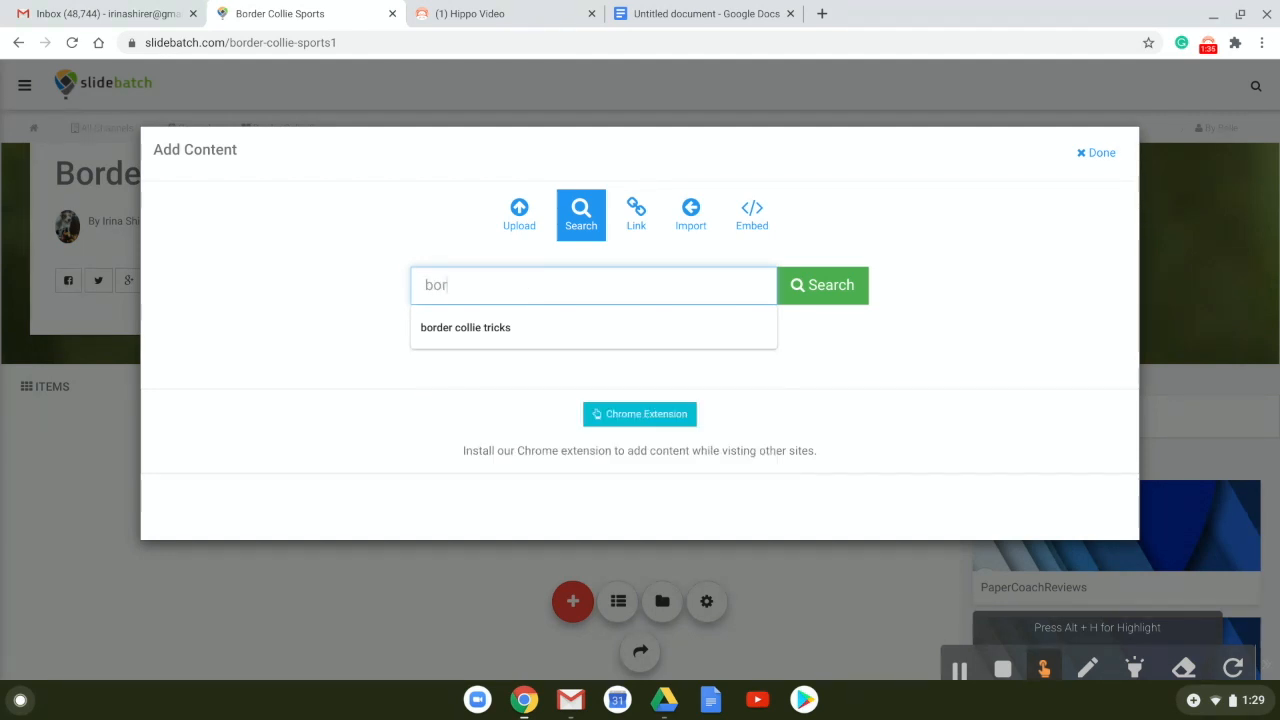
type("der collie frisbee sports")
key("Return")
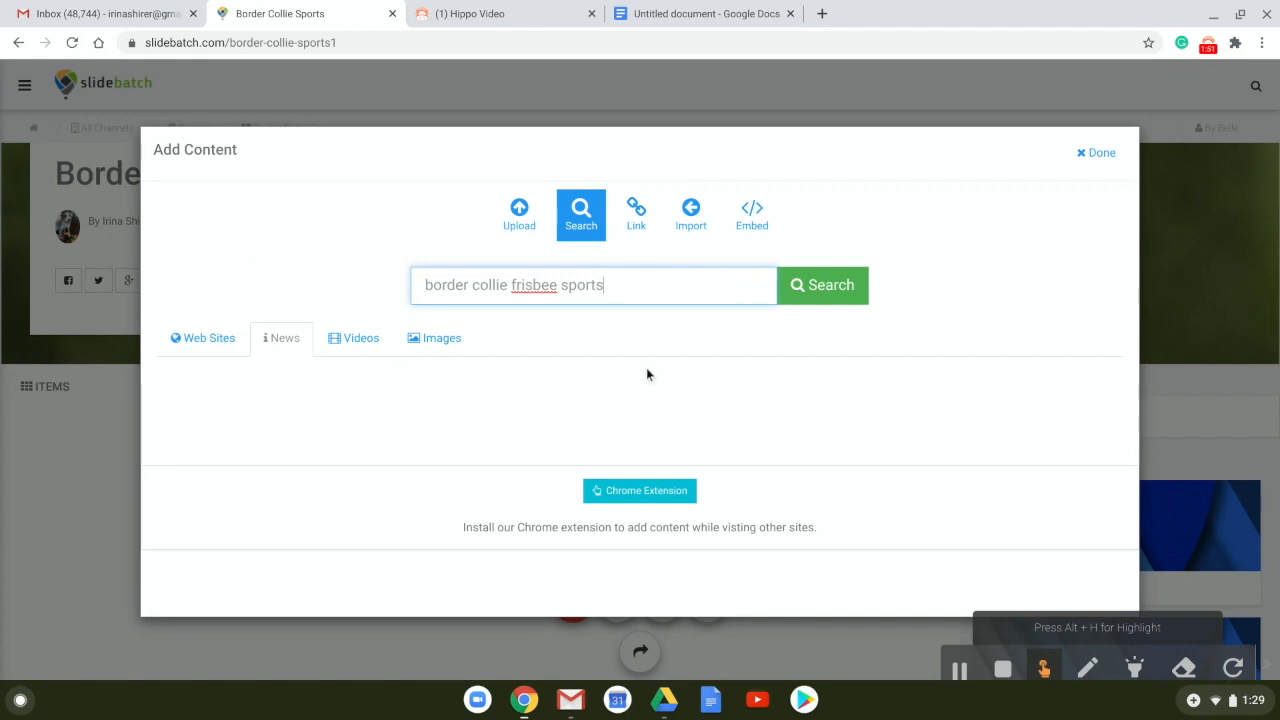
left_click(197, 339)
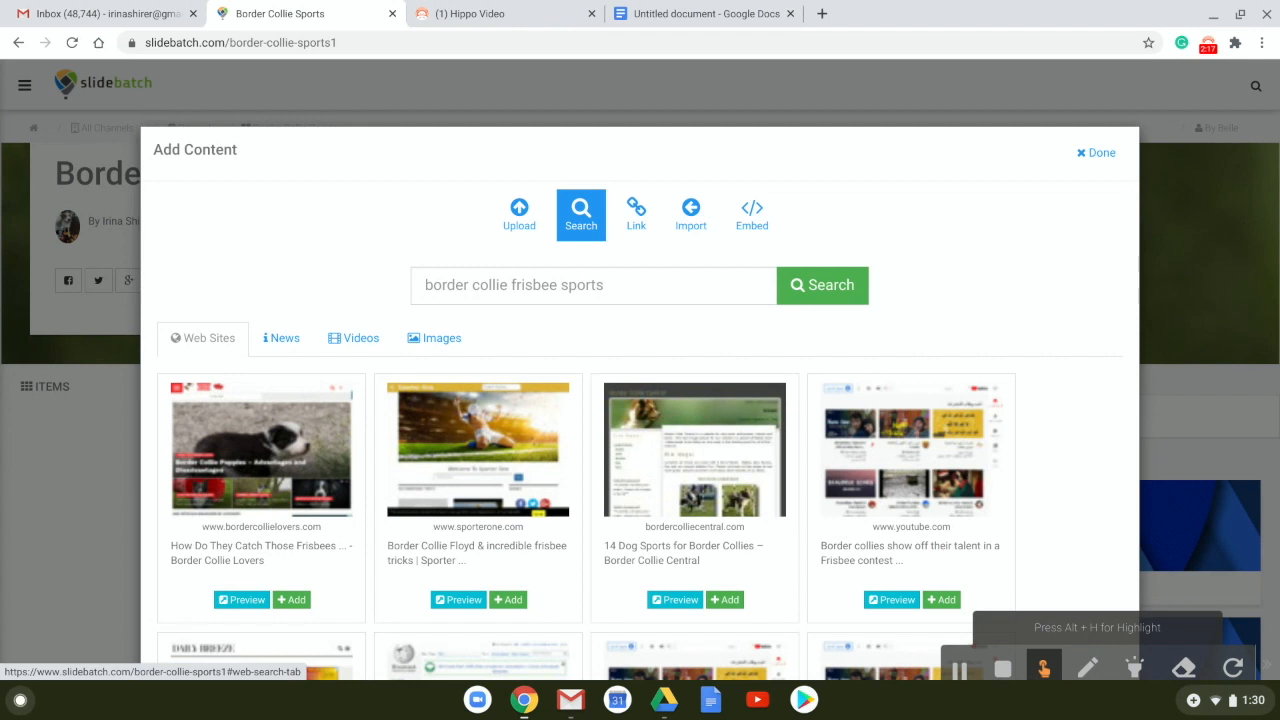
Look through the web site results for border collie frisbee content suitable for the batch.
scroll(640, 400, "down", 5)
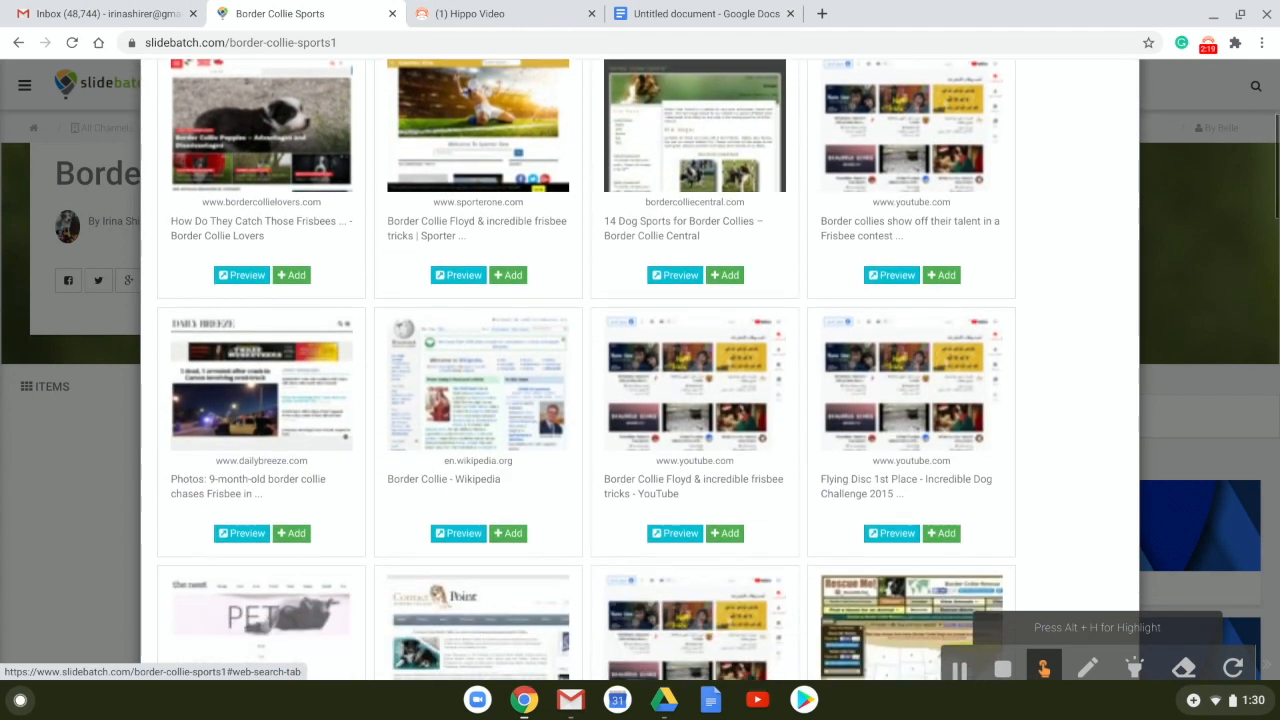
scroll(640, 400, "down", 3)
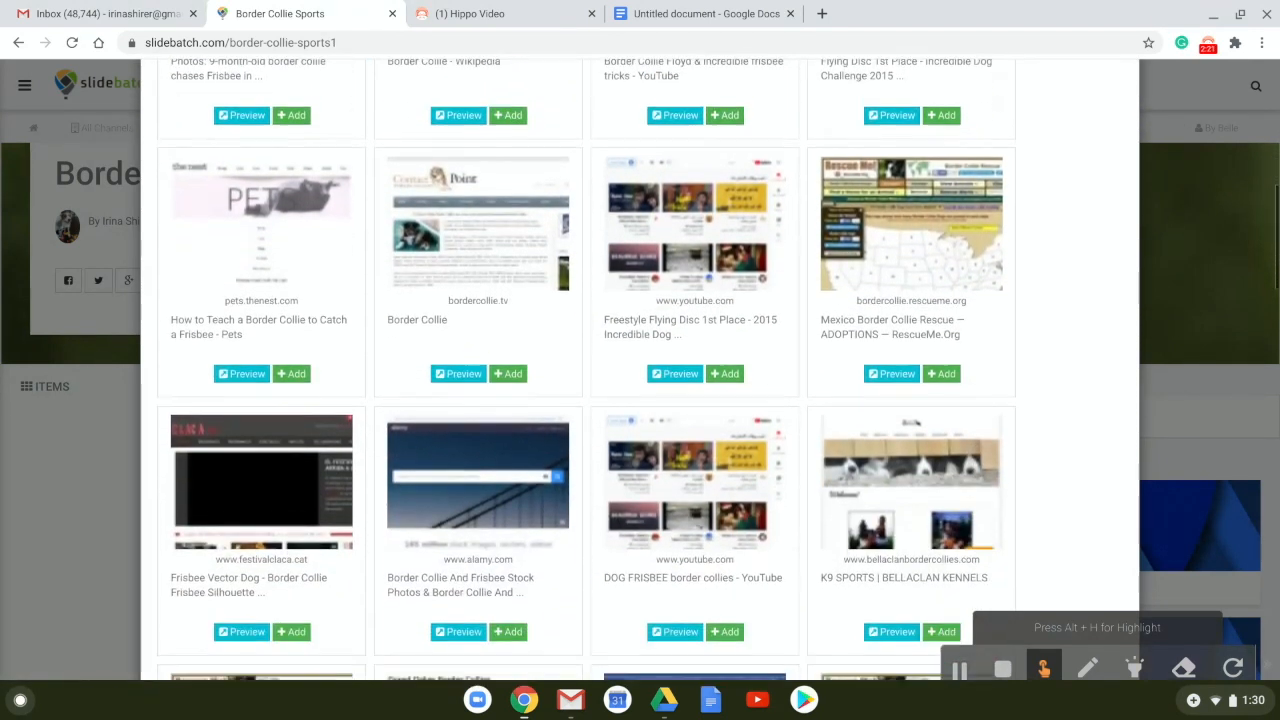
scroll(640, 400, "down", 4)
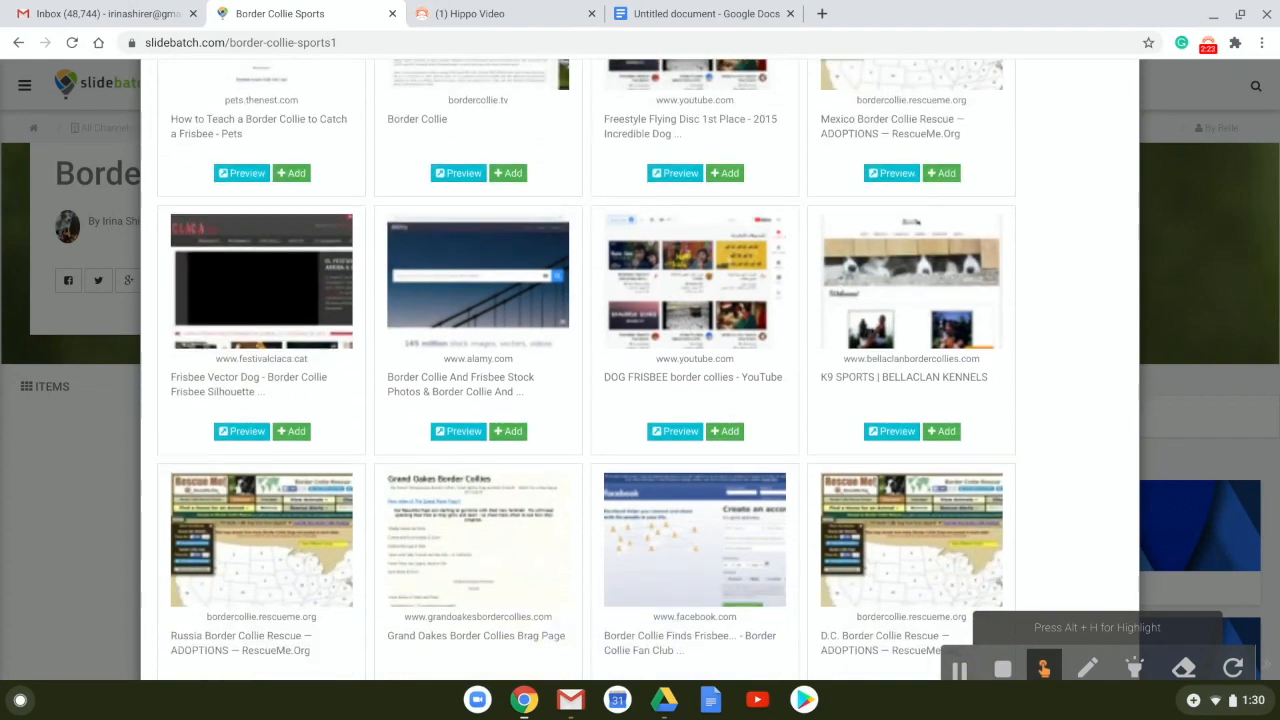
scroll(640, 400, "down", 3)
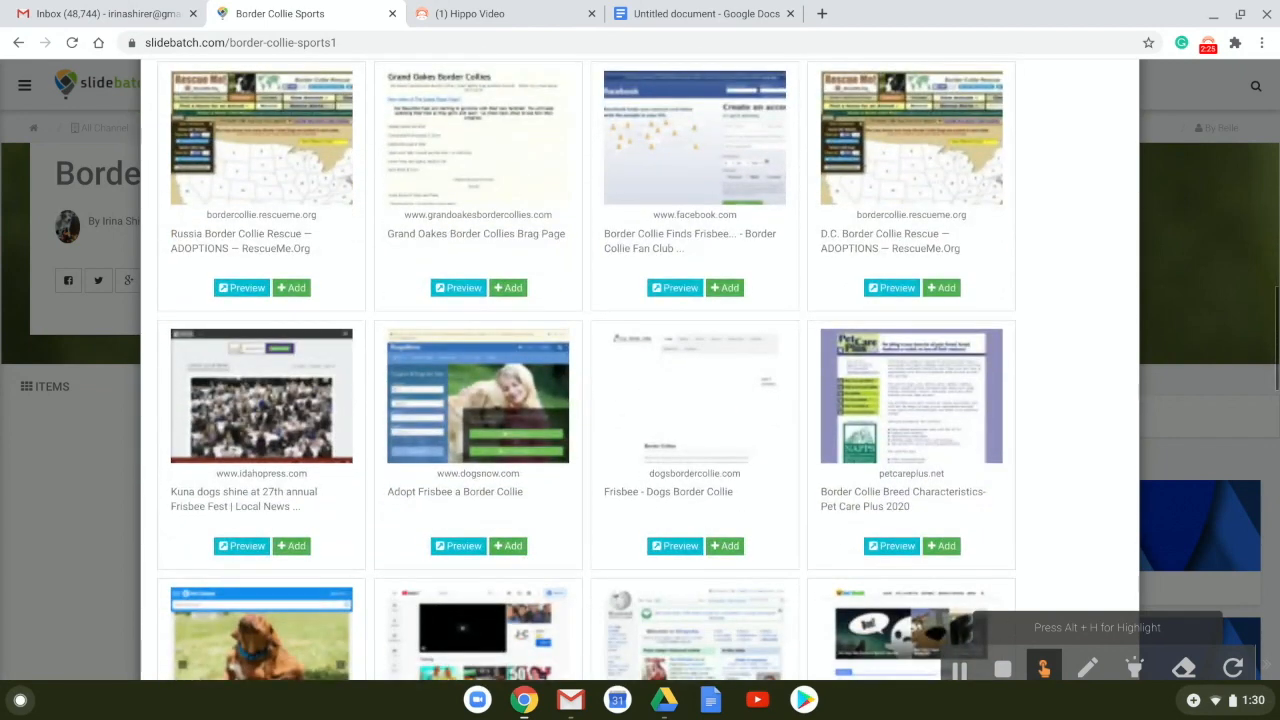
scroll(640, 400, "down", 2)
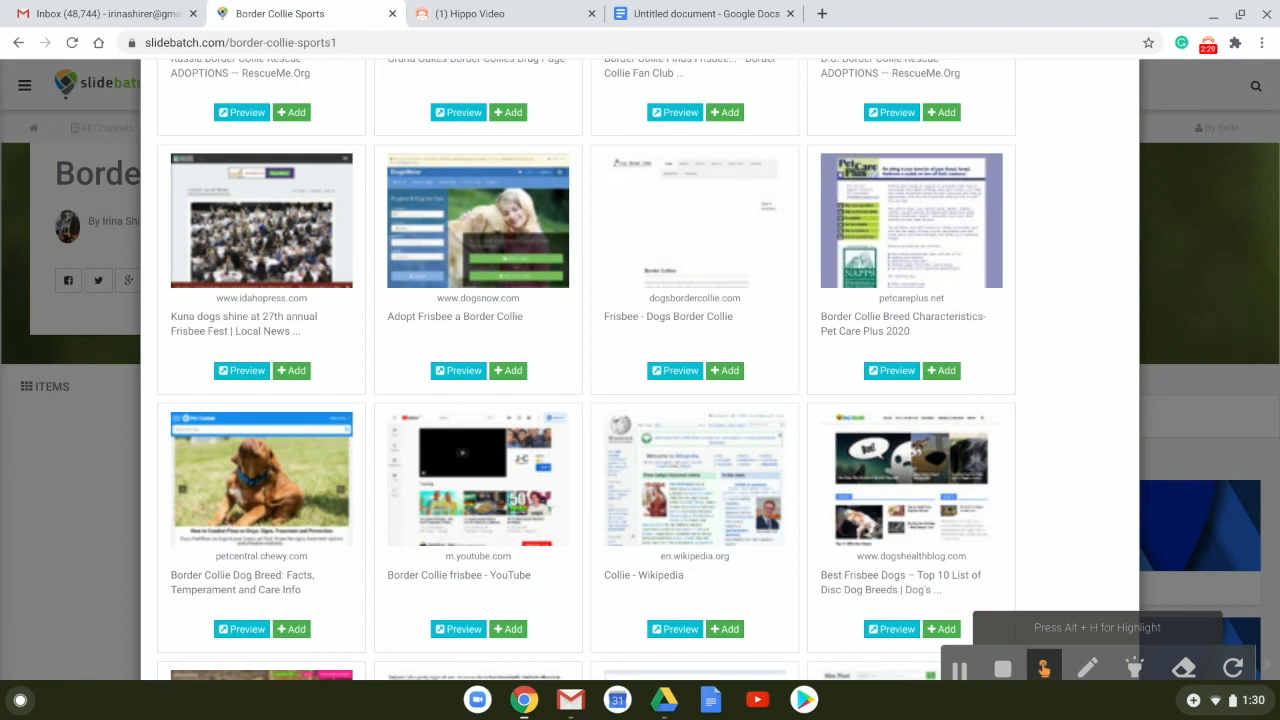
scroll(586, 370, "up", 6)
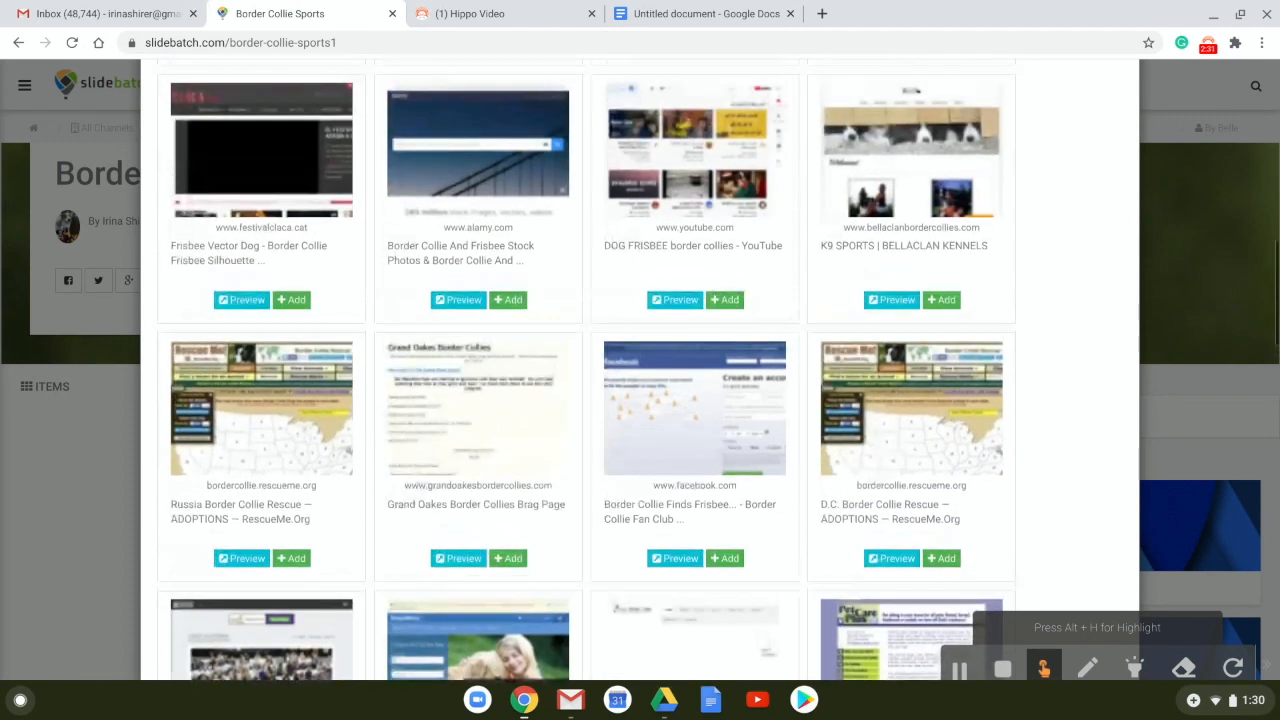
scroll(588, 370, "up", 3)
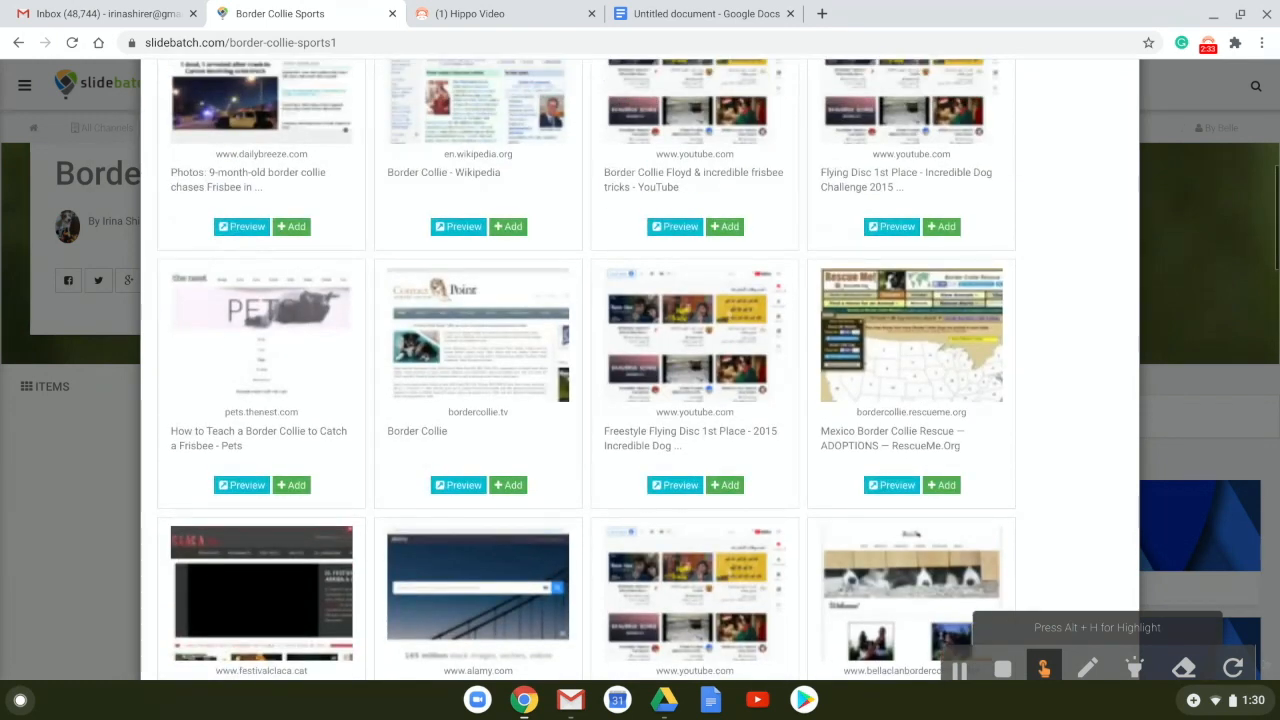
scroll(630, 370, "up", 3)
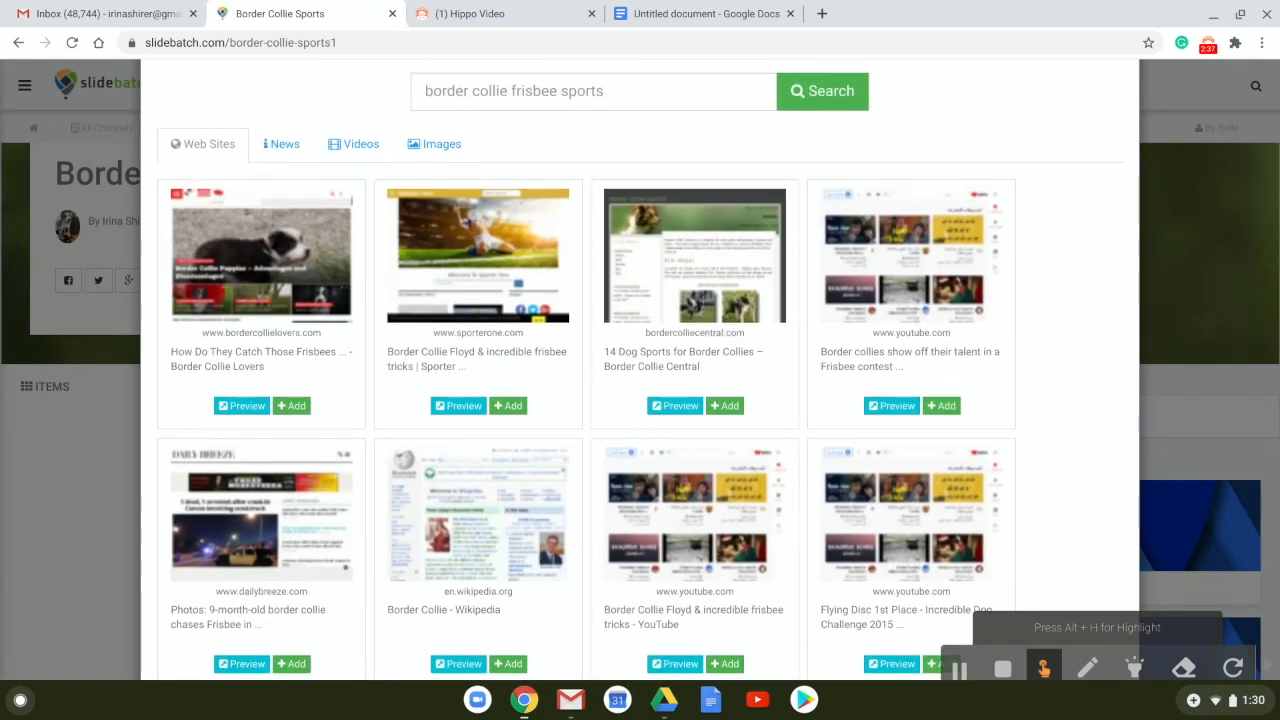
Preview the Border Collie Lovers article on how they catch frisbees, skim it, and return to the search results.
left_click(243, 406)
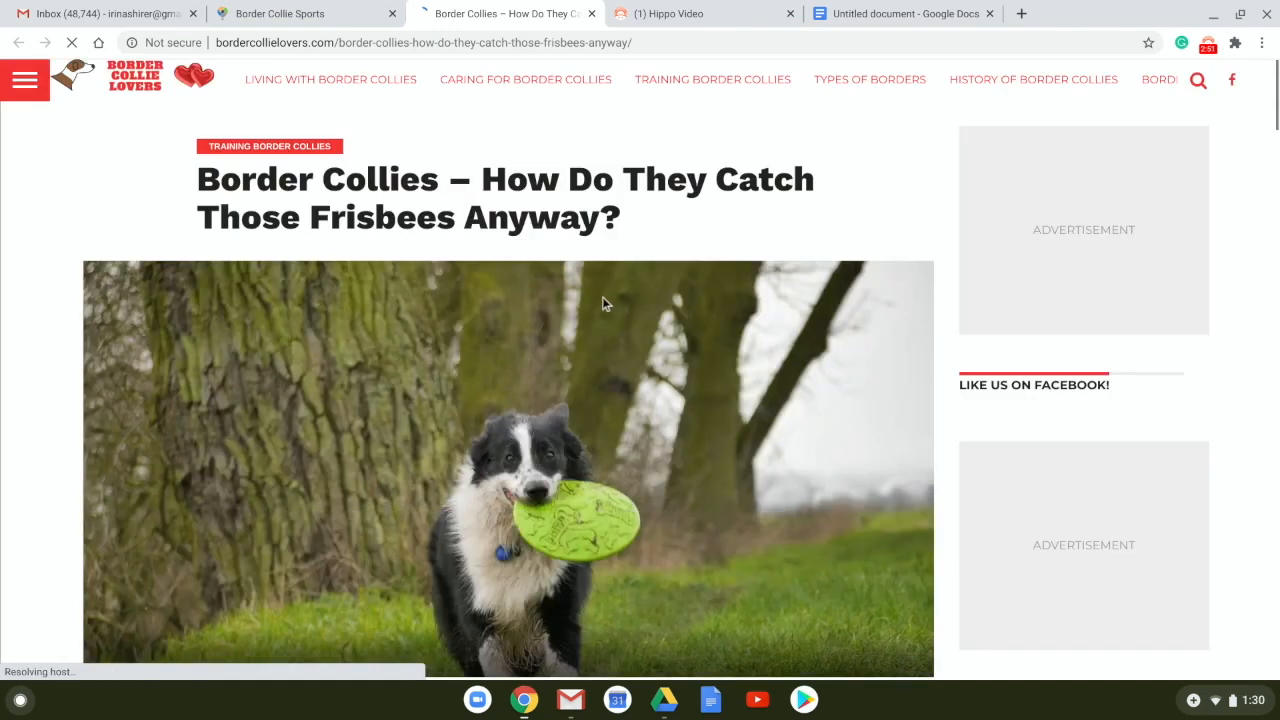
scroll(665, 288, "down", 4)
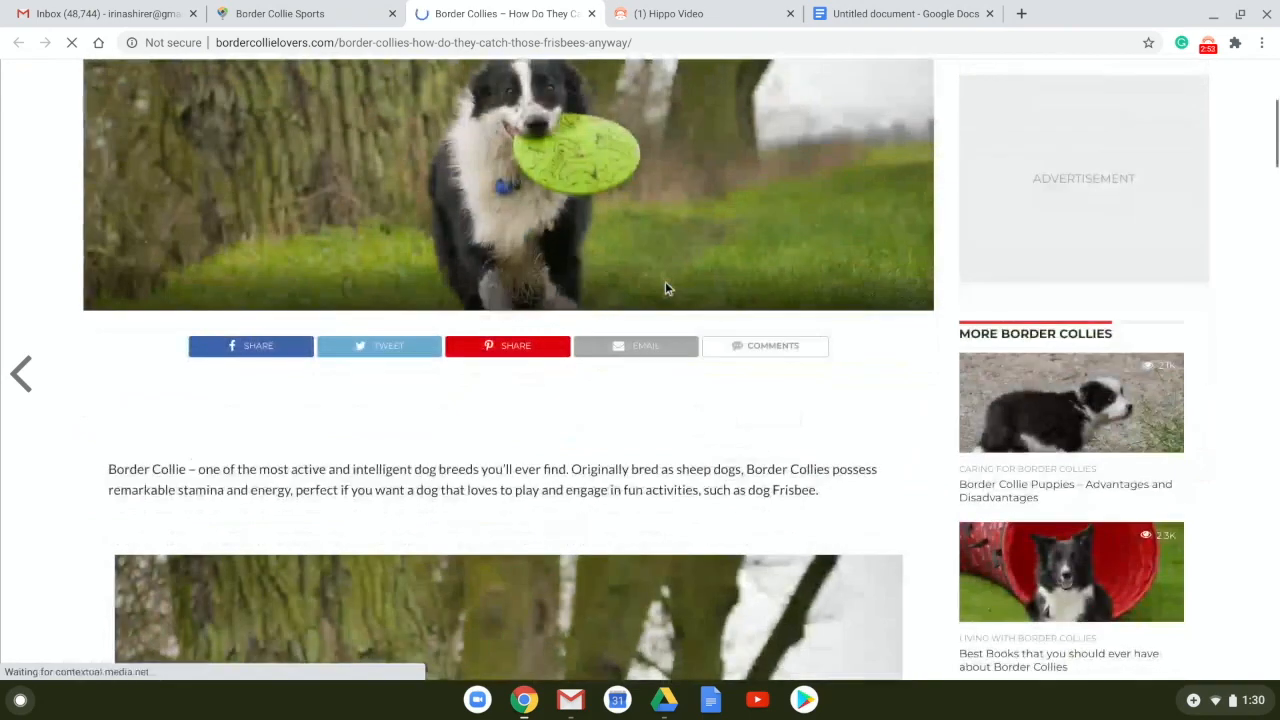
scroll(665, 288, "down", 7)
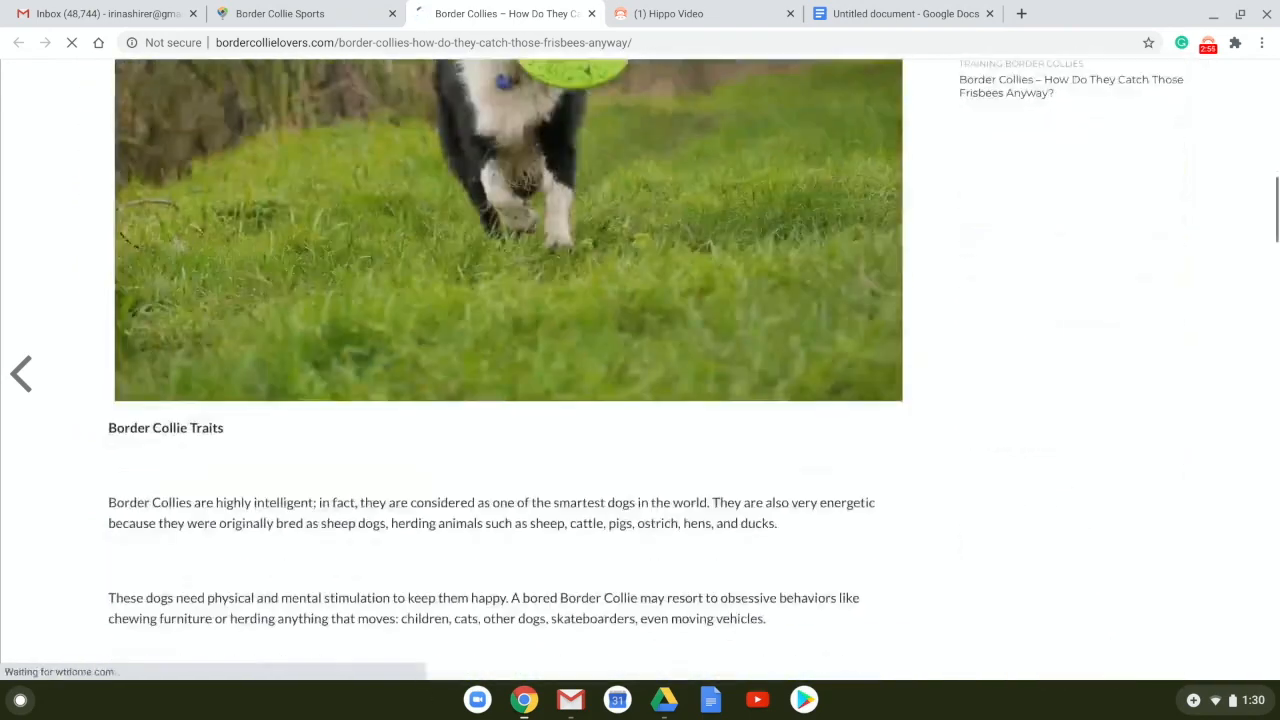
scroll(506, 370, "down", 7)
scroll(506, 370, "up", 20)
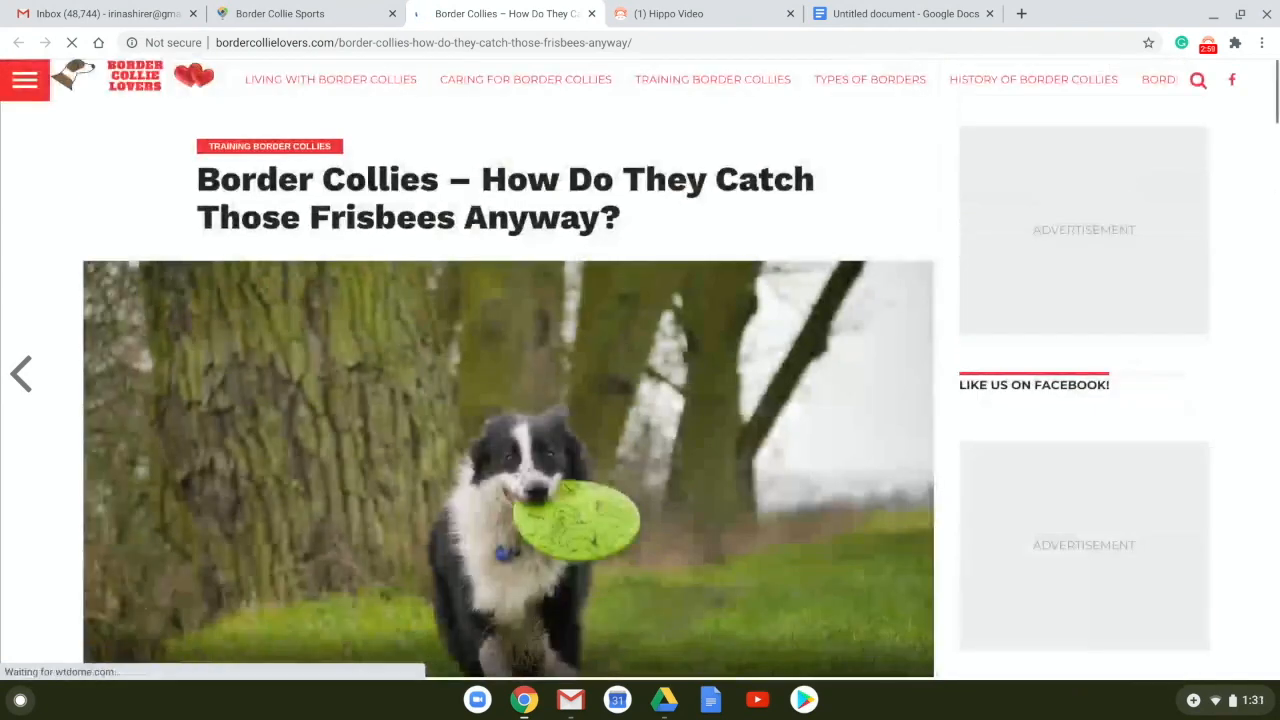
left_click(290, 19)
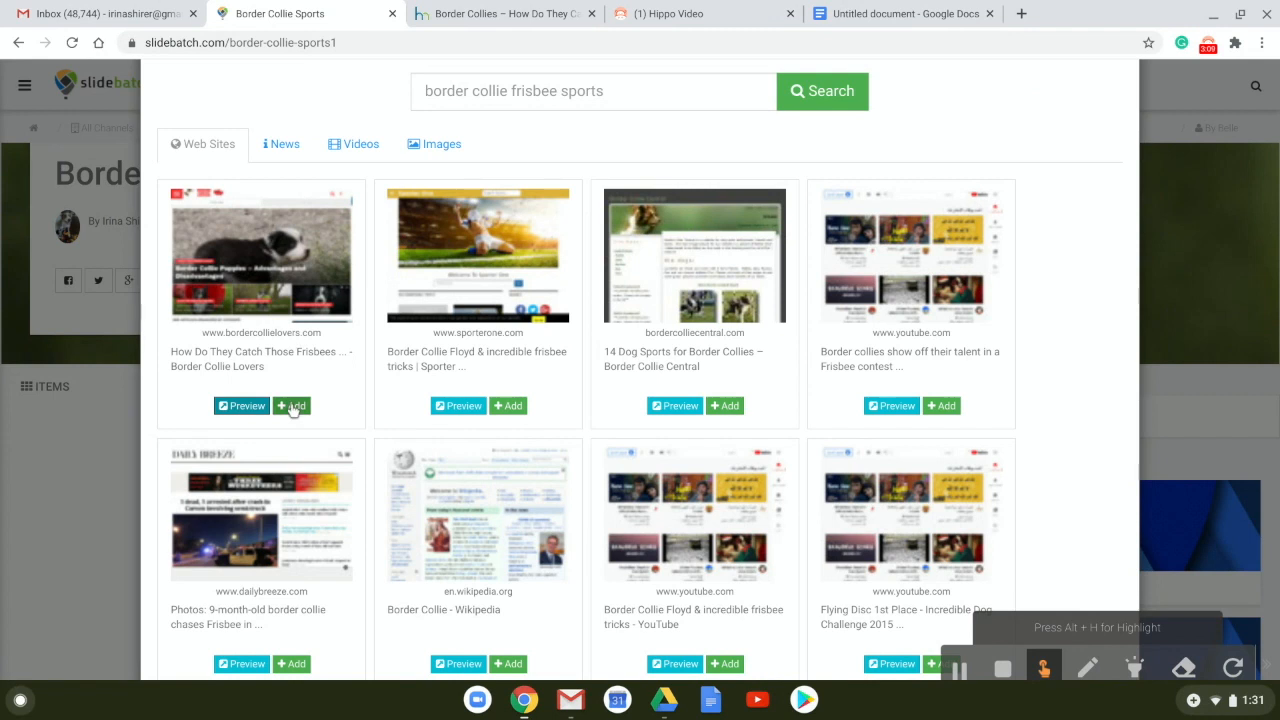
Add the Border Collie Lovers frisbee article to the batch and finish adding content.
left_click(292, 408)
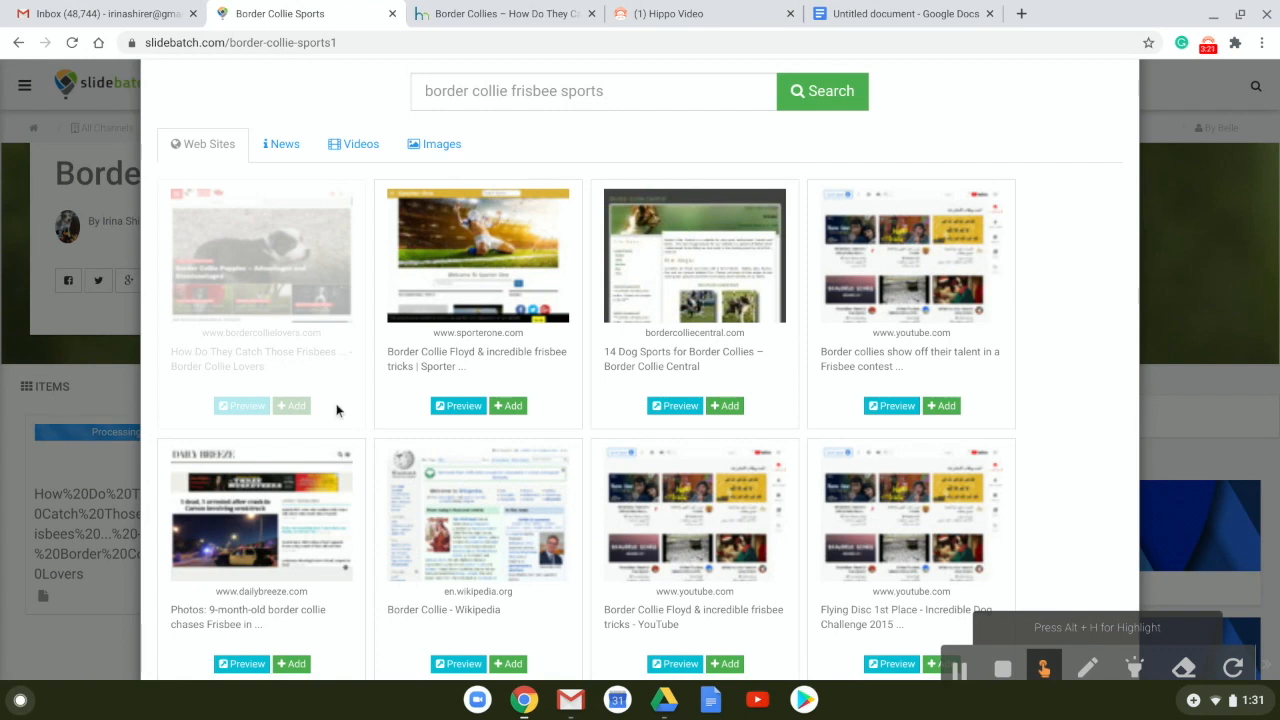
scroll(437, 437, "down", 3)
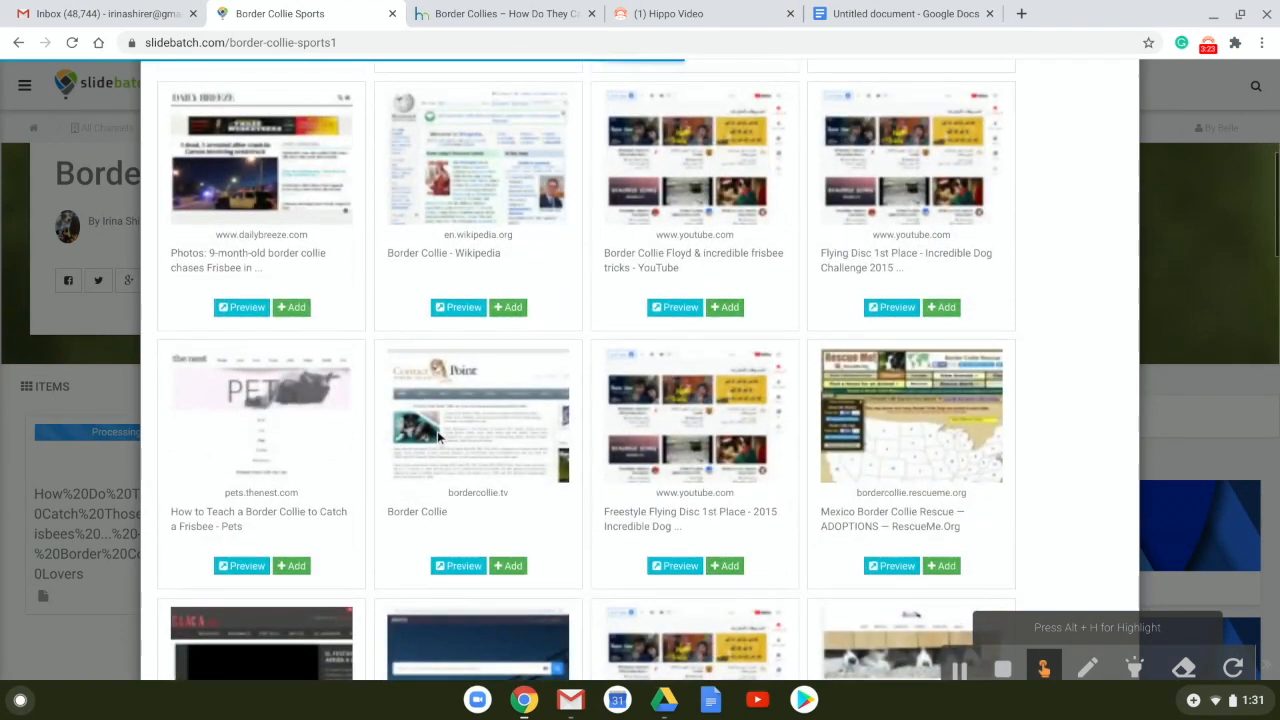
scroll(437, 437, "up", 5)
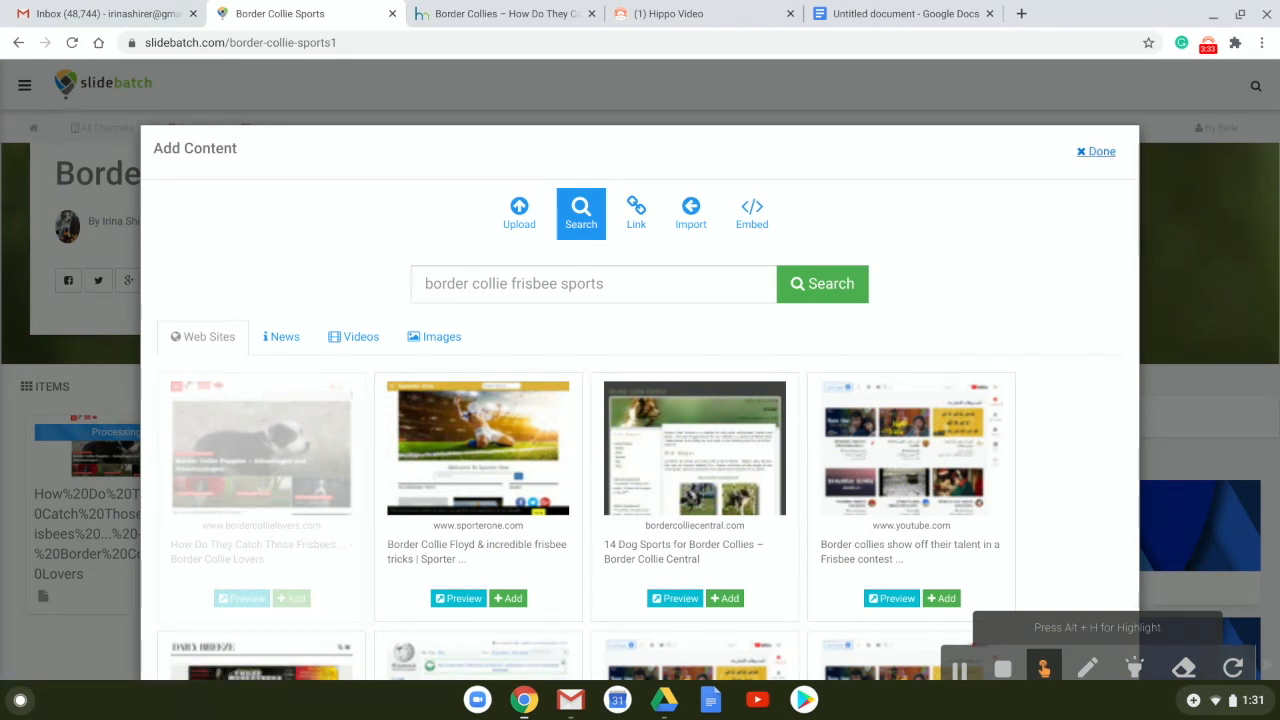
left_click(1096, 151)
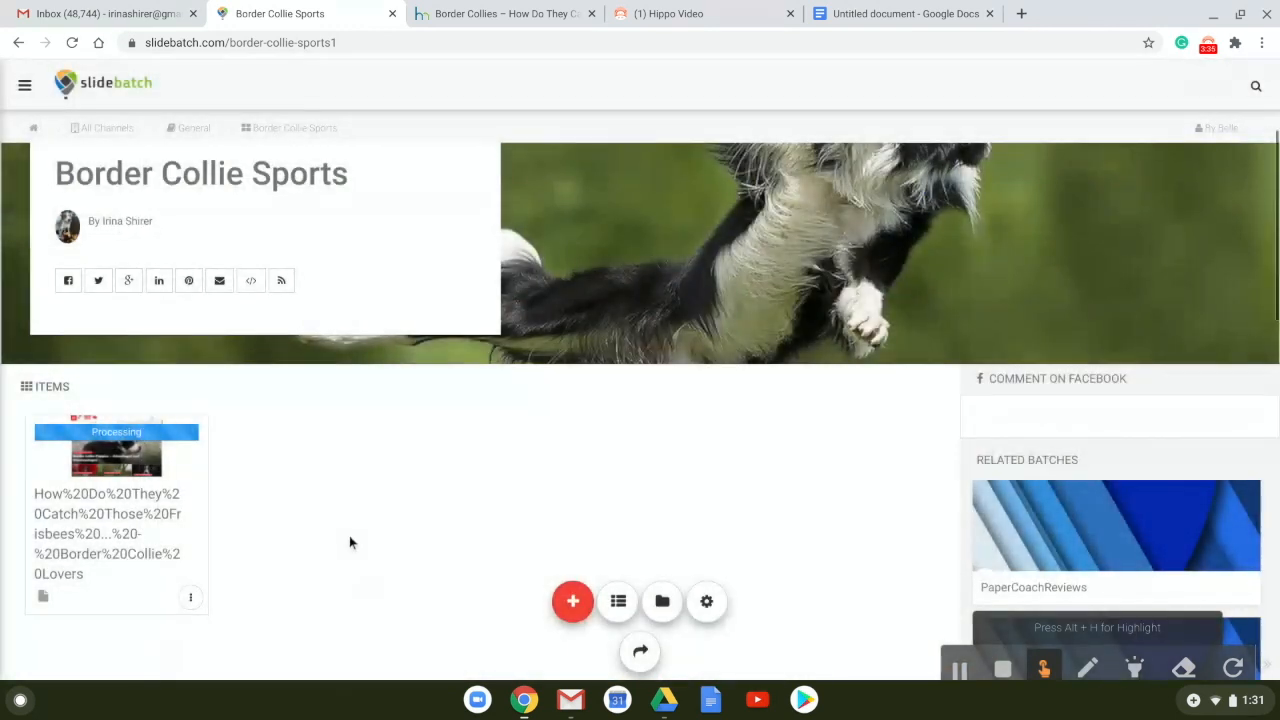
Refresh the Border Collie Sports batch page to update the newly added item.
scroll(352, 529, "up", 1)
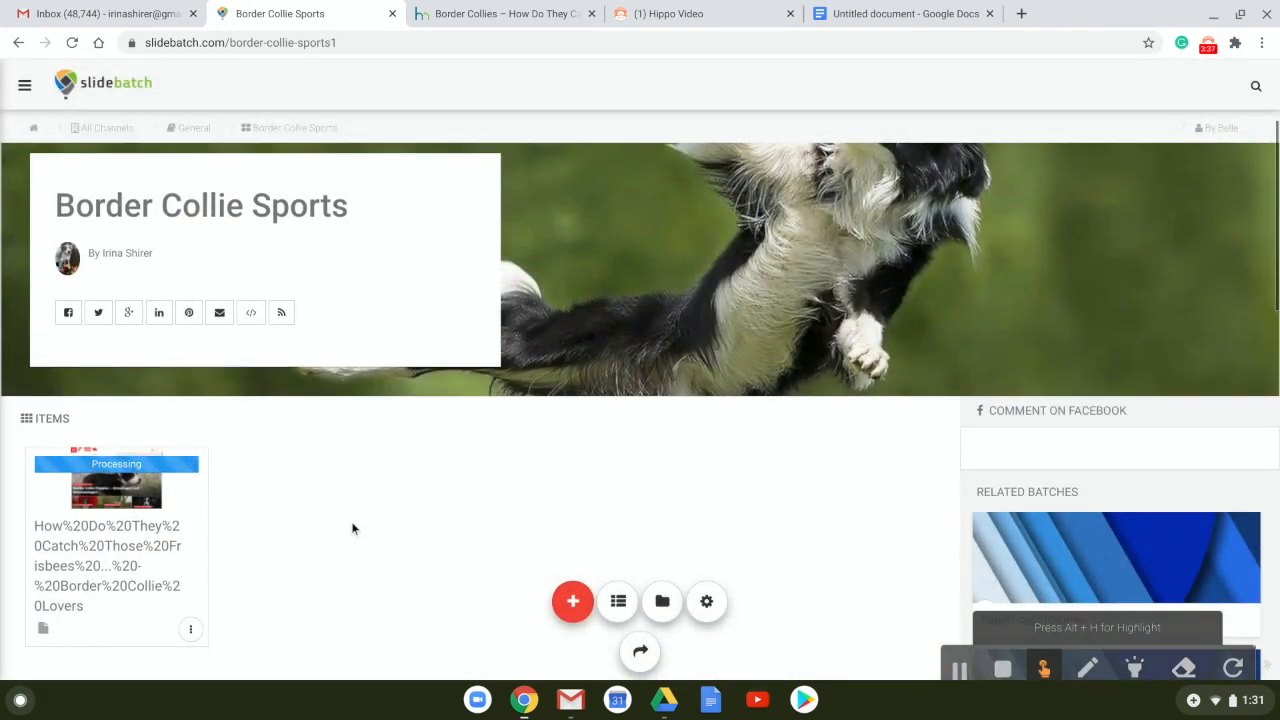
scroll(60, 462, "down", 1)
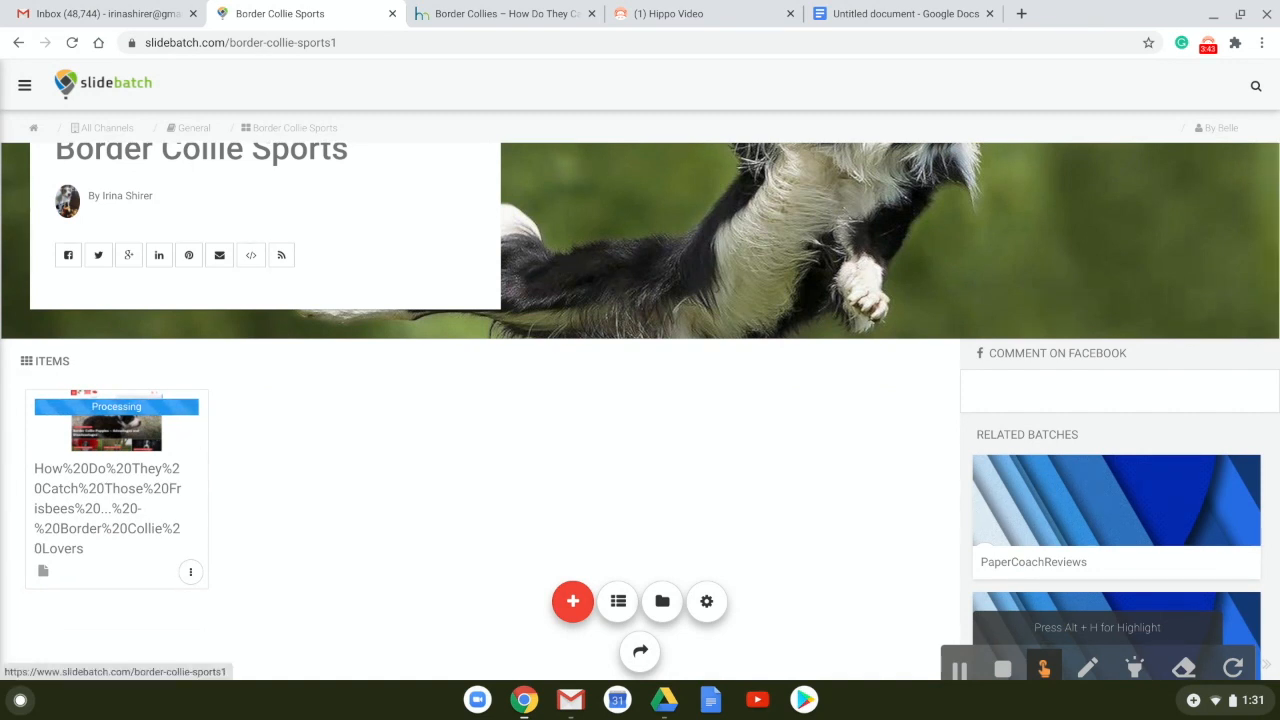
left_click(72, 43)
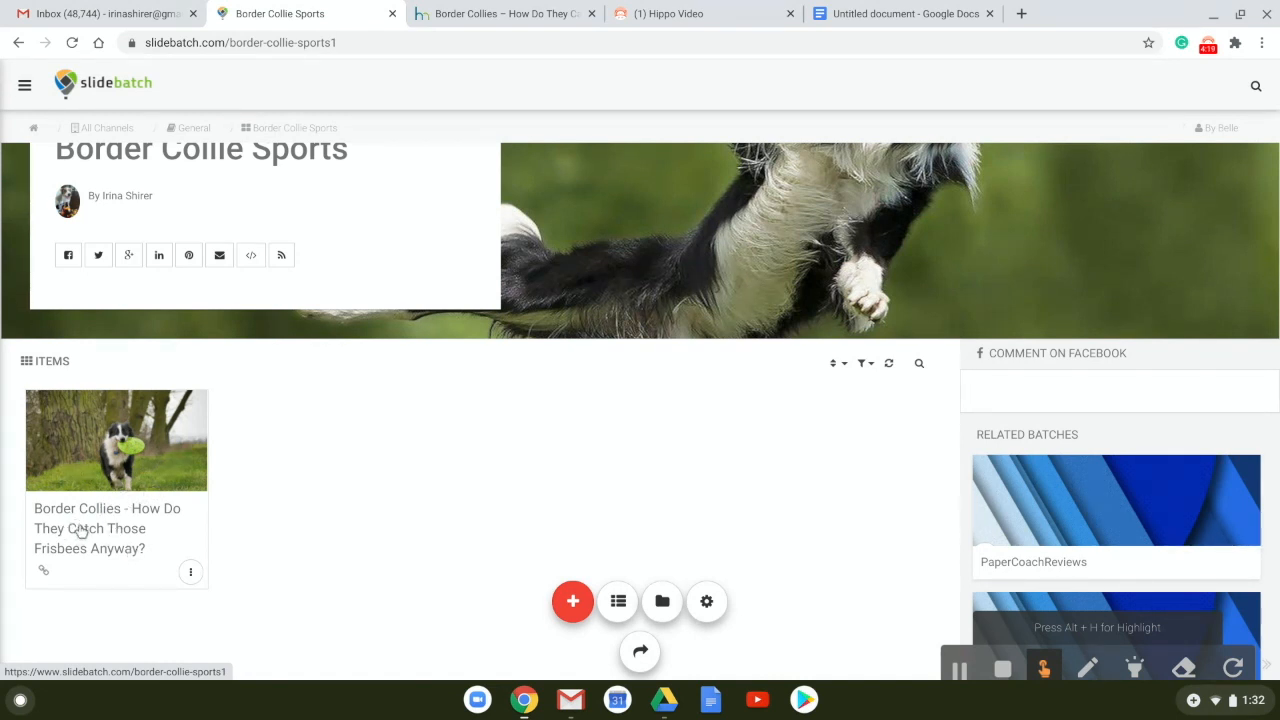
Review the frisbee article's title, description, tags and image in its item settings, then close them.
left_click(191, 574)
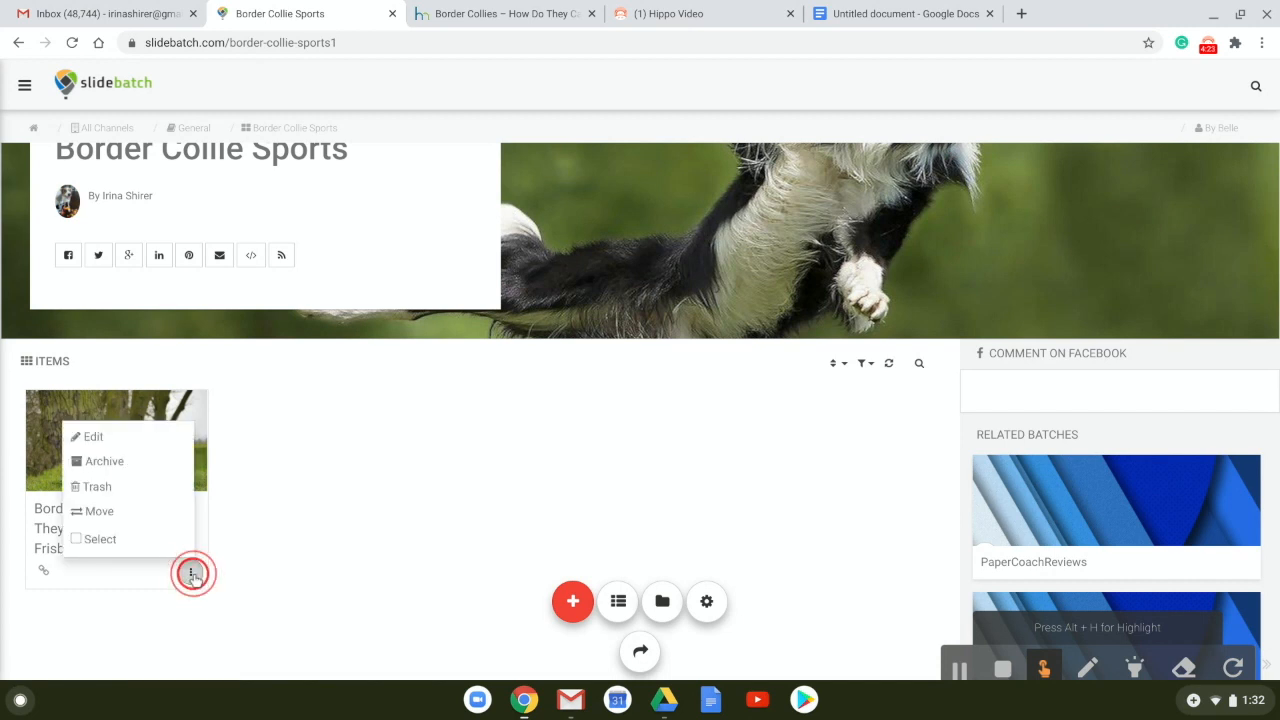
left_click(93, 438)
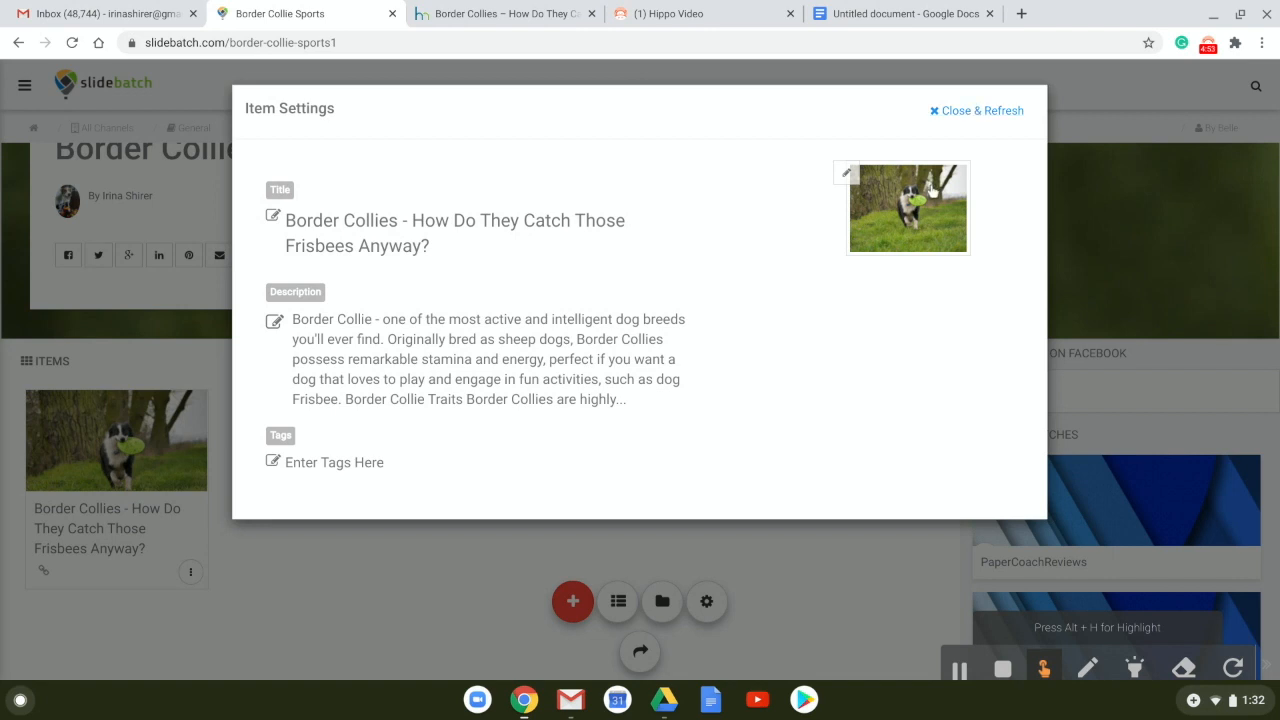
left_click(972, 112)
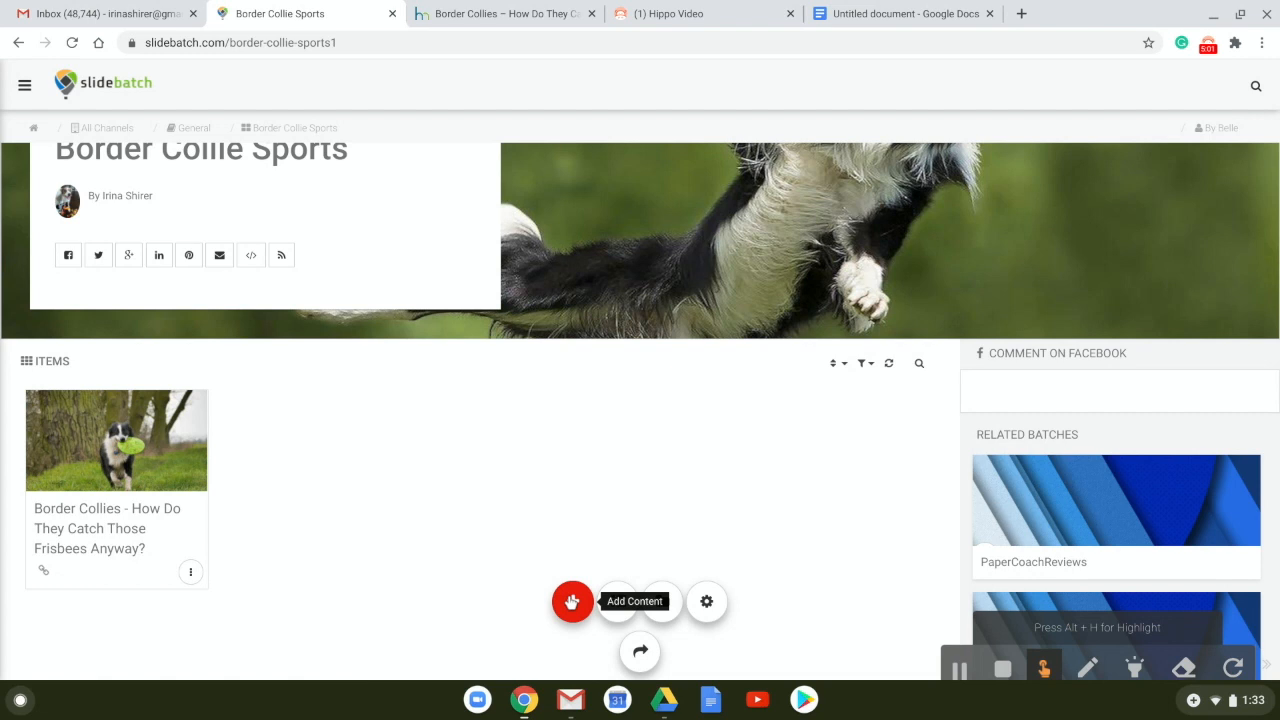
Open the content search for the Border Collie Sports batch and search for "border collie frisbee sports".
left_click(572, 601)
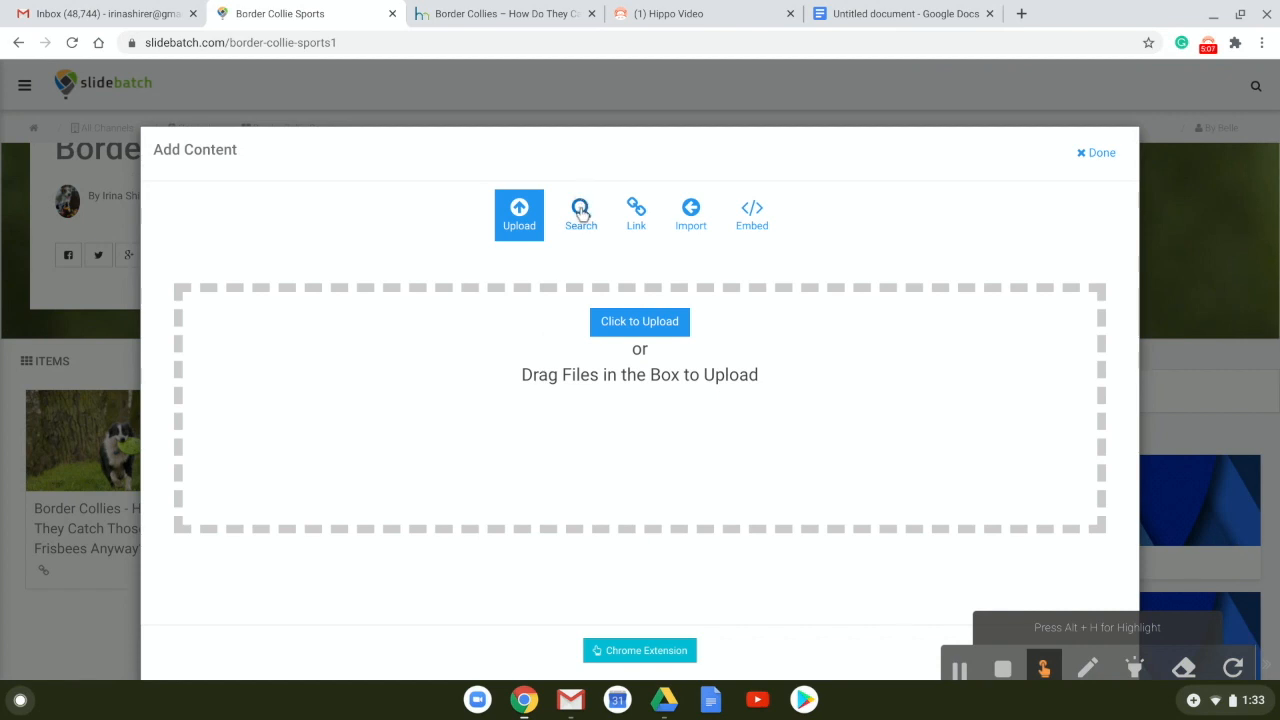
left_click(581, 213)
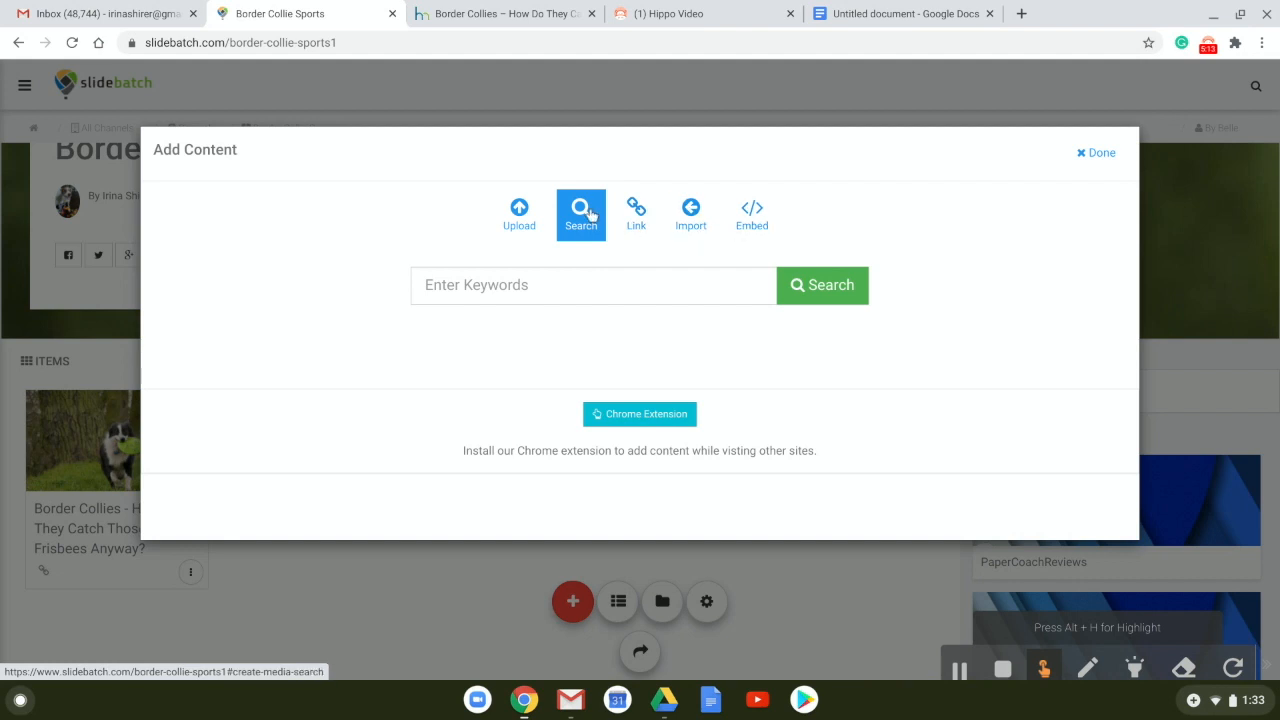
left_click(557, 285)
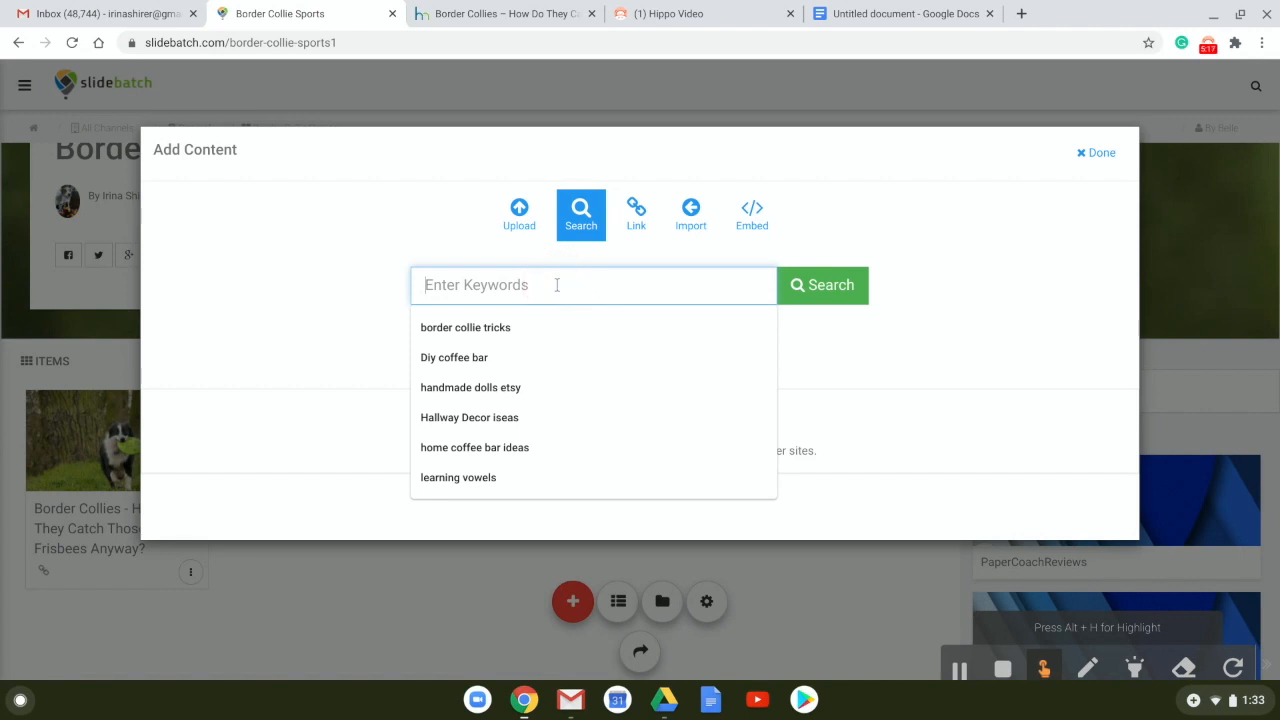
type("borader col")
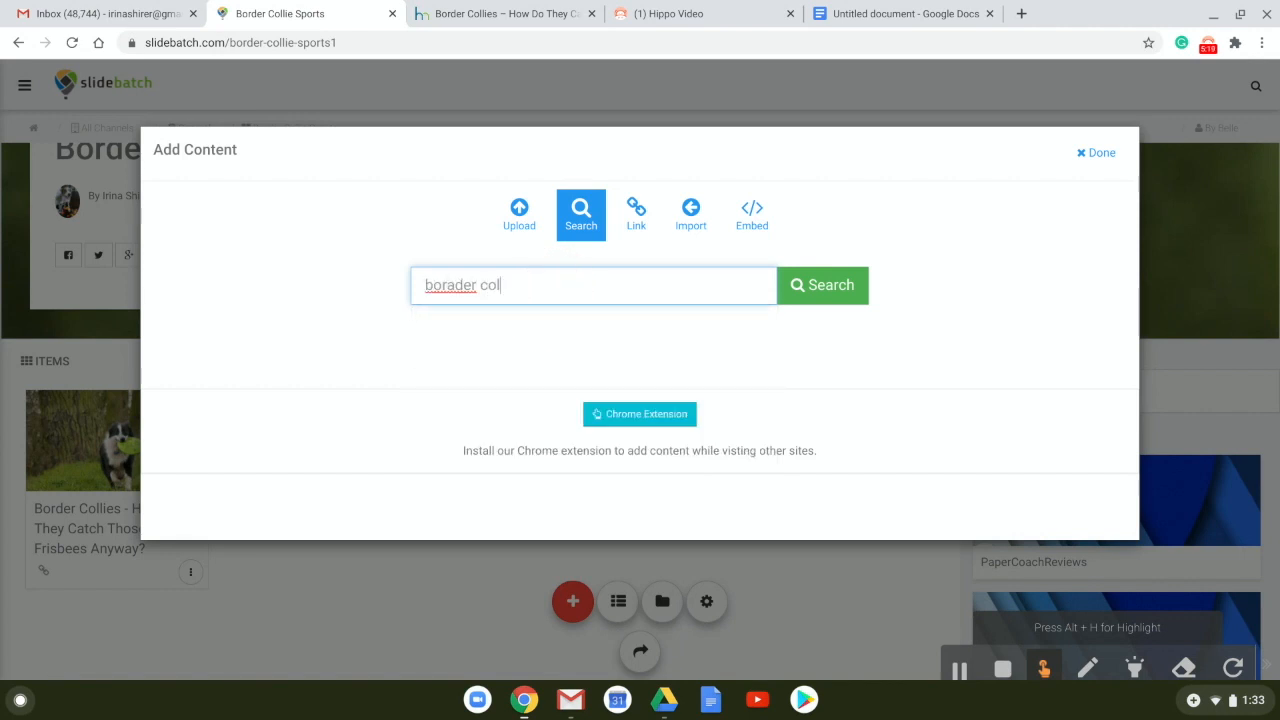
key("BackSpace")
key("BackSpace")
key("BackSpace")
key("BackSpace")
key("BackSpace")
key("BackSpace")
key("BackSpace")
key("BackSpace")
type("de")
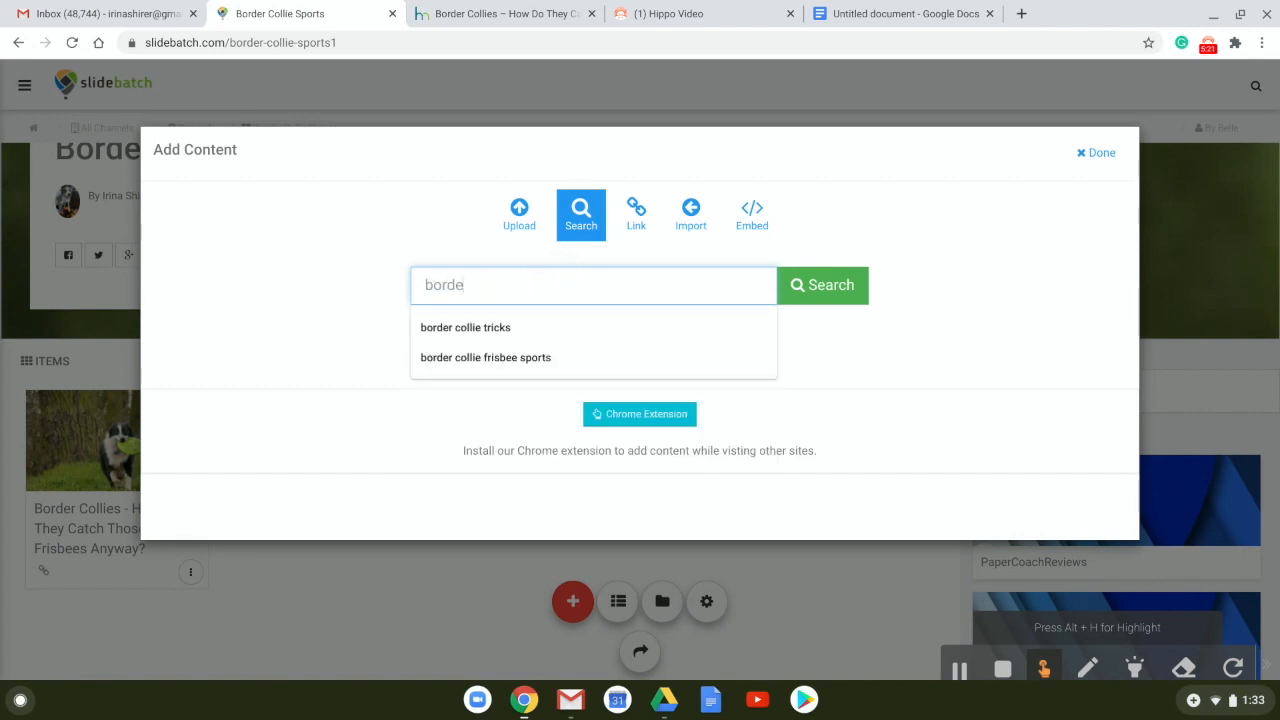
type("r collie fri")
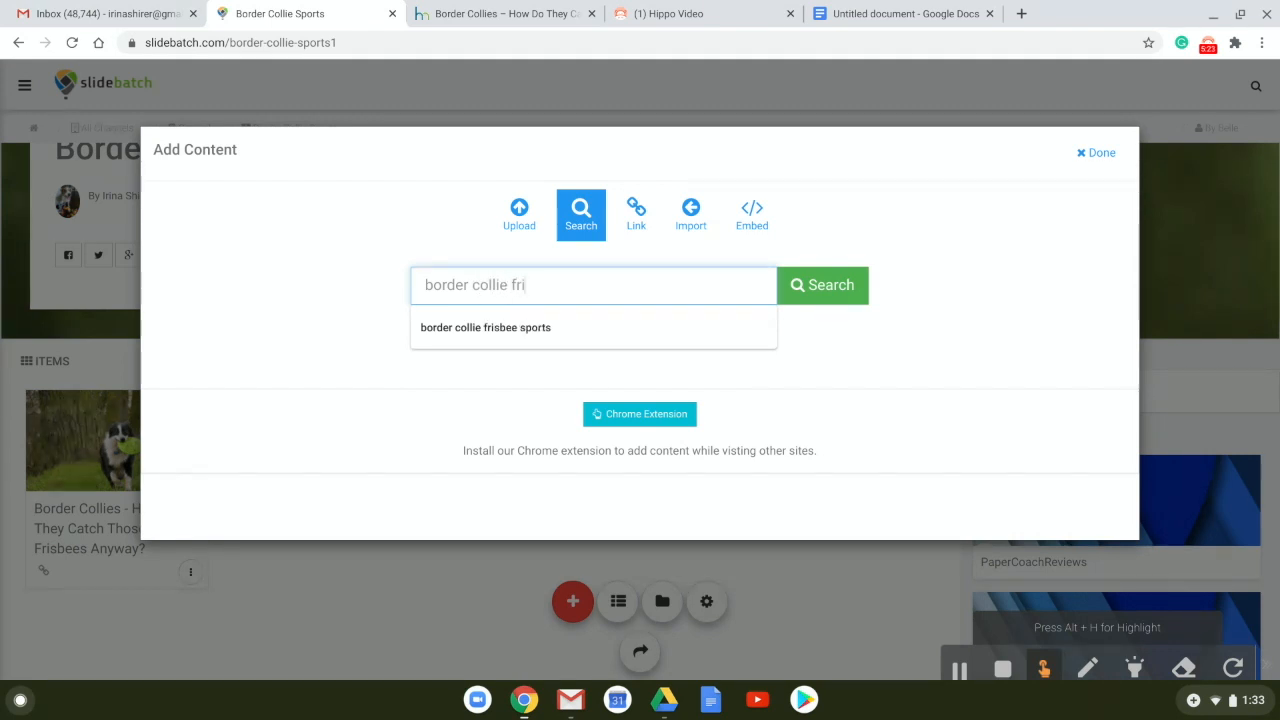
type("sbee sports")
key("Return")
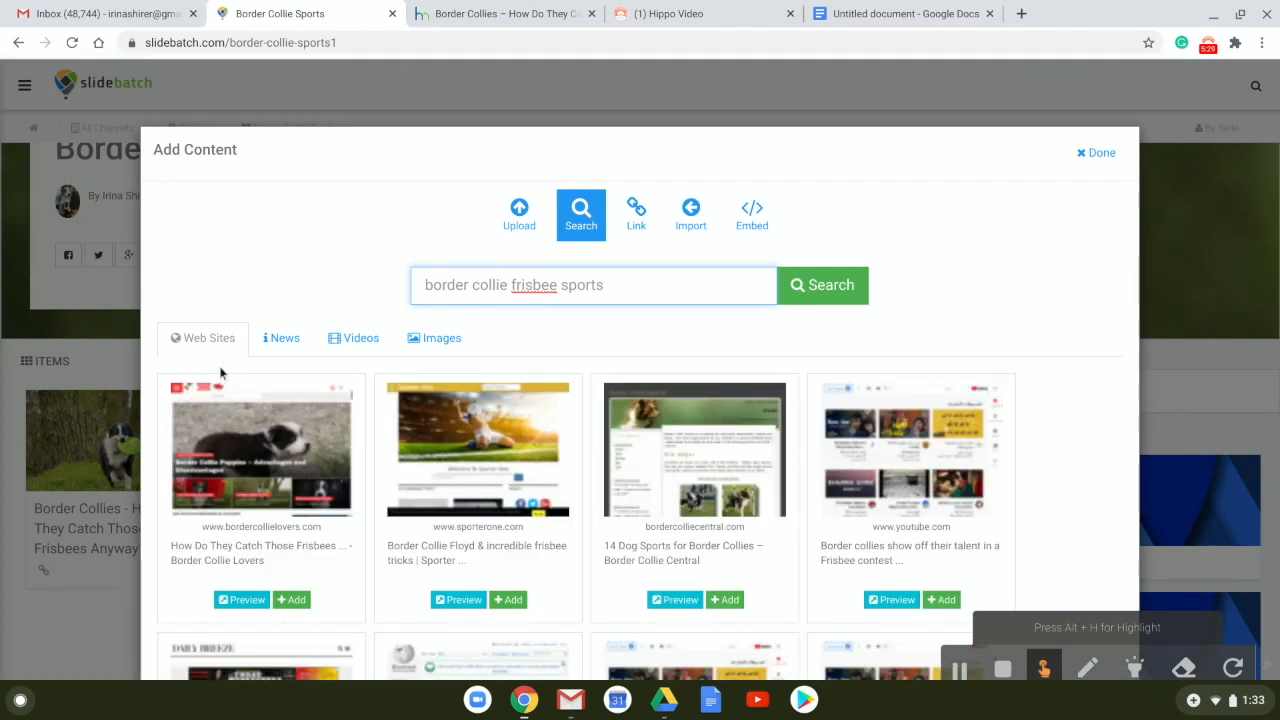
Check the news results, and look through the whole list of video results for border collie frisbee clips.
left_click(284, 339)
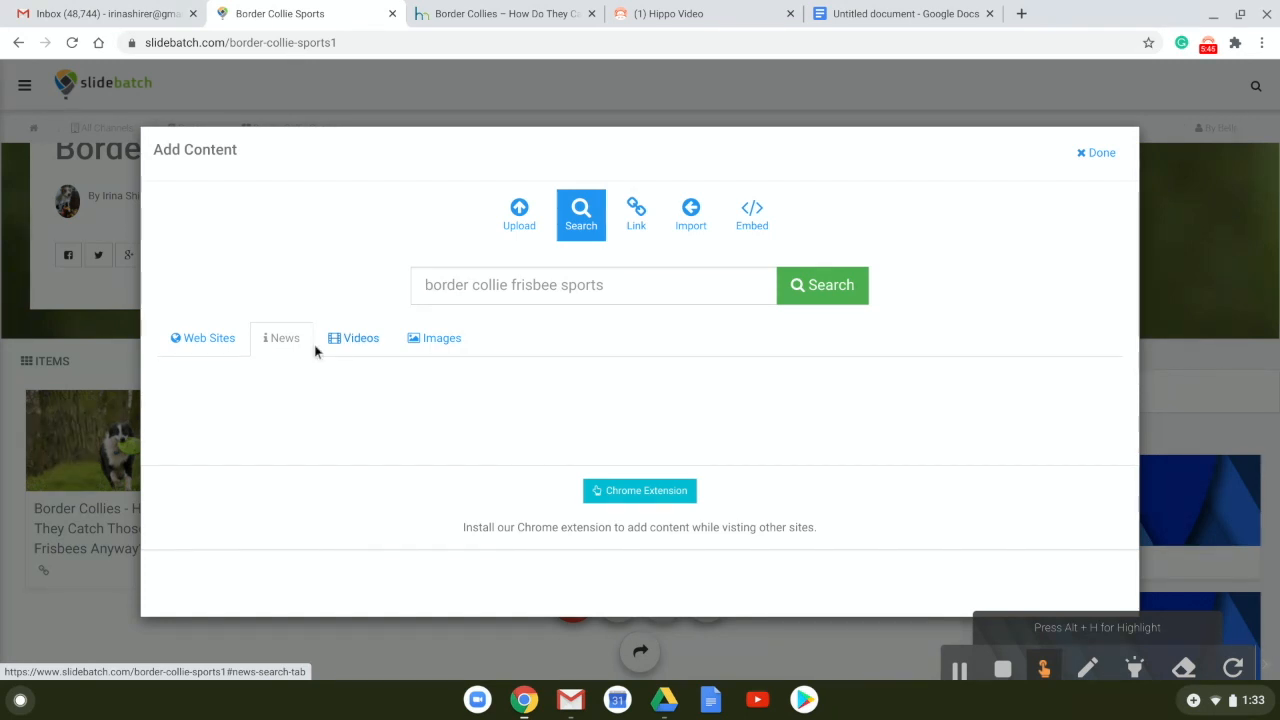
left_click(361, 341)
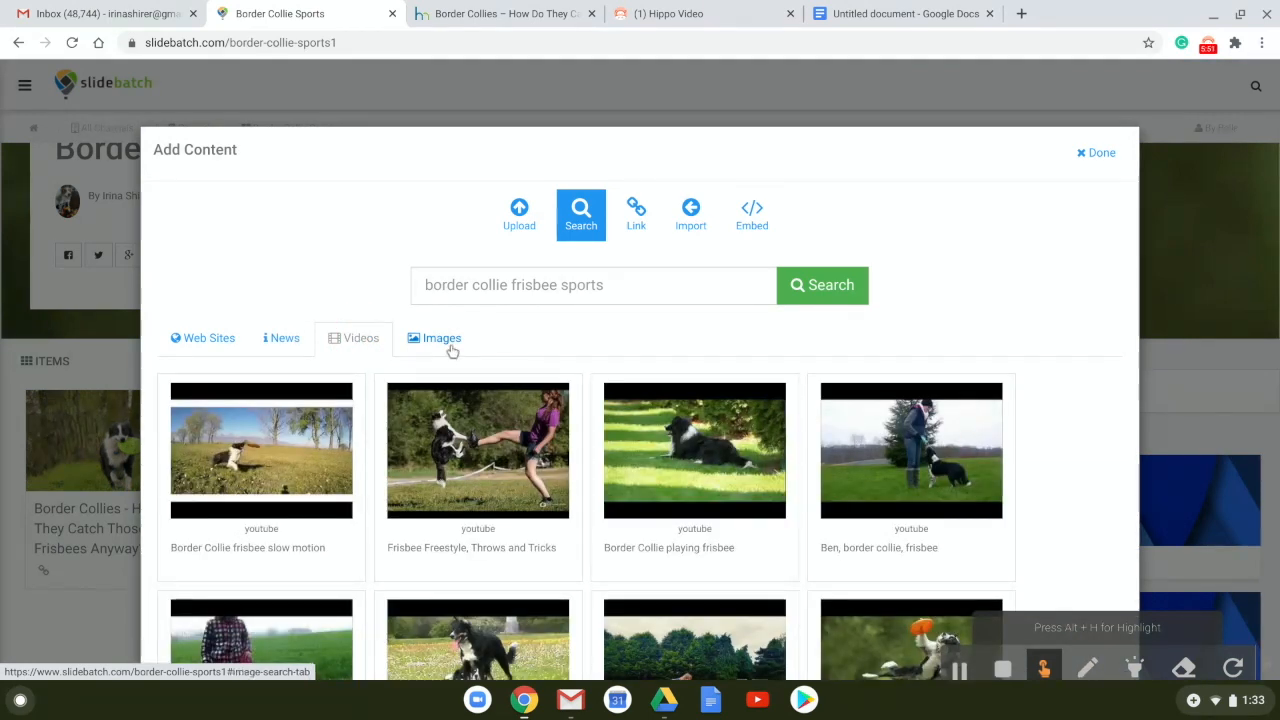
scroll(915, 405, "down", 3)
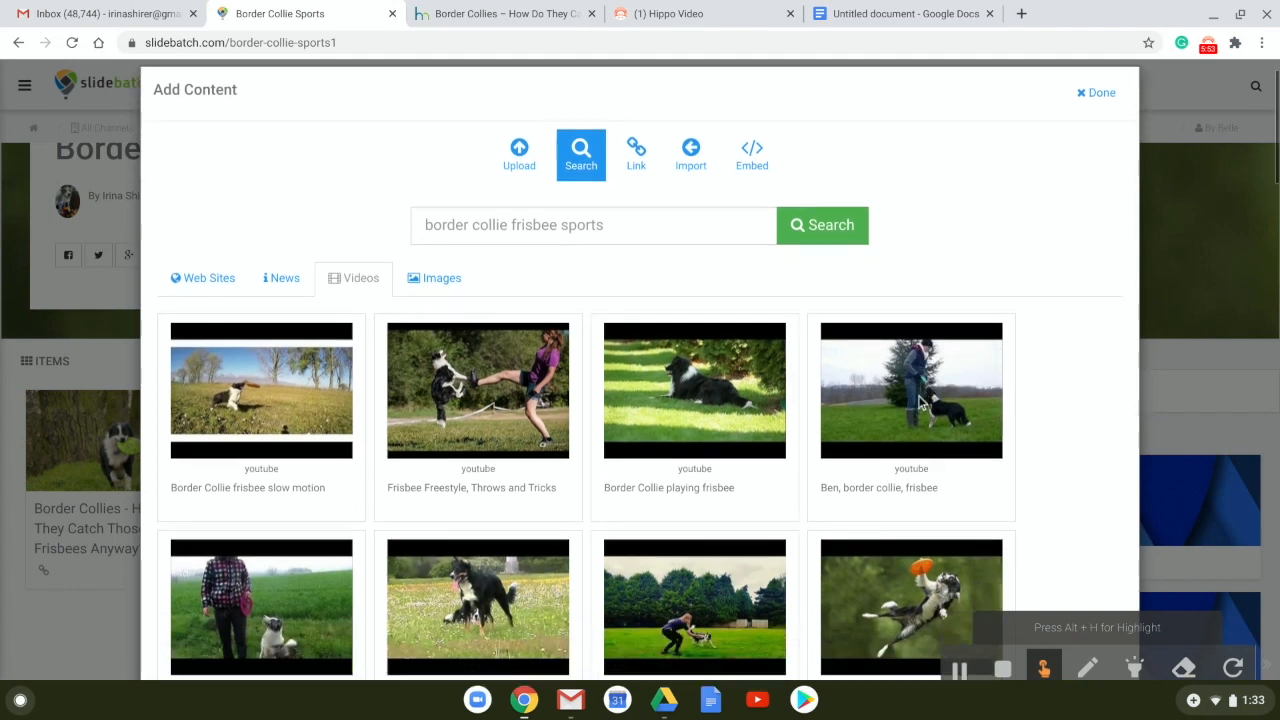
scroll(920, 400, "down", 2)
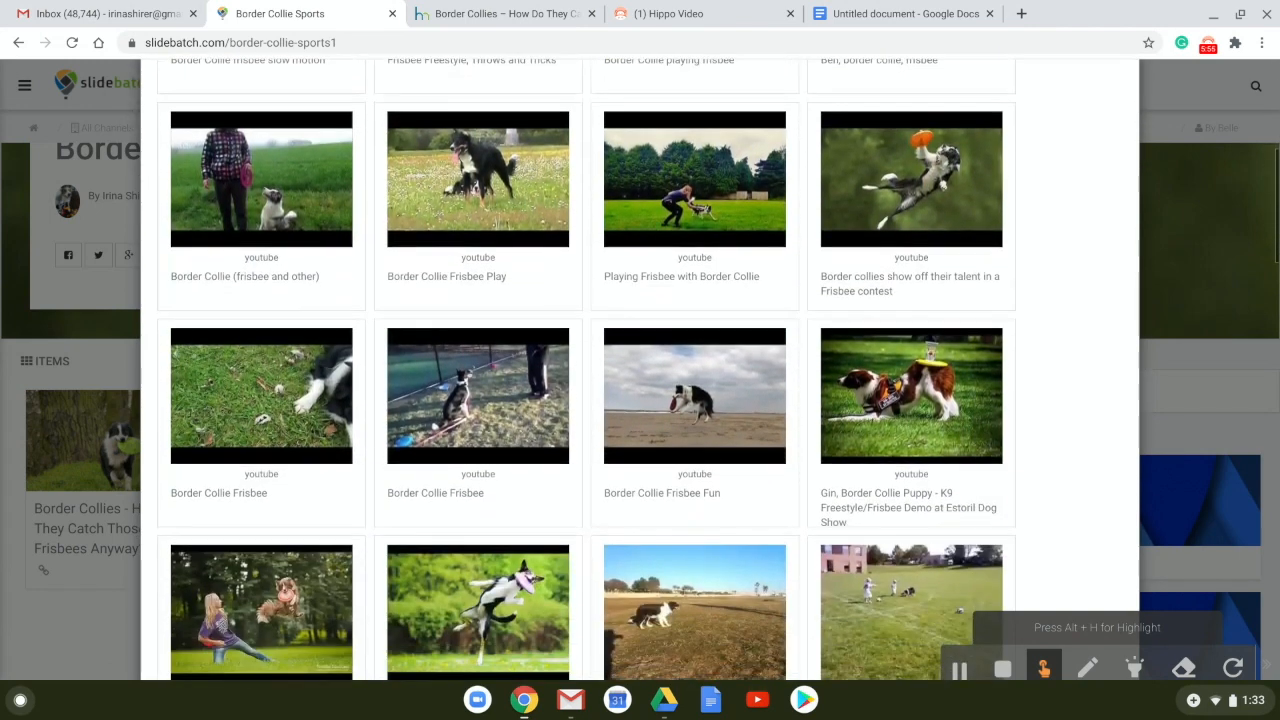
scroll(578, 370, "down", 5)
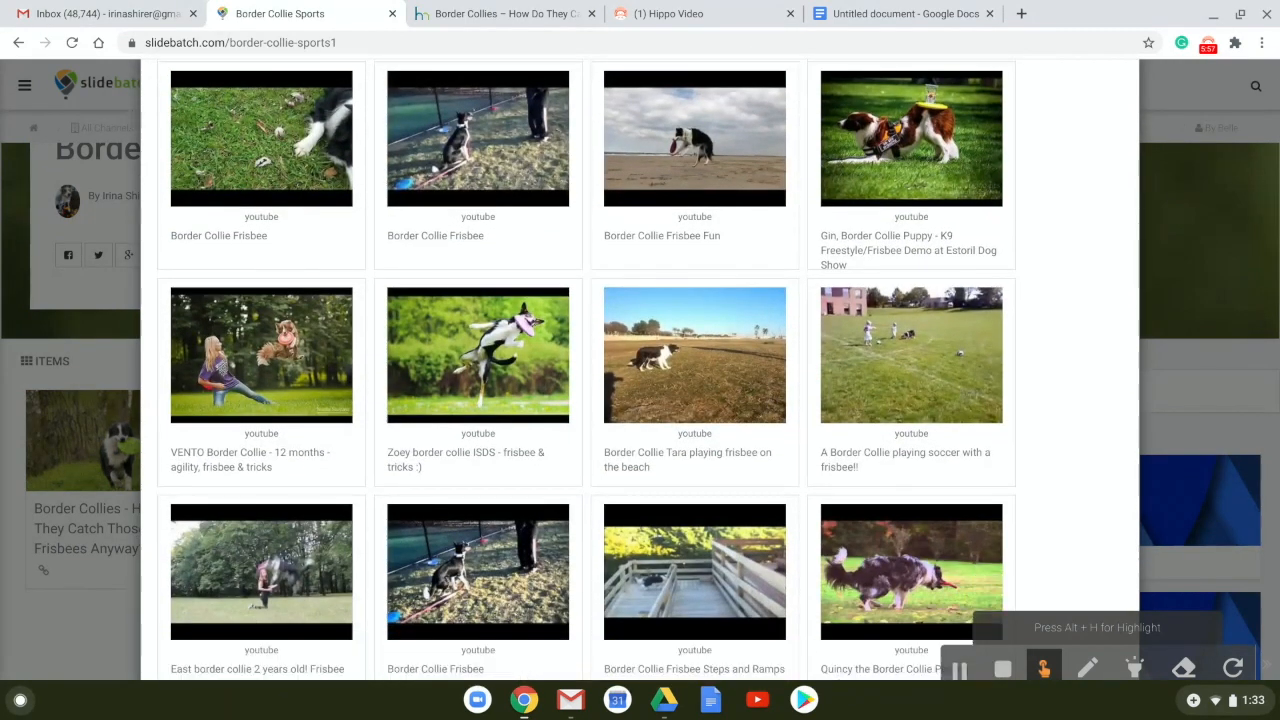
scroll(578, 370, "down", 2)
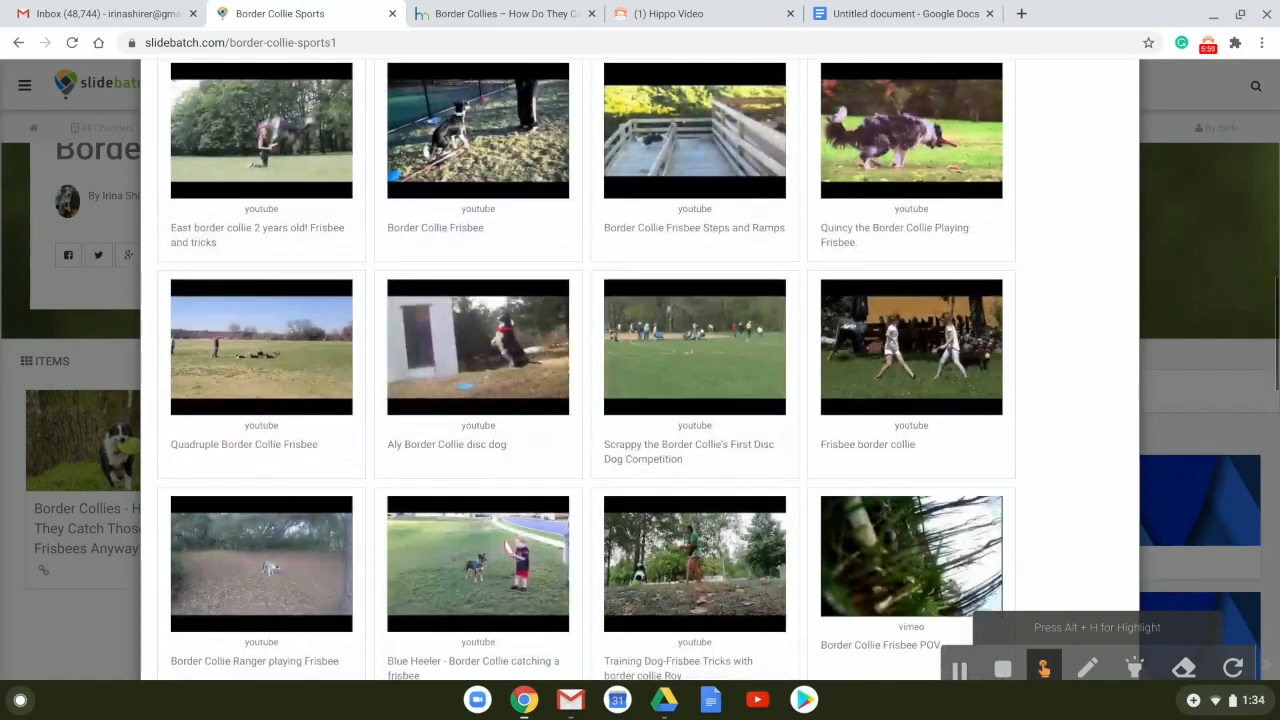
scroll(578, 370, "down", 2)
scroll(578, 370, "down", 2)
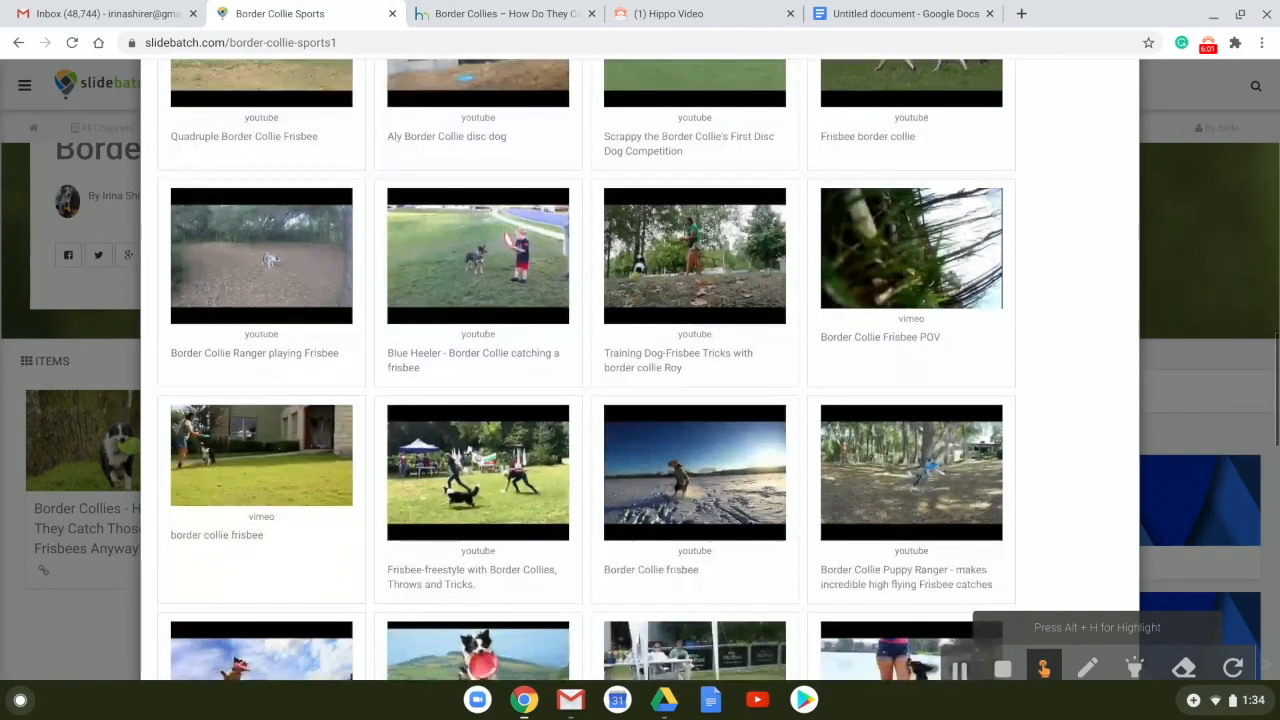
scroll(578, 370, "down", 2)
scroll(578, 370, "down", 4)
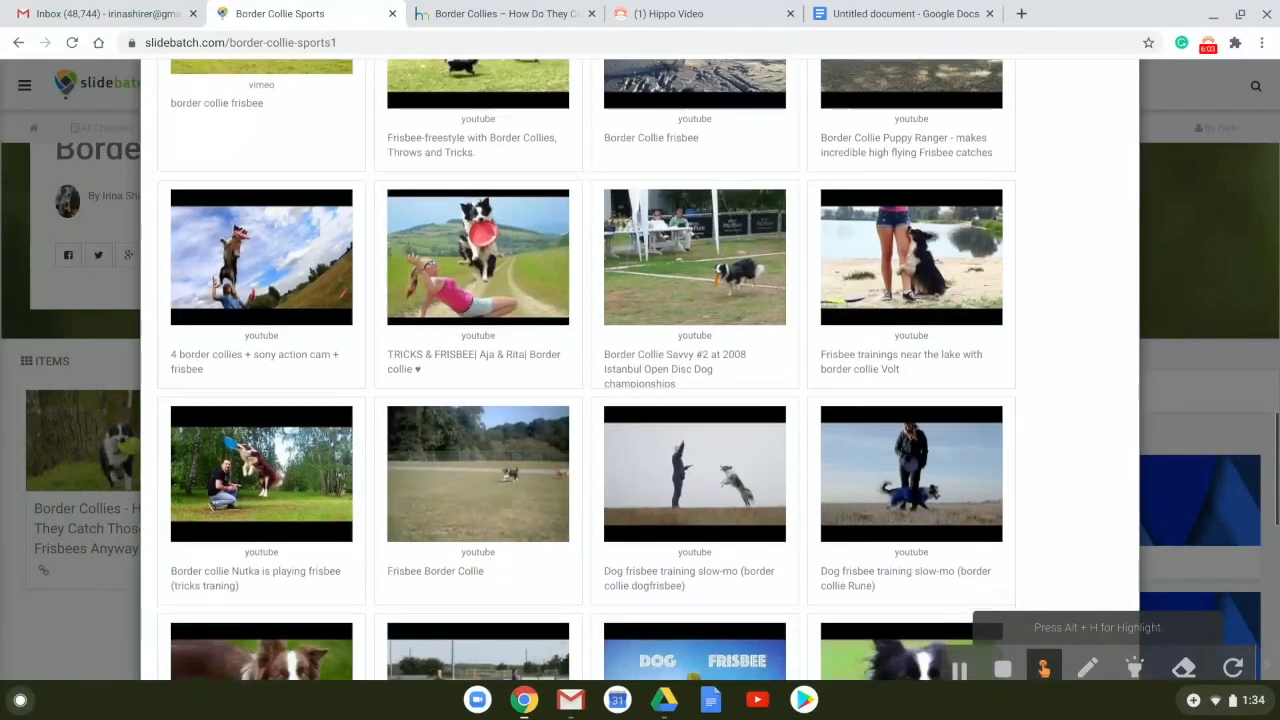
scroll(578, 370, "down", 6)
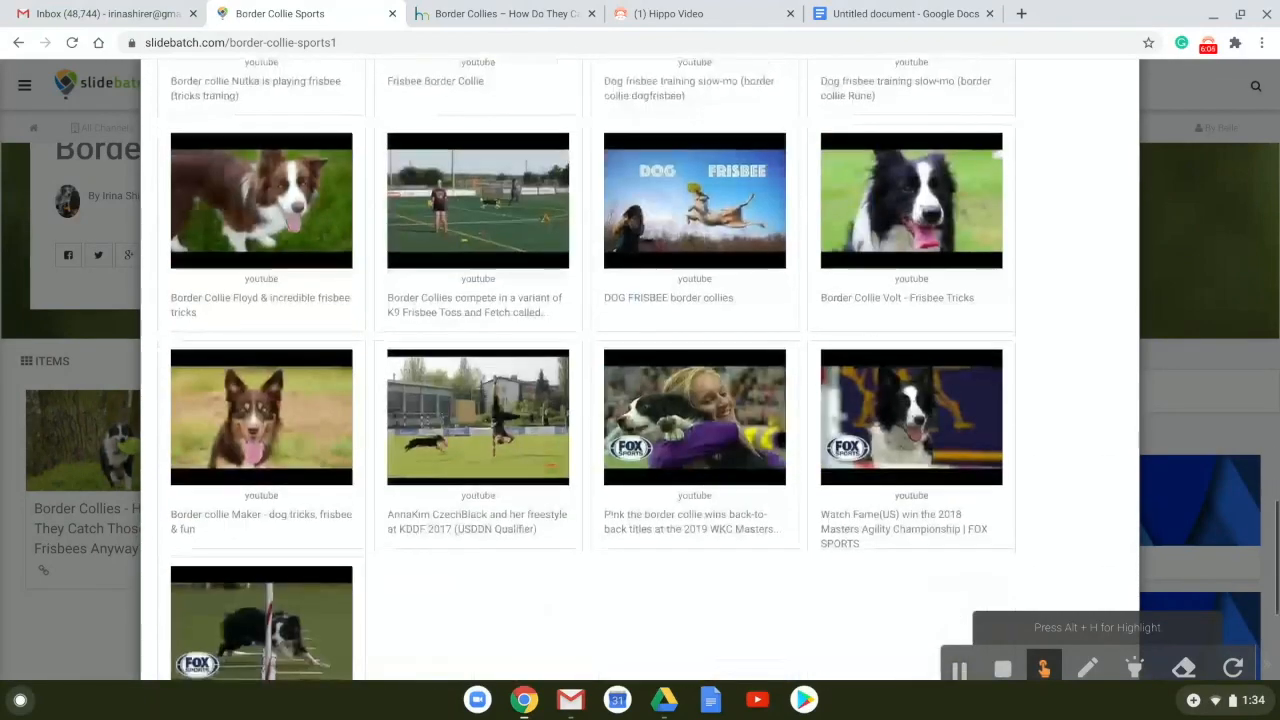
scroll(578, 370, "down", 6)
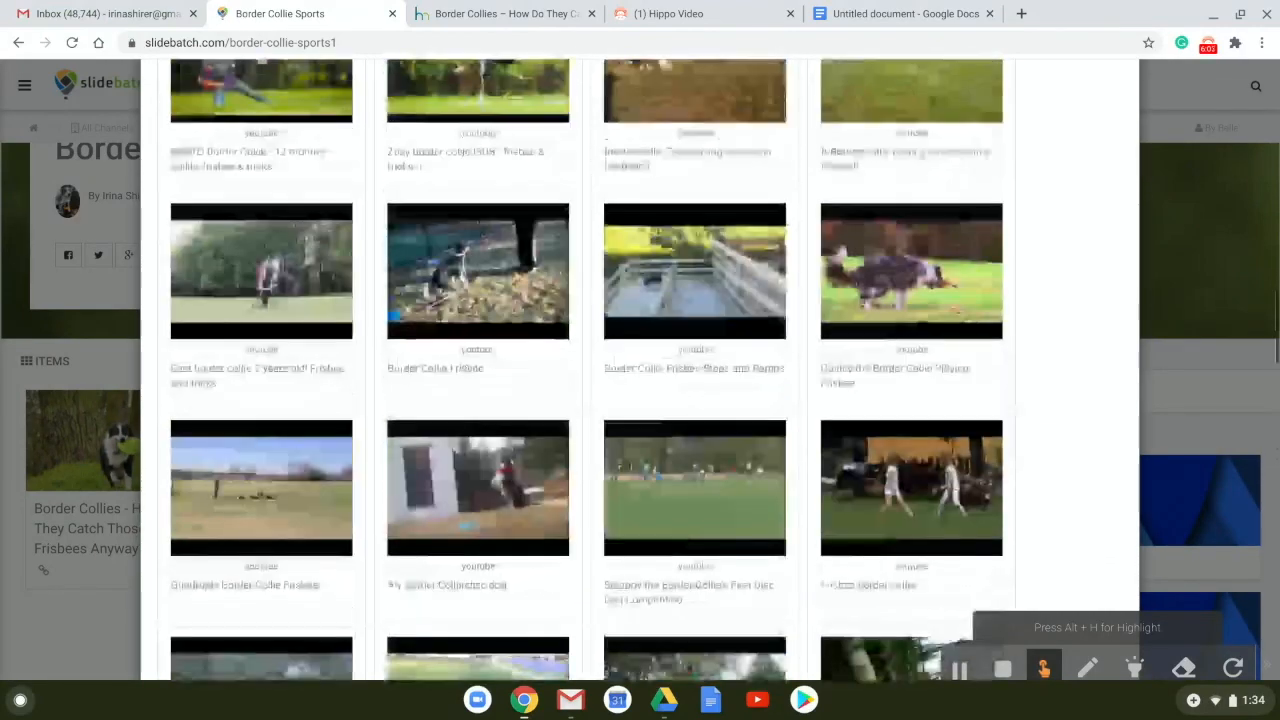
Preview the "Zoey border collie ISDS - frisbee & tricks" video, skip ahead to 0:30, and add it to the batch.
scroll(728, 600, "up", 2)
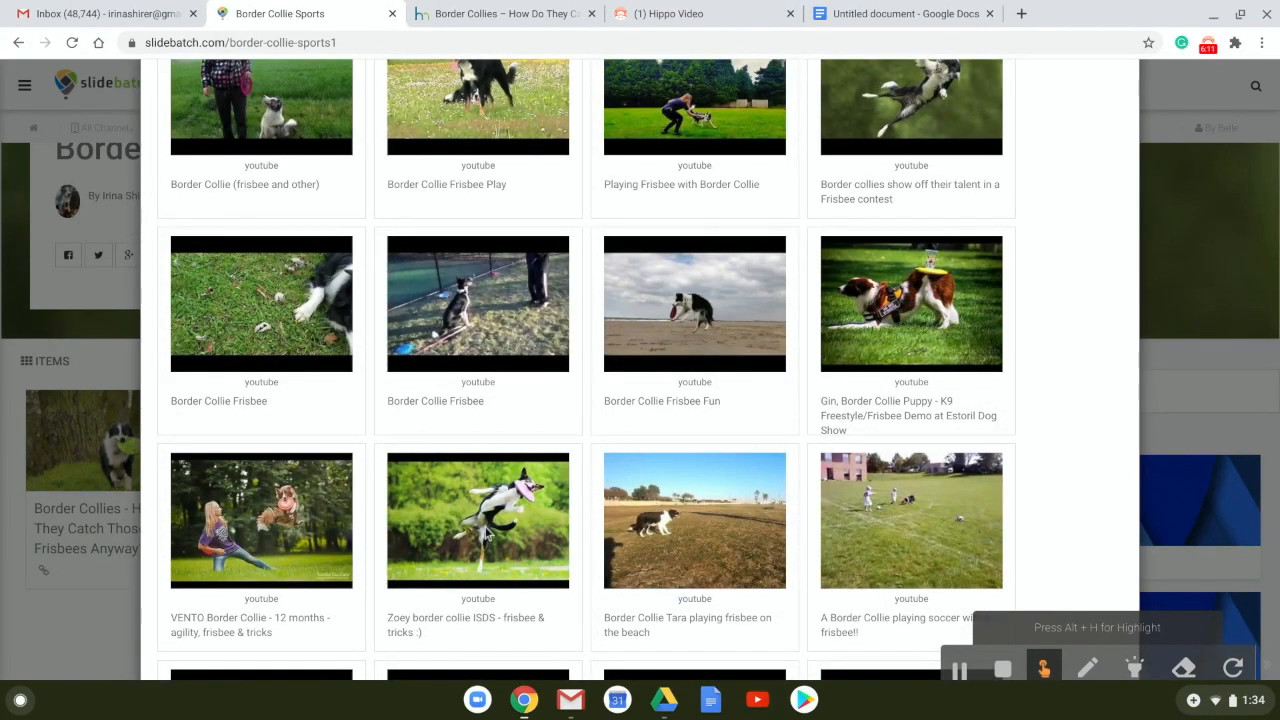
left_click(486, 532)
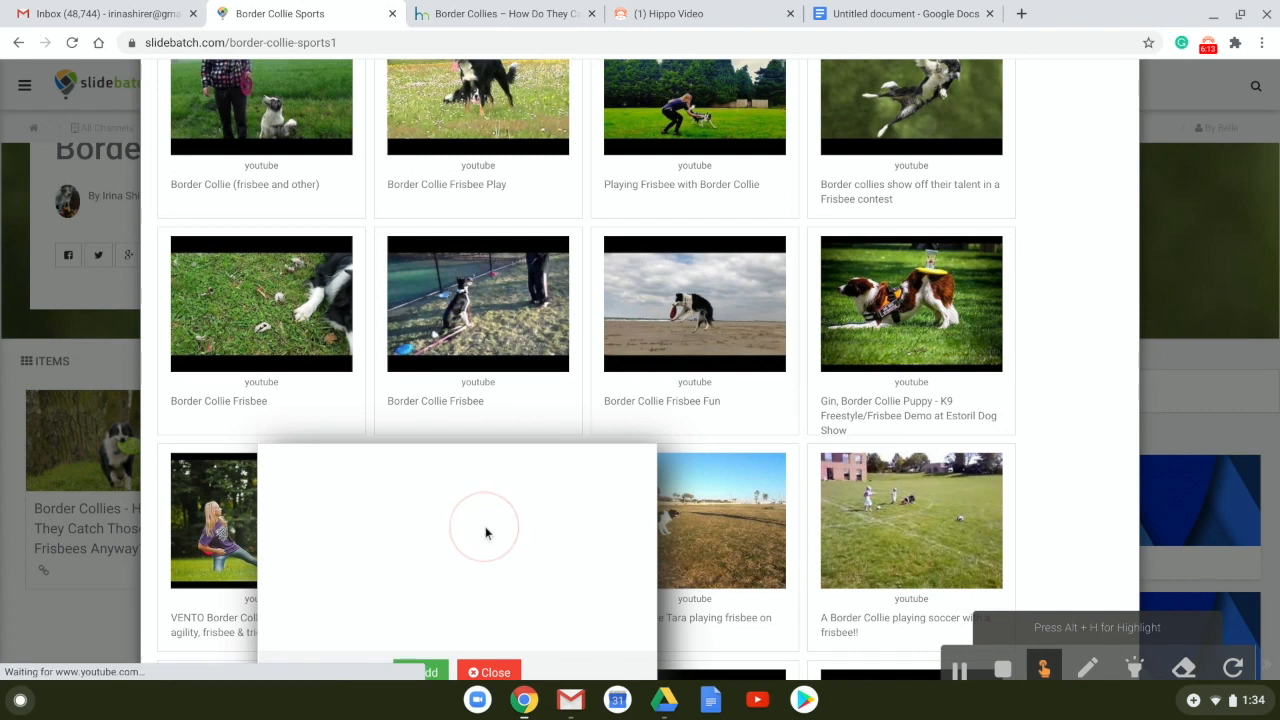
scroll(747, 464, "down", 1)
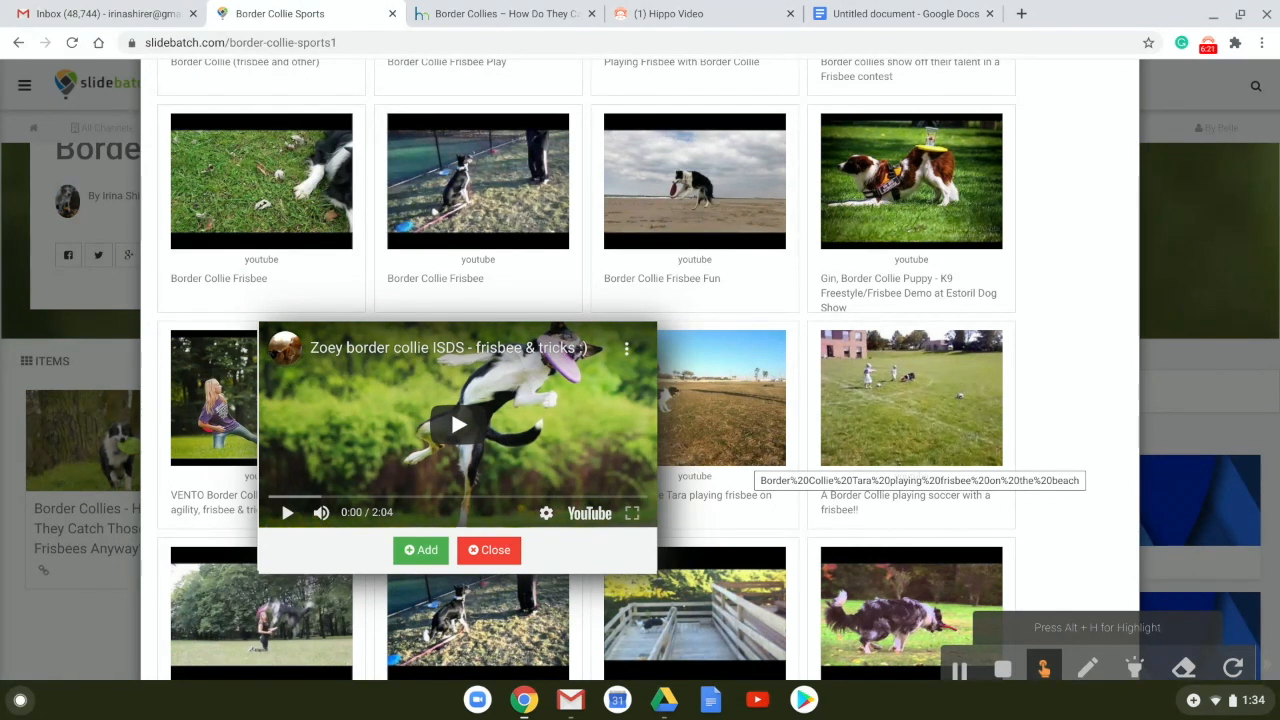
left_click(287, 513)
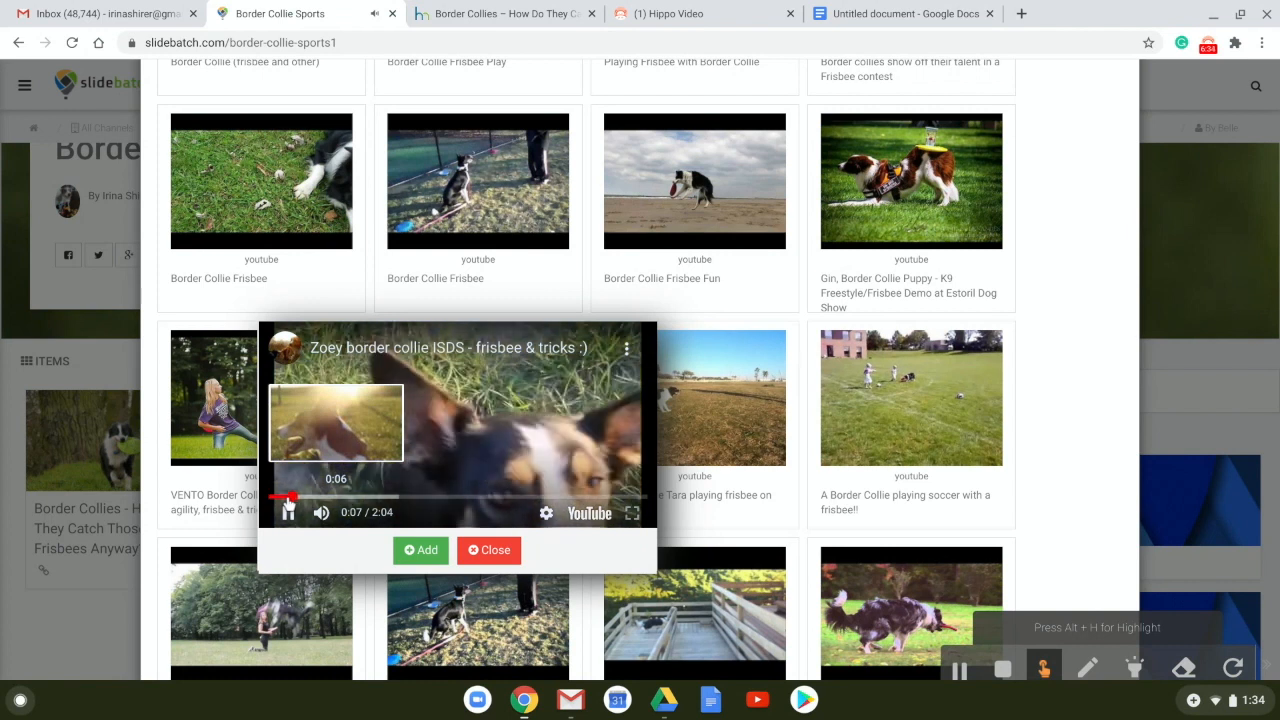
left_click(289, 499)
left_click_drag(290, 499, 362, 499)
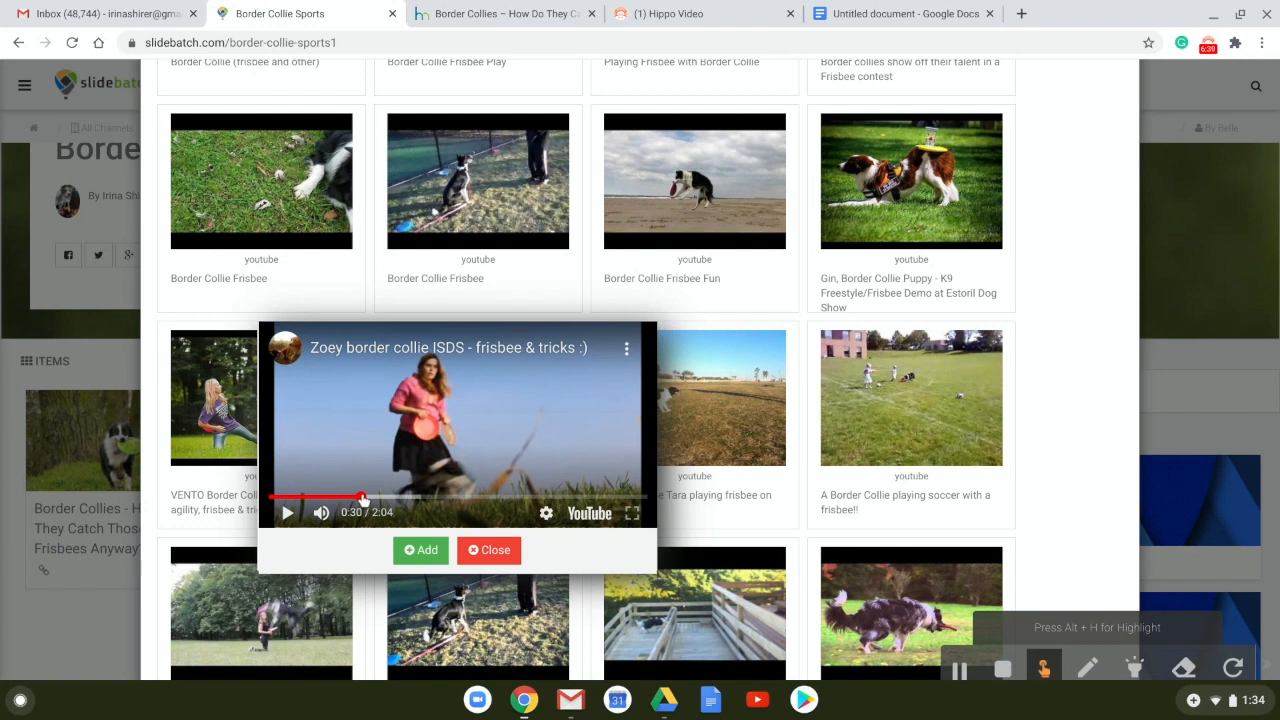
left_click(288, 513)
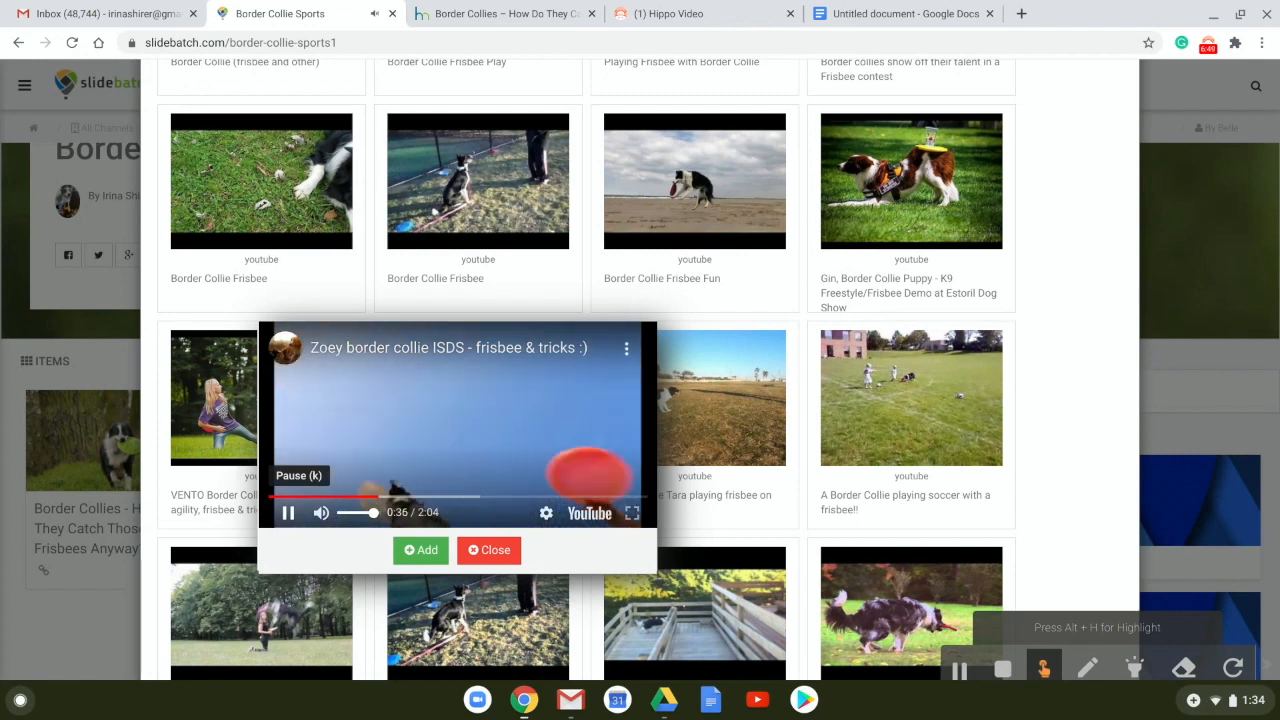
left_click(421, 551)
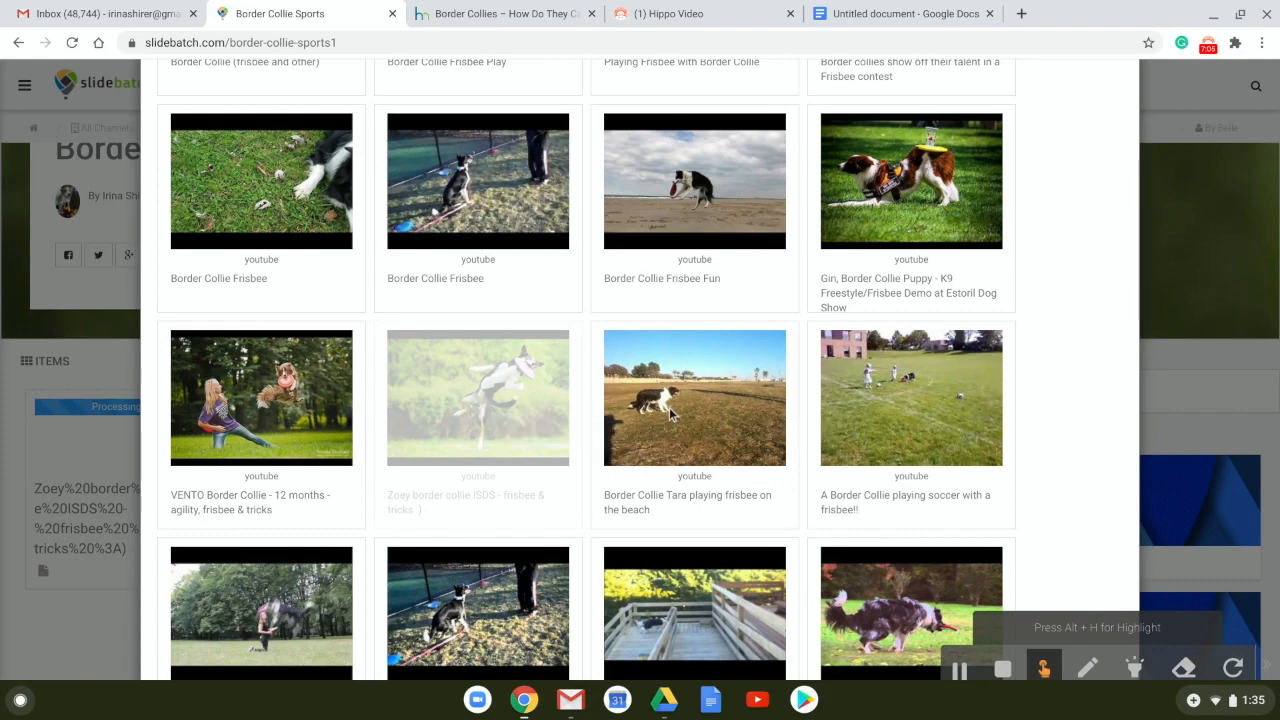
Add the "VENTO Border Collie - 12 months - agility, frisbee & tricks" video to the batch.
scroll(672, 415, "up", 6)
scroll(672, 417, "down", 5)
scroll(672, 415, "down", 6)
scroll(672, 415, "up", 4)
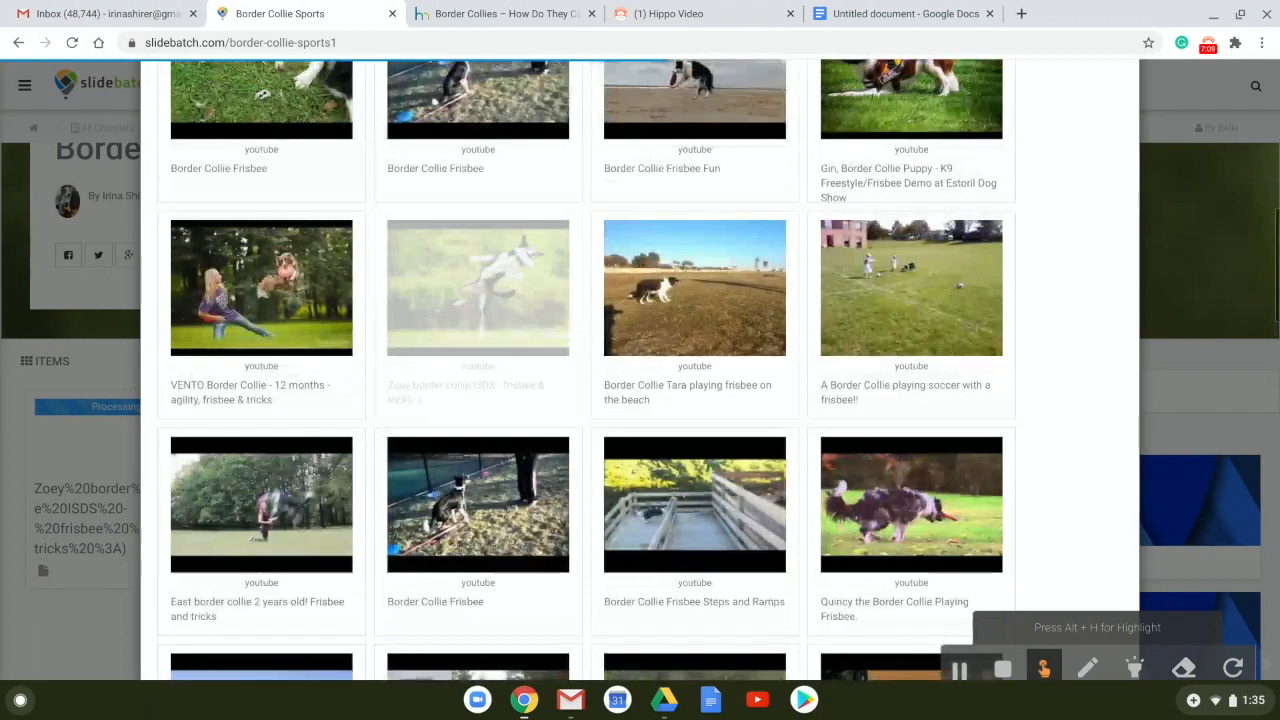
scroll(672, 415, "up", 1)
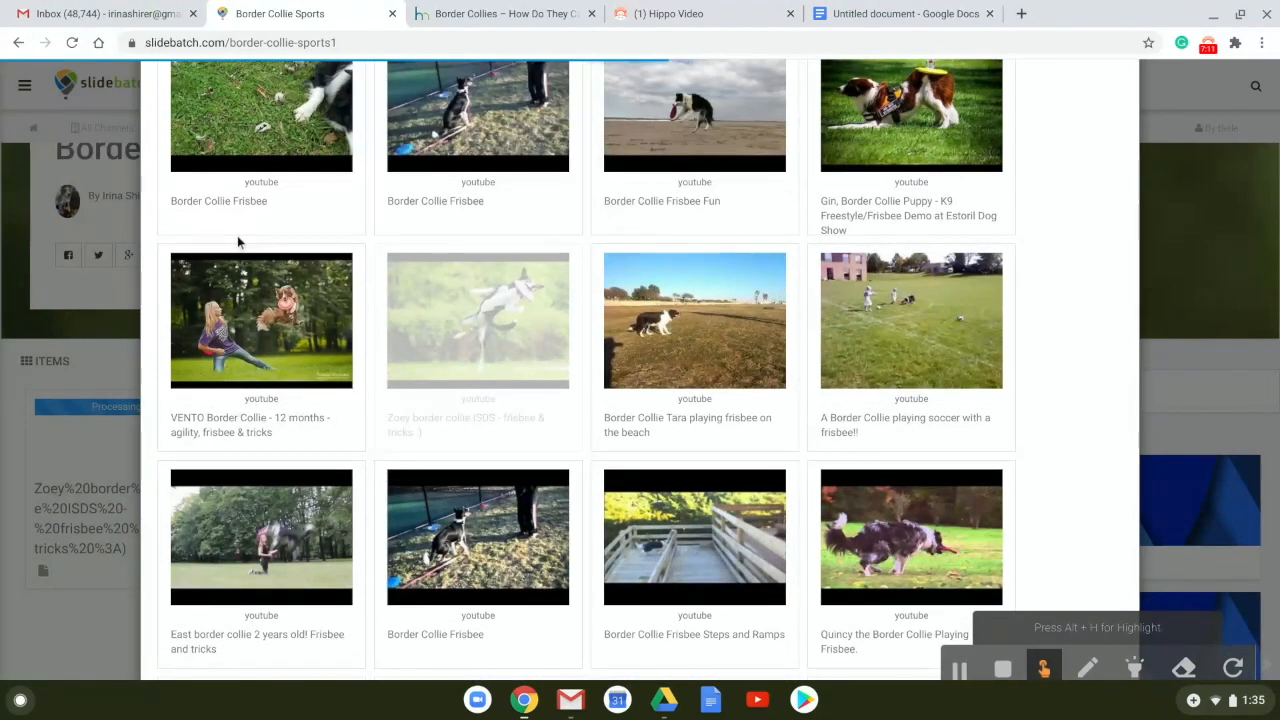
left_click(250, 325)
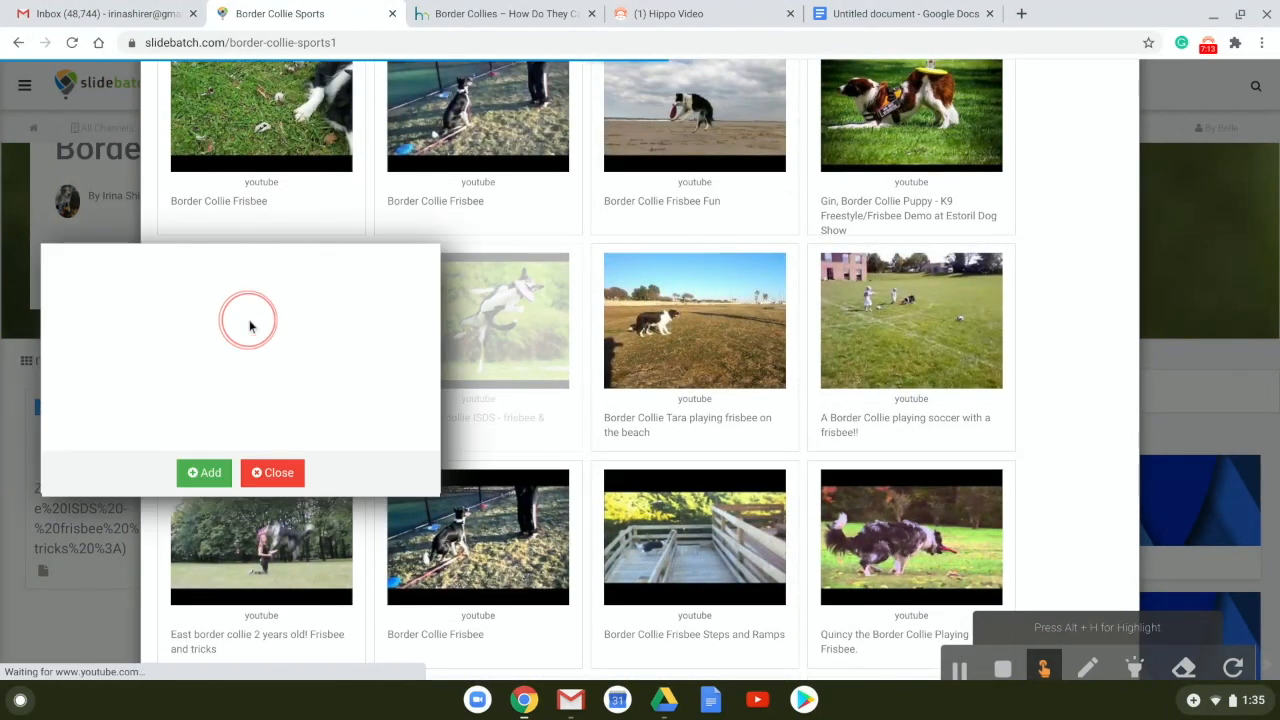
left_click(210, 474)
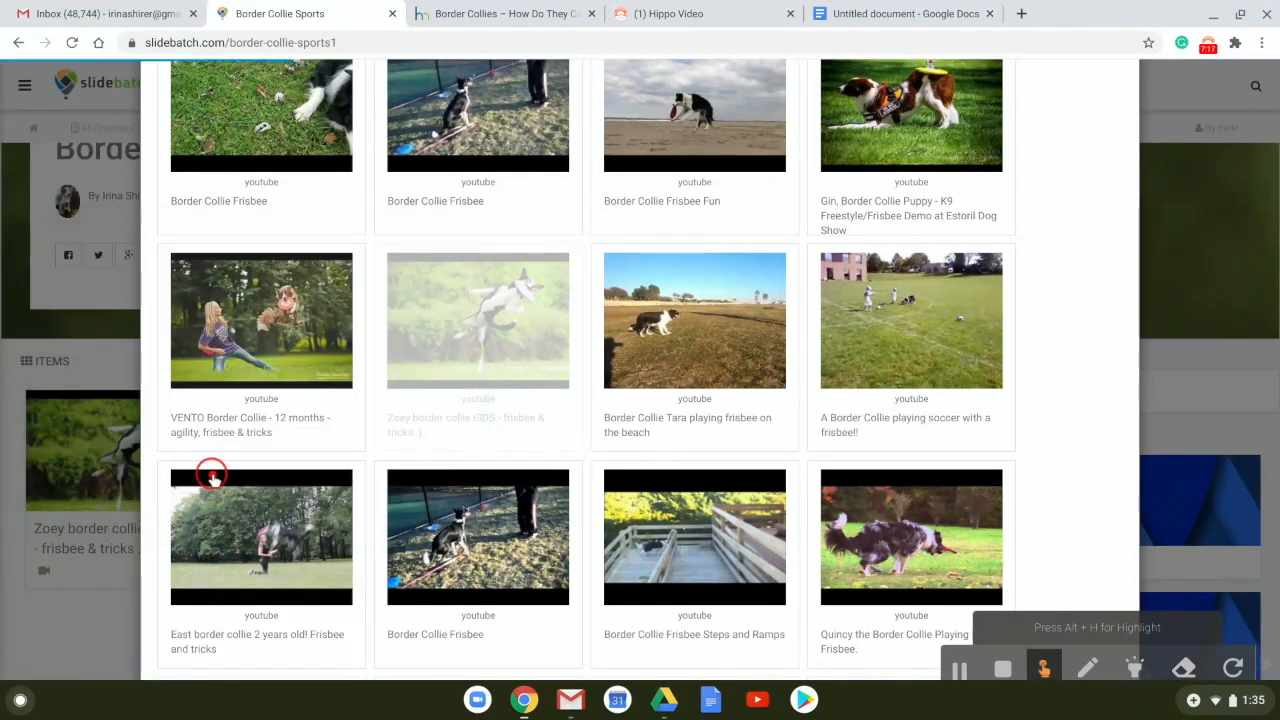
Add the "Quincy the Border Collie Playing Frisbee" video to the batch and close its preview.
scroll(910, 338, "down", 3)
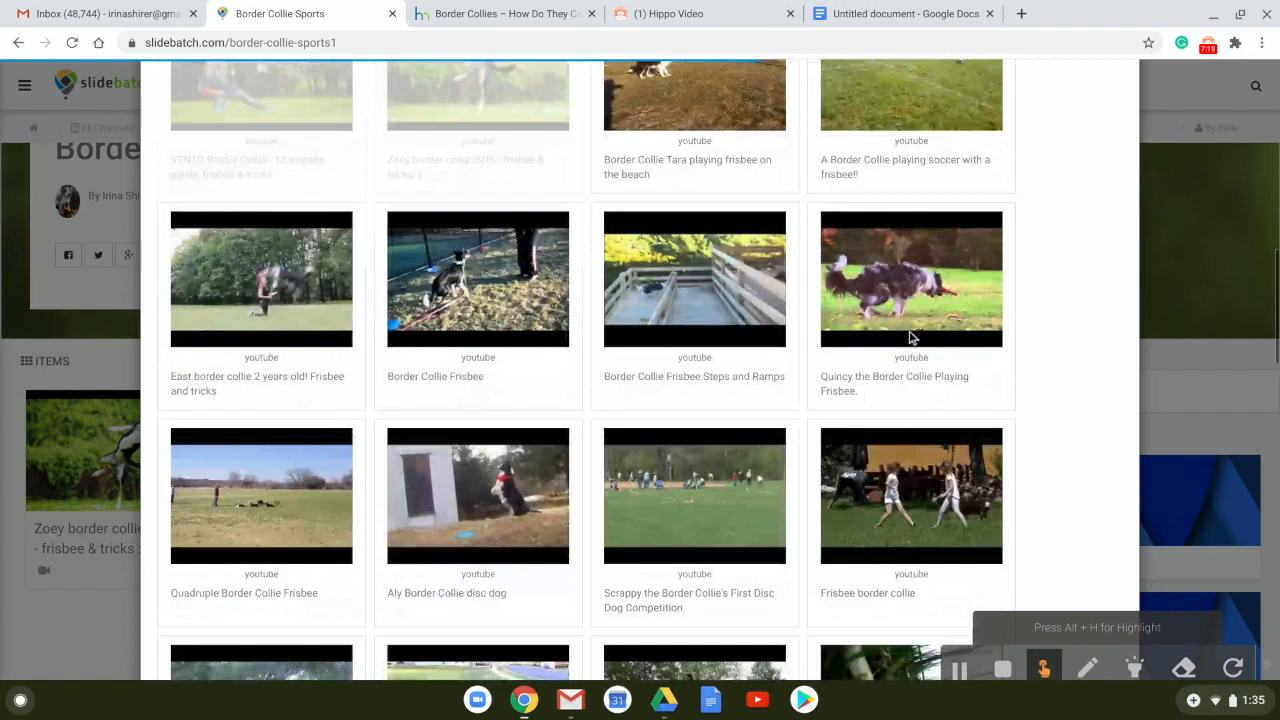
left_click(910, 255)
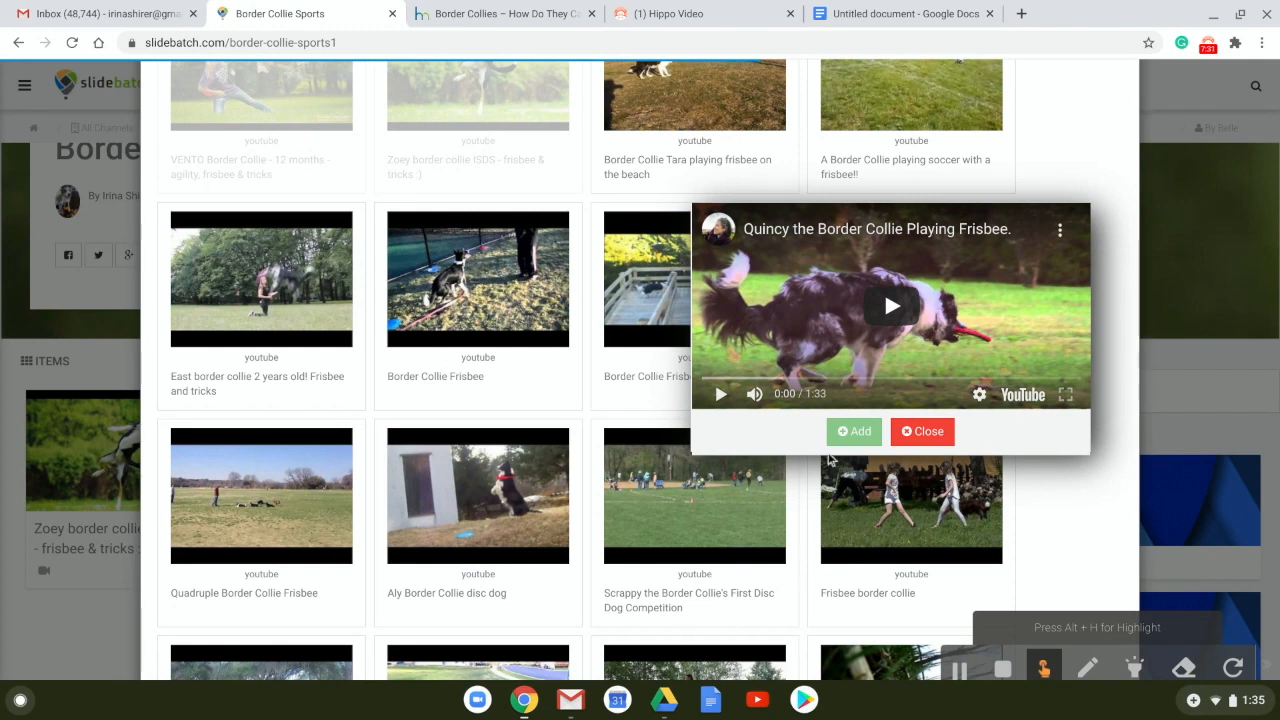
left_click(856, 432)
scroll(496, 390, "up", 5)
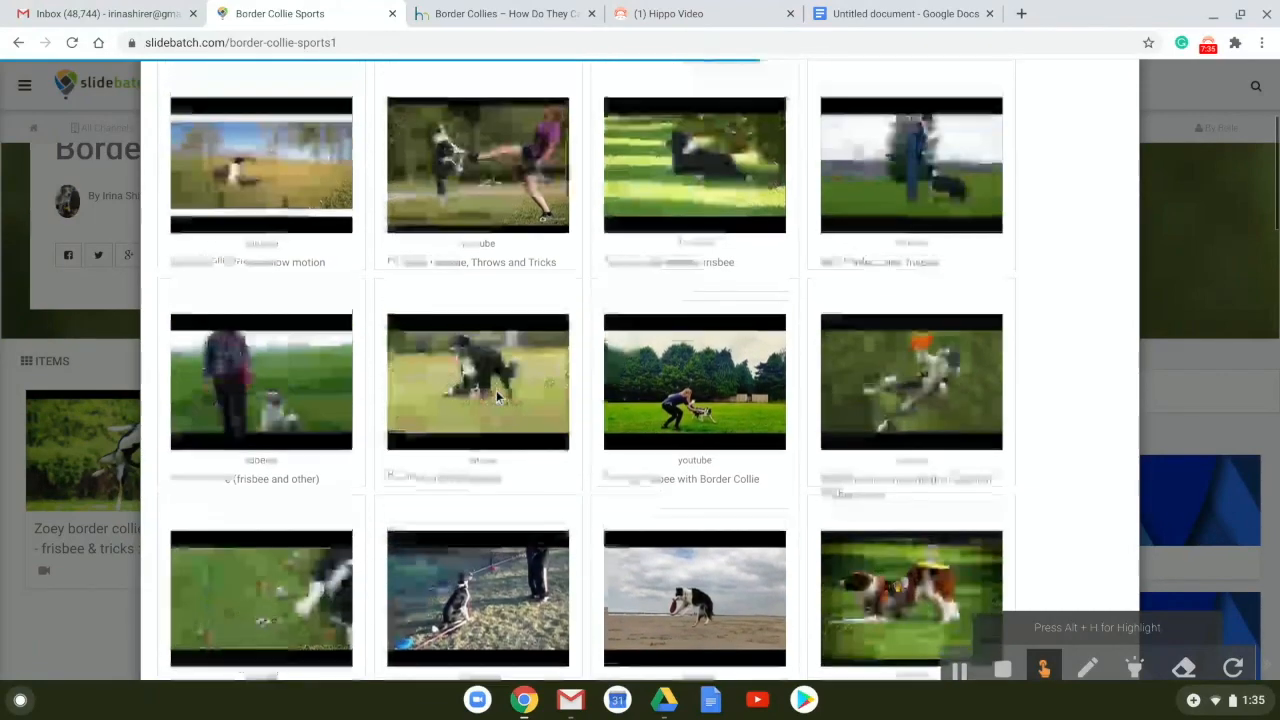
scroll(496, 390, "down", 4)
scroll(586, 370, "down", 3)
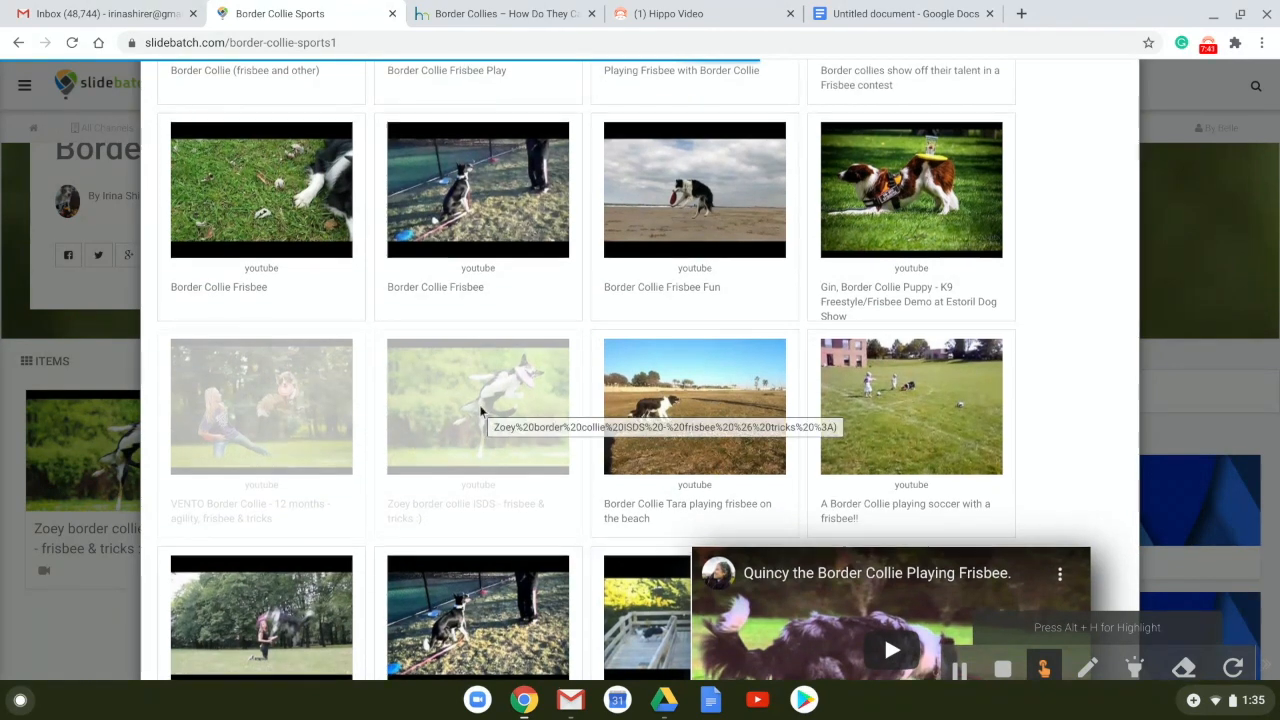
scroll(480, 410, "down", 1)
scroll(480, 410, "down", 2)
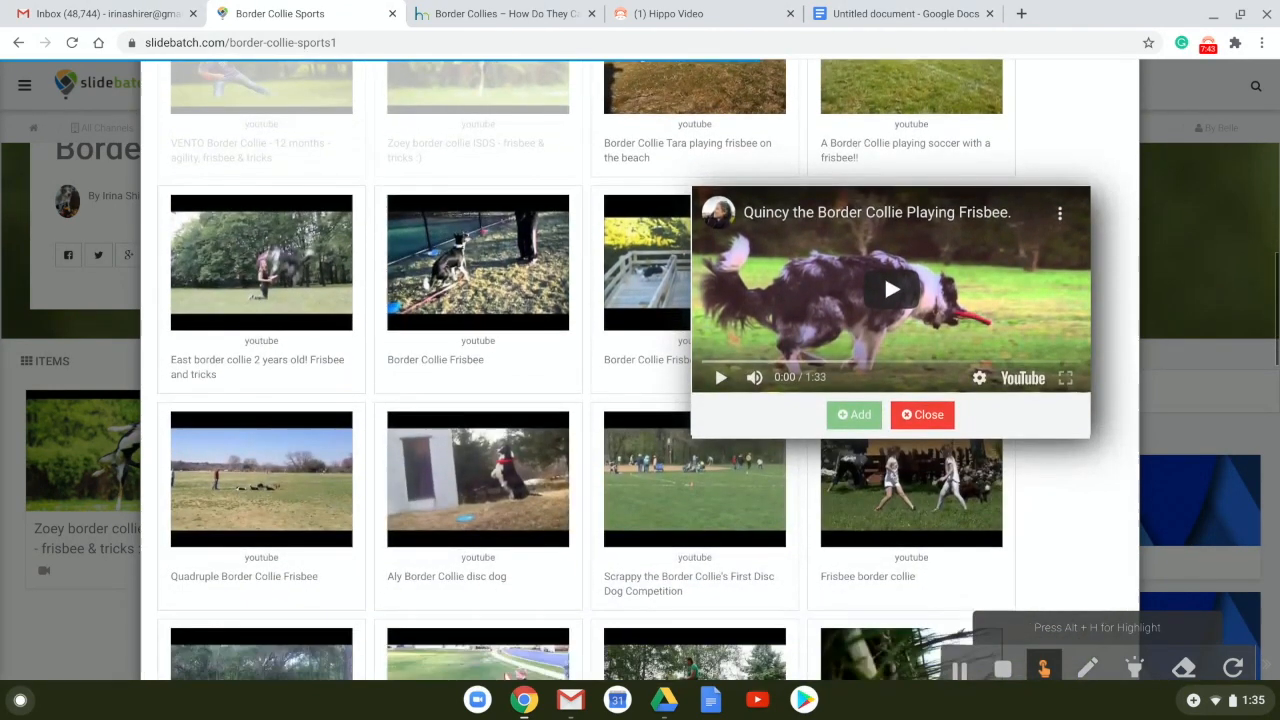
scroll(848, 400, "down", 1)
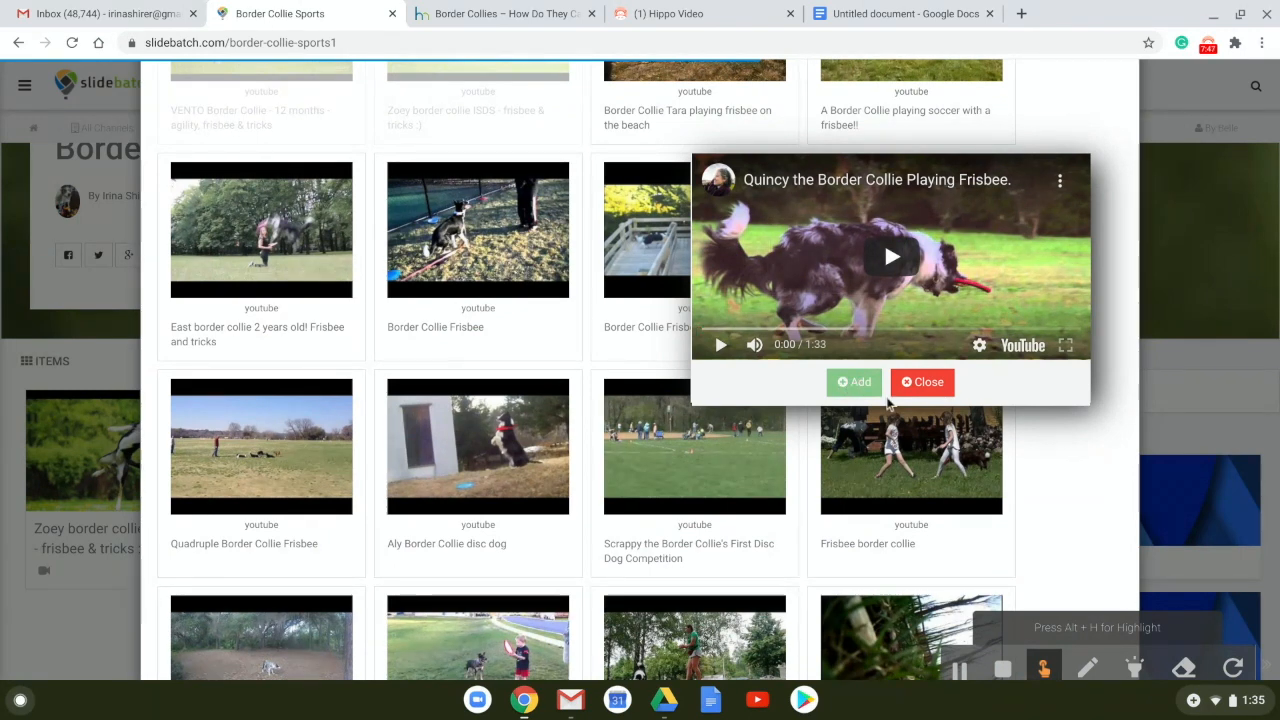
left_click(920, 384)
scroll(925, 388, "down", 4)
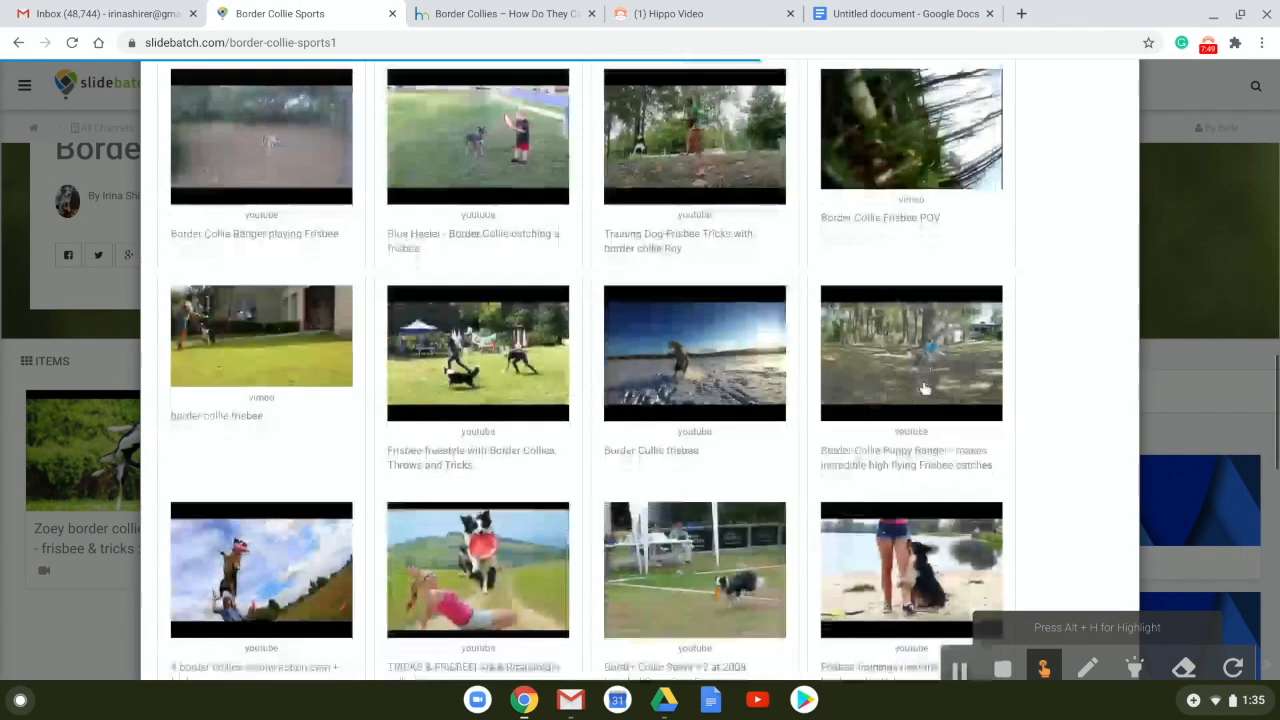
Find the "TRICKS & FRISBEE| Aja & Rita| Border collie" video among the results and add it to the batch.
scroll(925, 388, "down", 3)
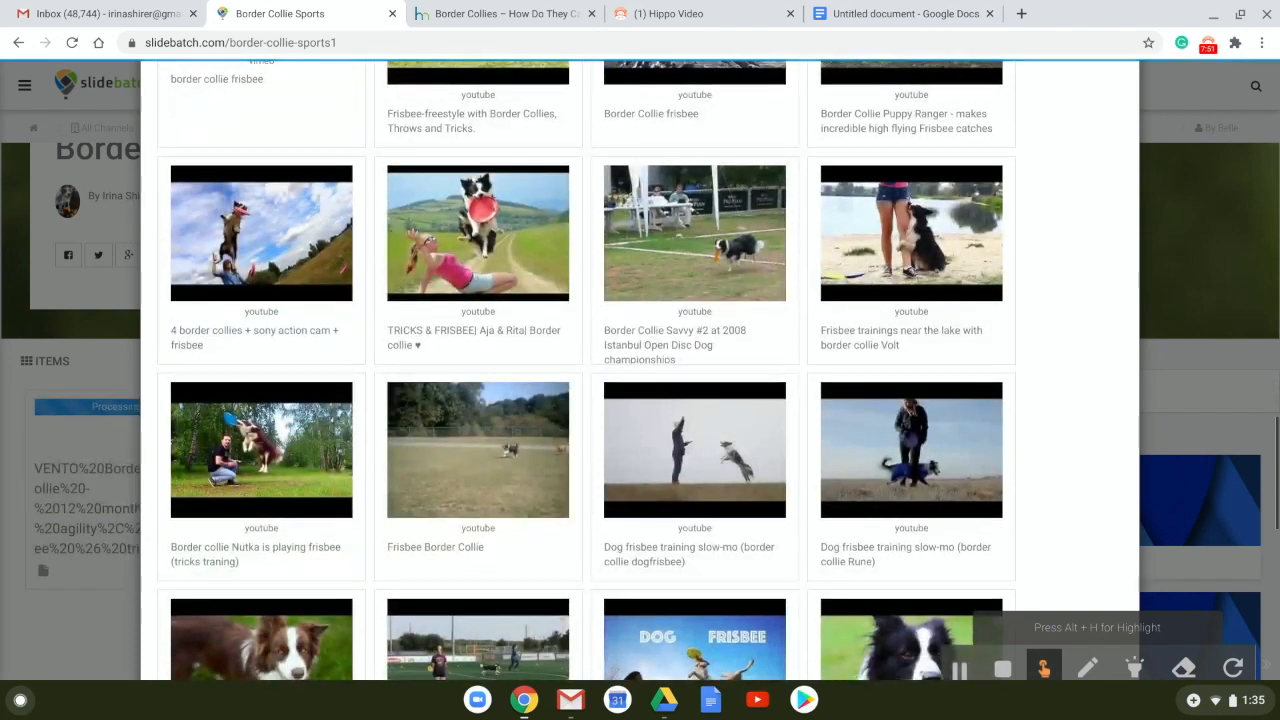
left_click(517, 232)
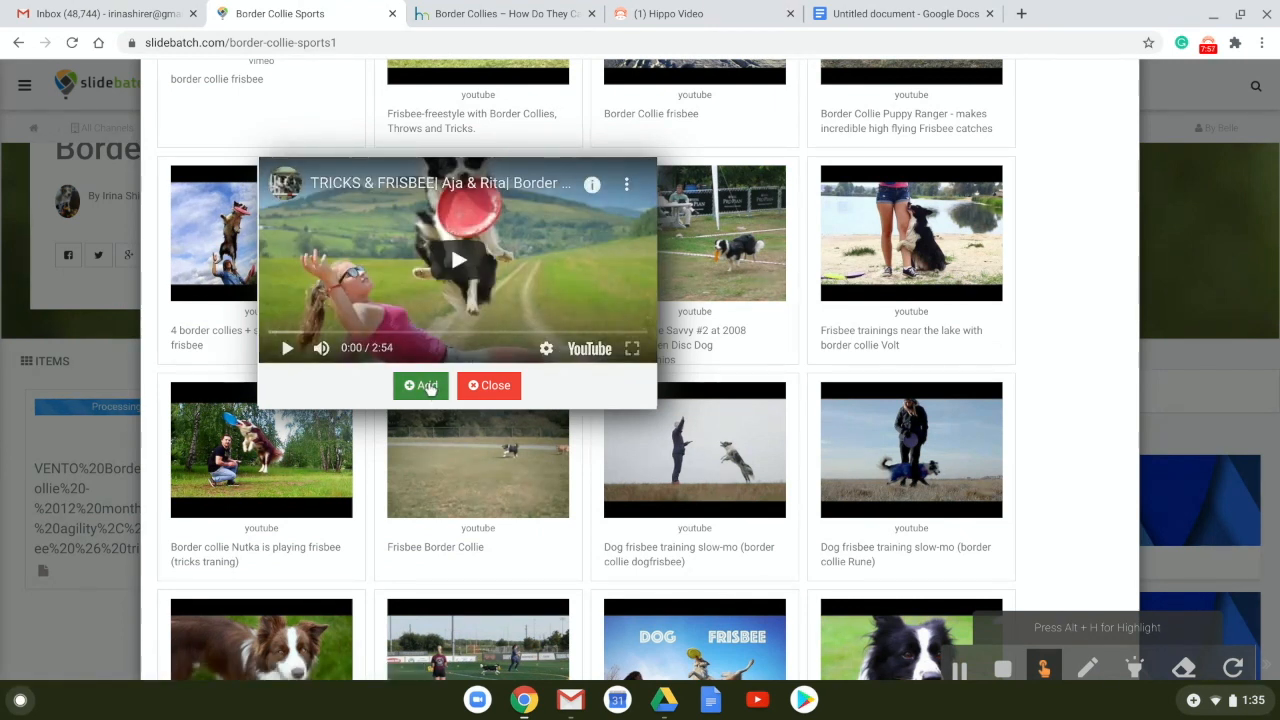
left_click(424, 386)
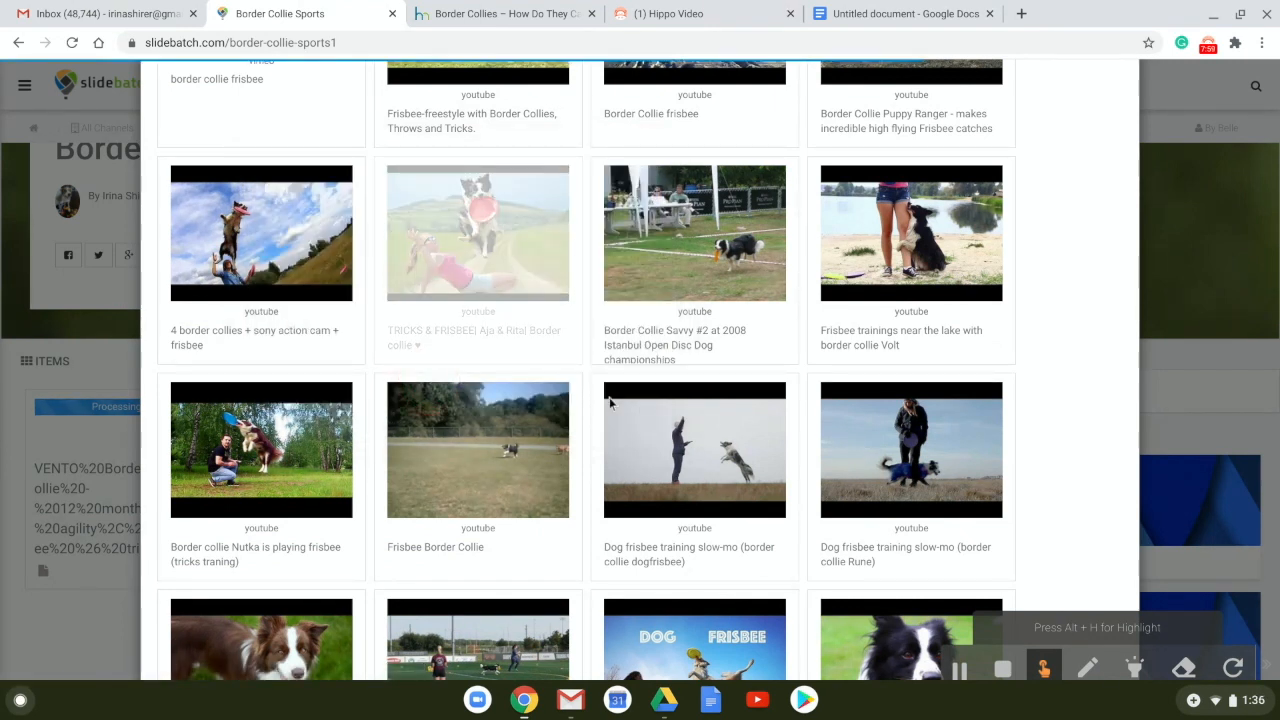
Preview the "DOG FRISBEE border collies" video further down the results and add it to the batch.
scroll(698, 408, "down", 2)
scroll(698, 408, "down", 1)
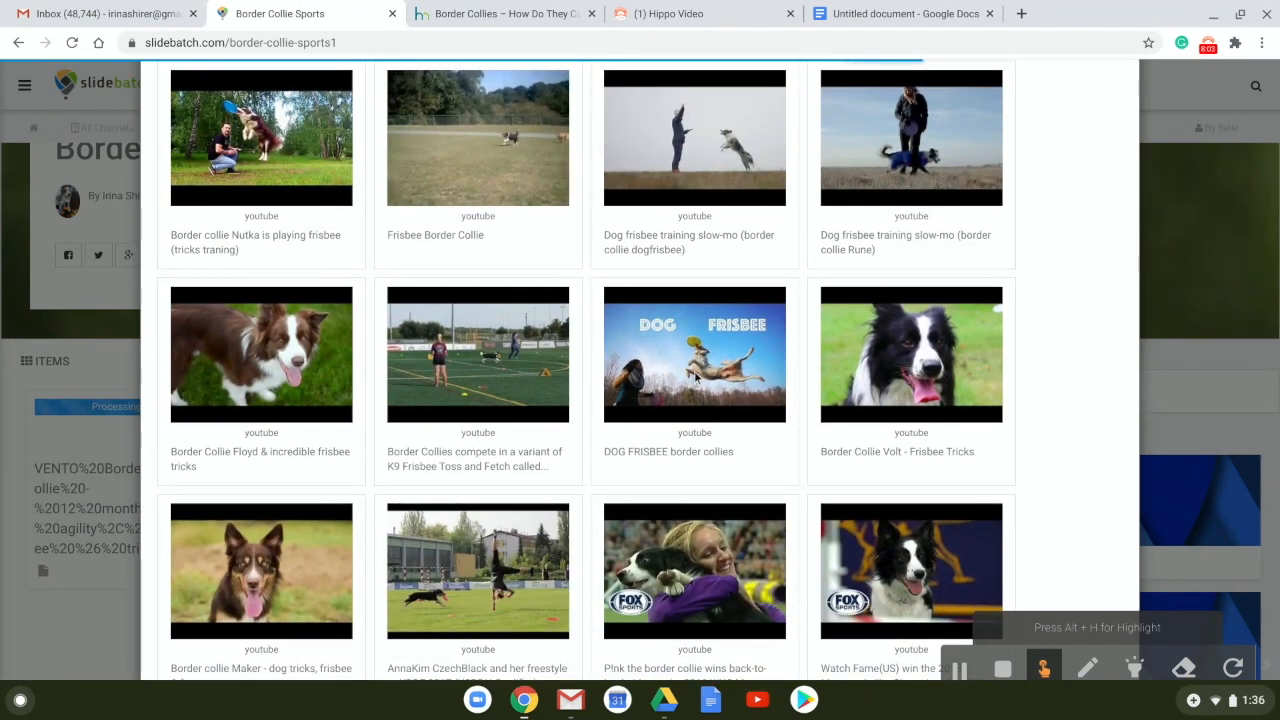
left_click(694, 375)
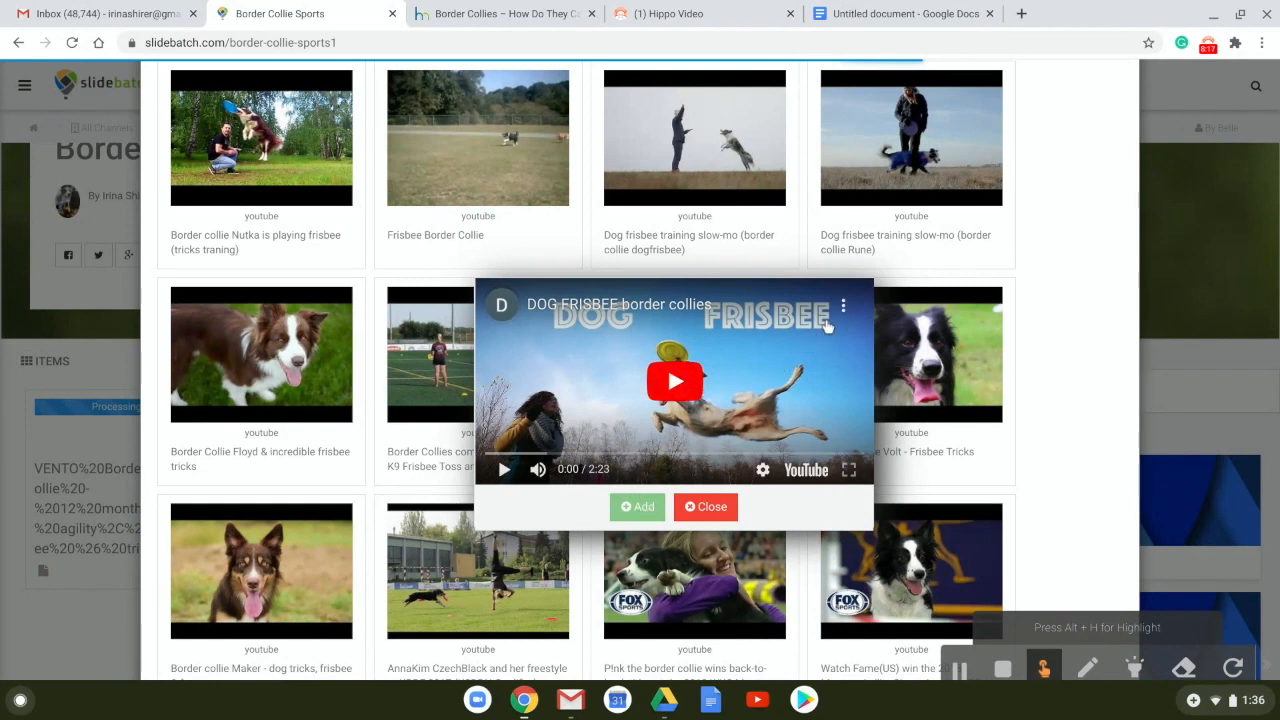
left_click(705, 506)
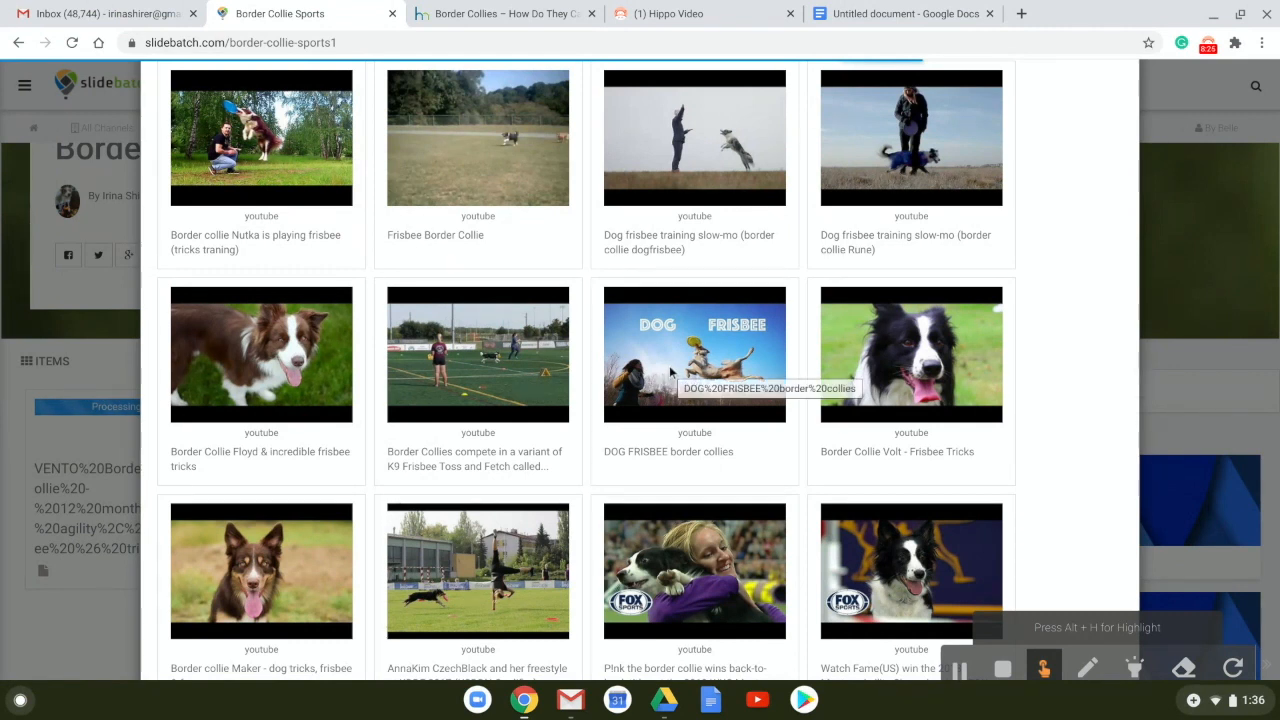
left_click(648, 400)
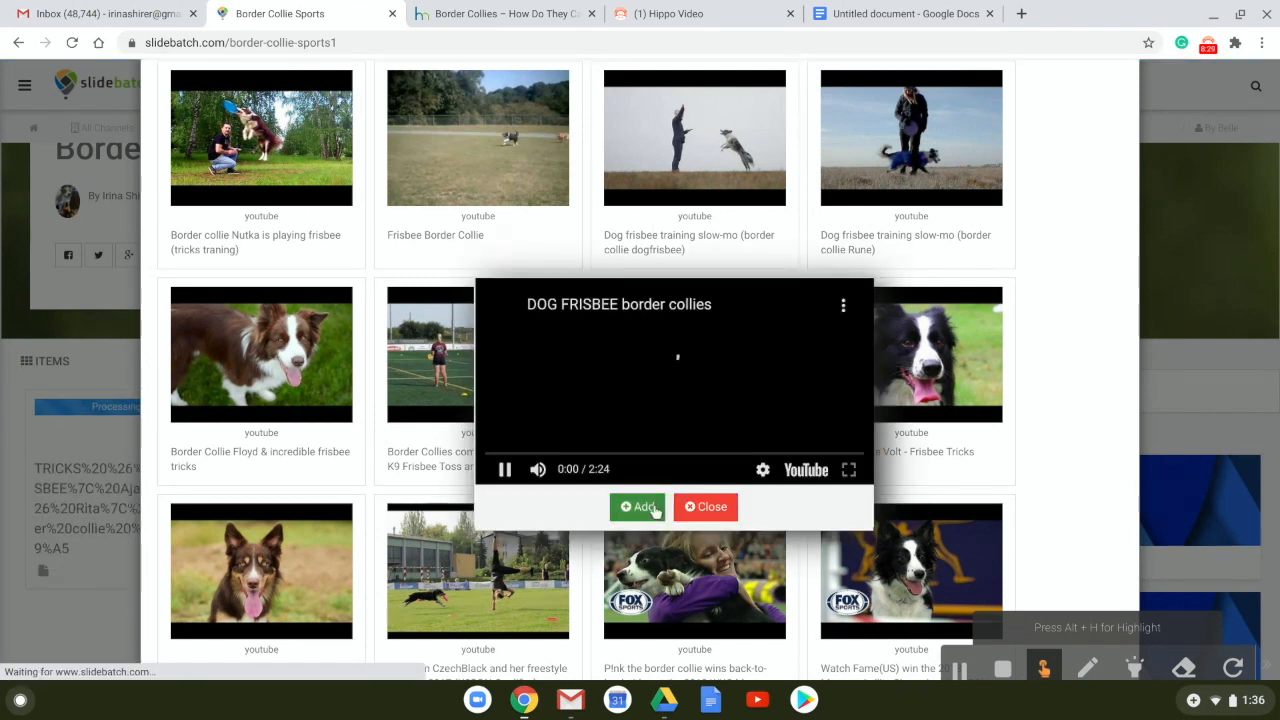
left_click(643, 508)
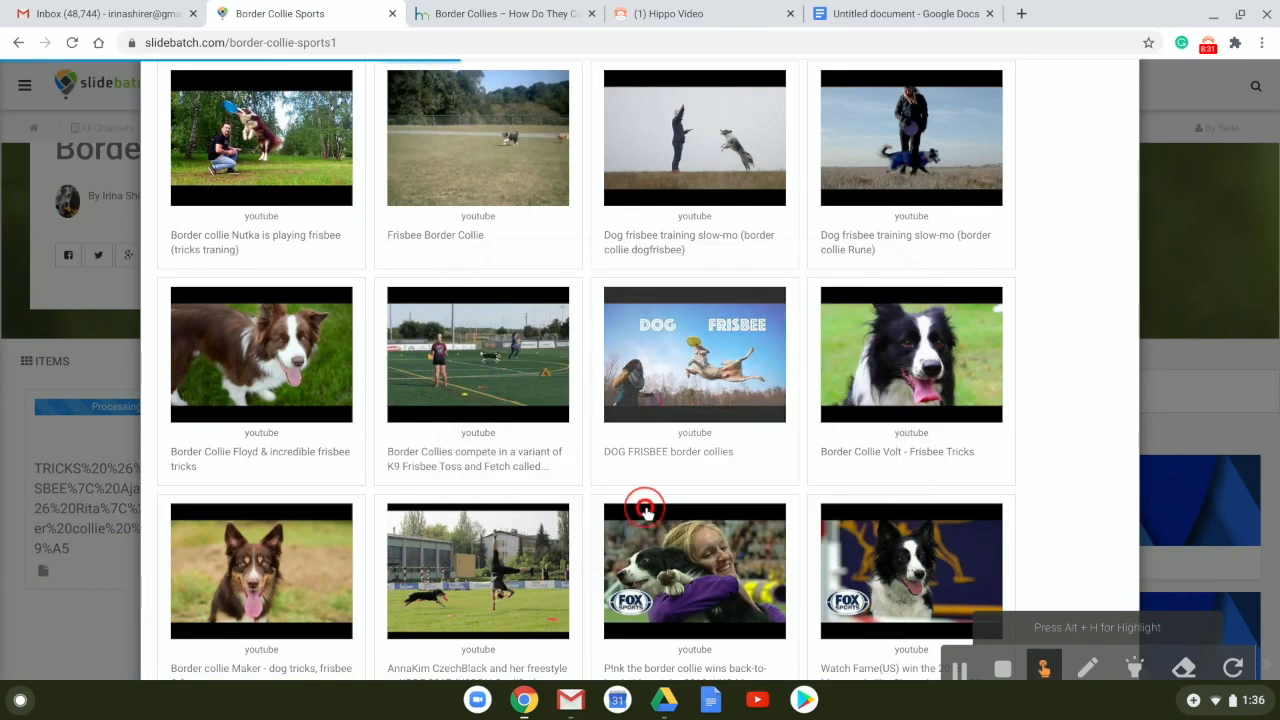
Look back over the video results up to the start of the list and switch to the image results.
scroll(648, 514, "up", 11)
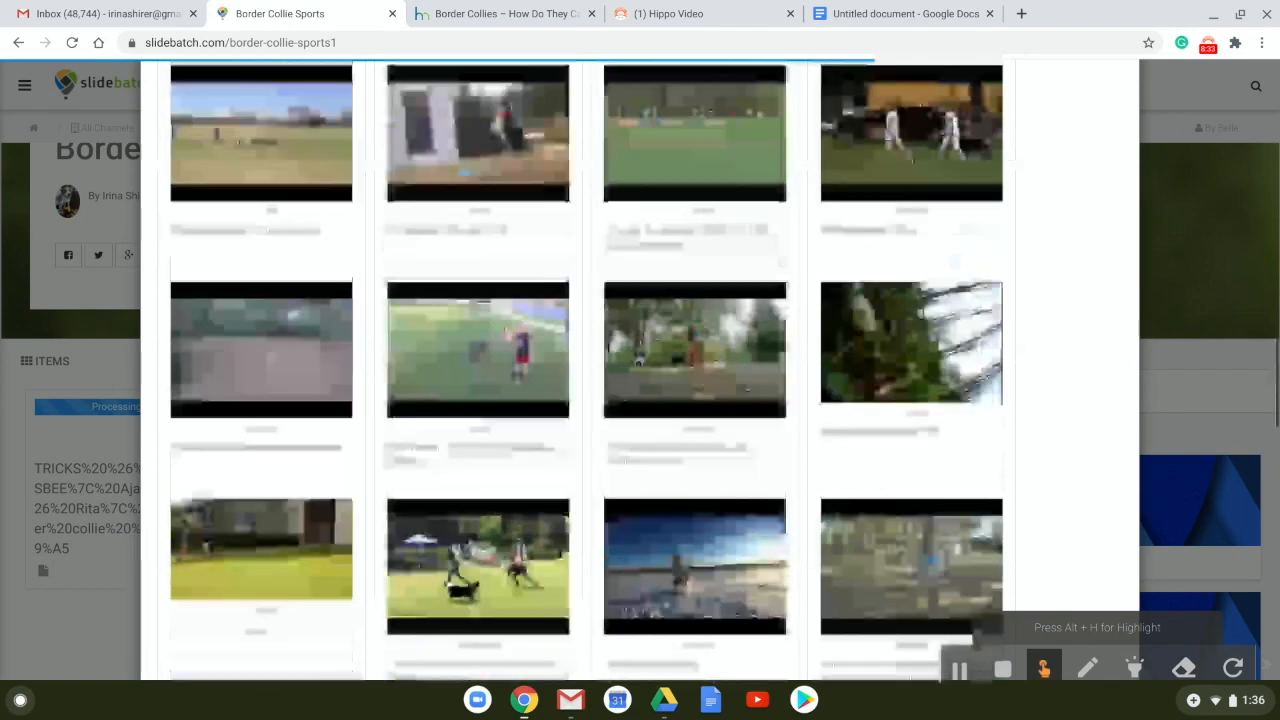
scroll(648, 514, "down", 7)
scroll(577, 370, "down", 8)
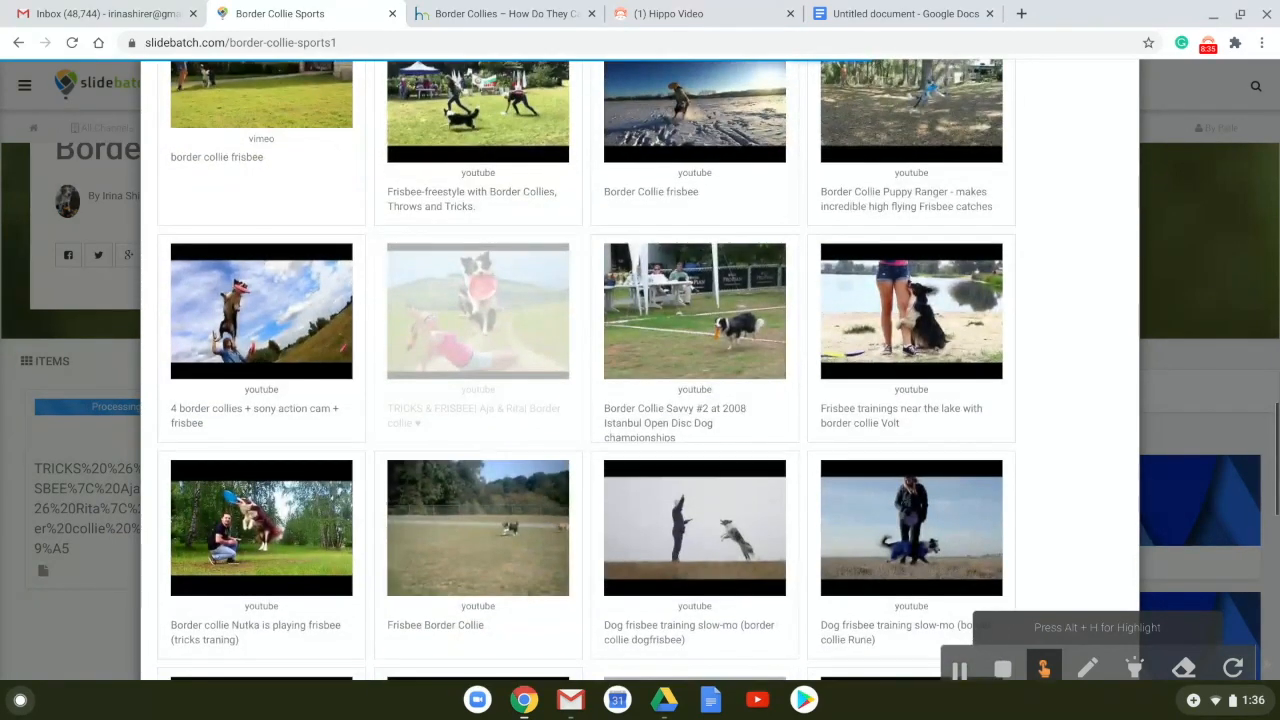
scroll(577, 370, "up", 18)
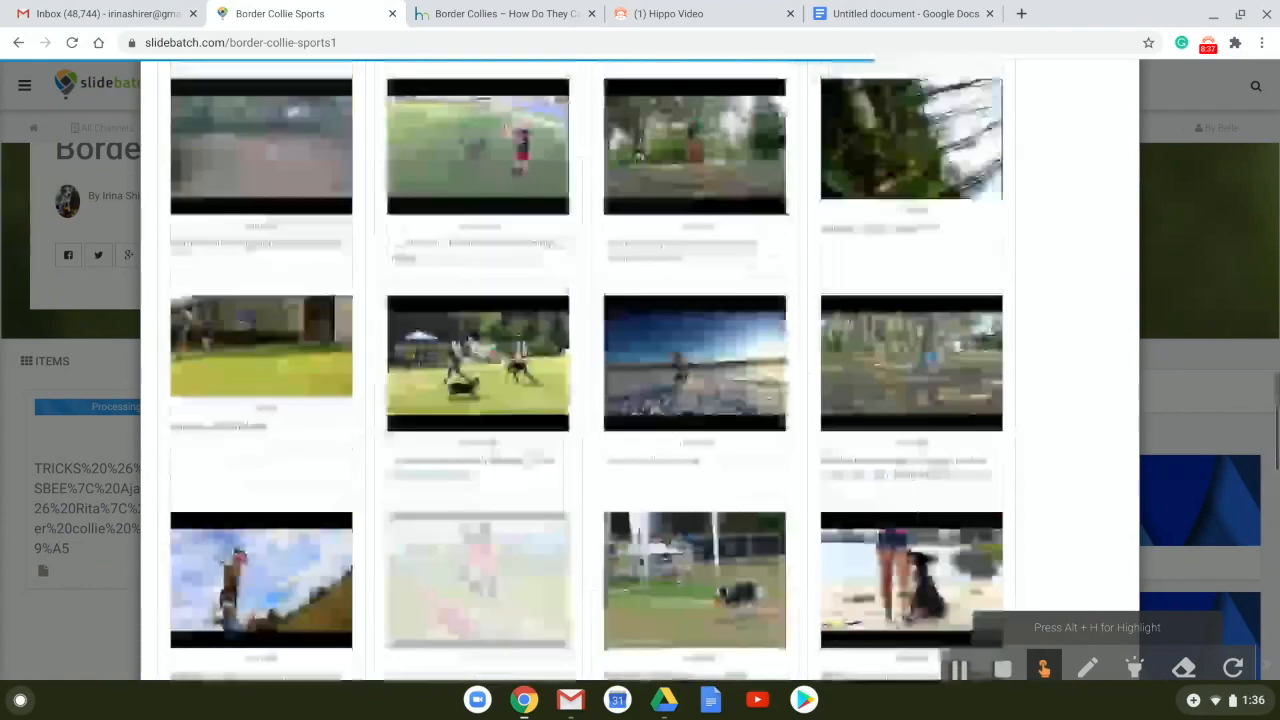
scroll(577, 370, "up", 3)
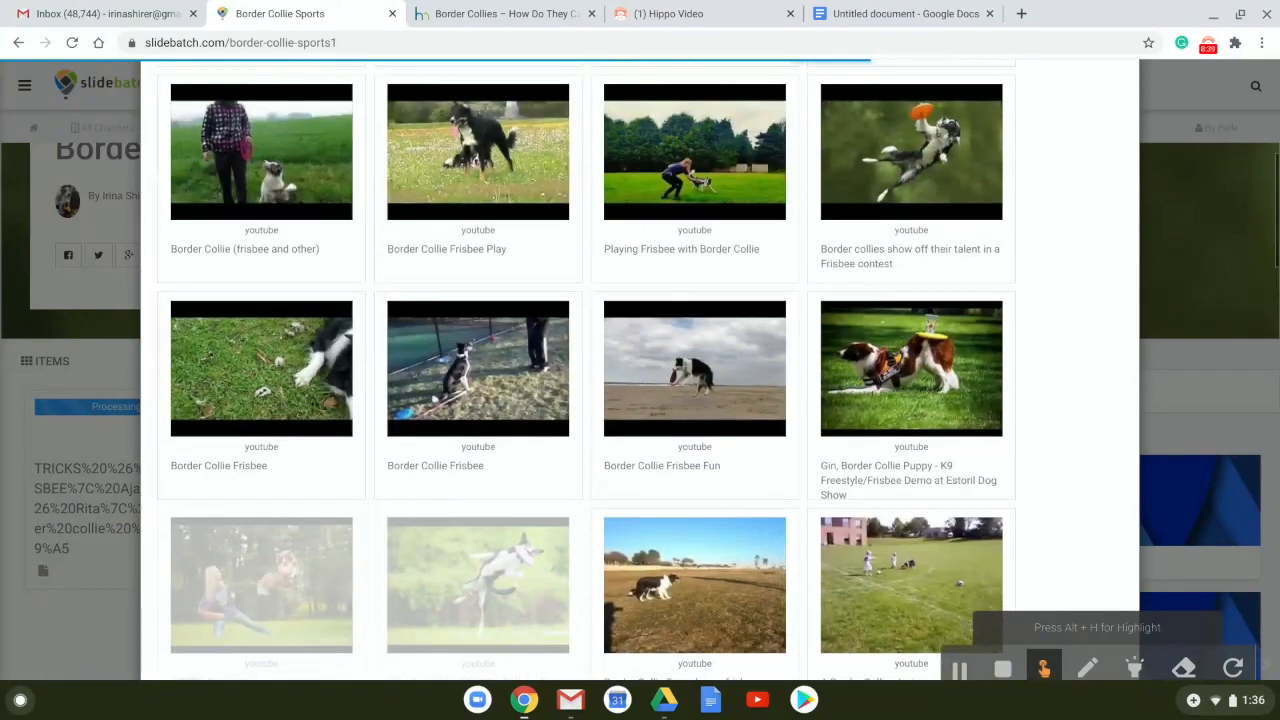
scroll(640, 370, "up", 3)
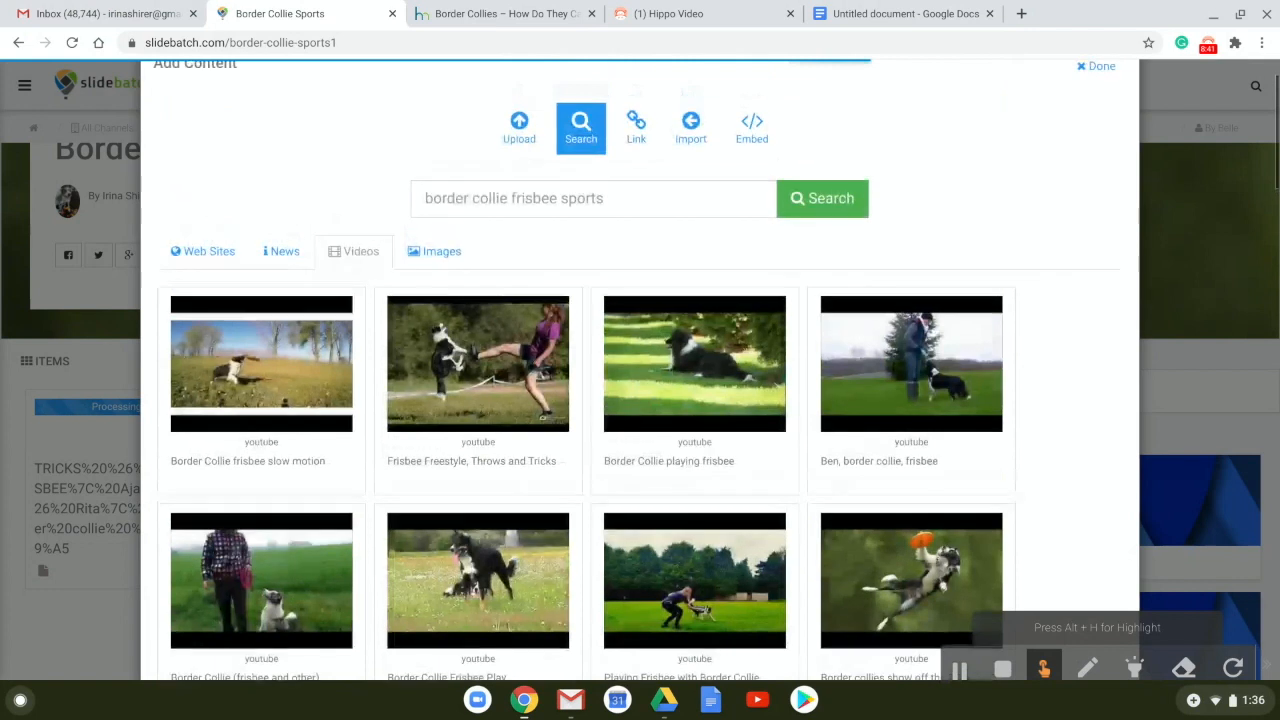
scroll(640, 370, "up", 1)
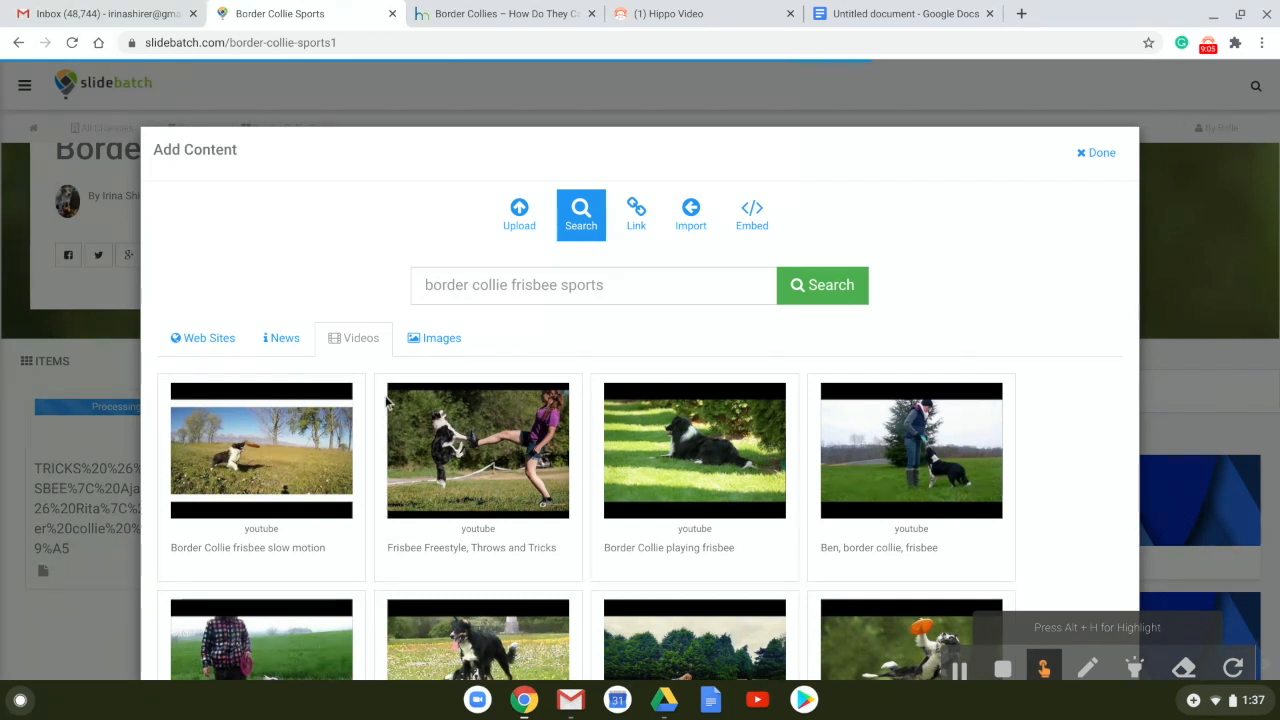
left_click(437, 342)
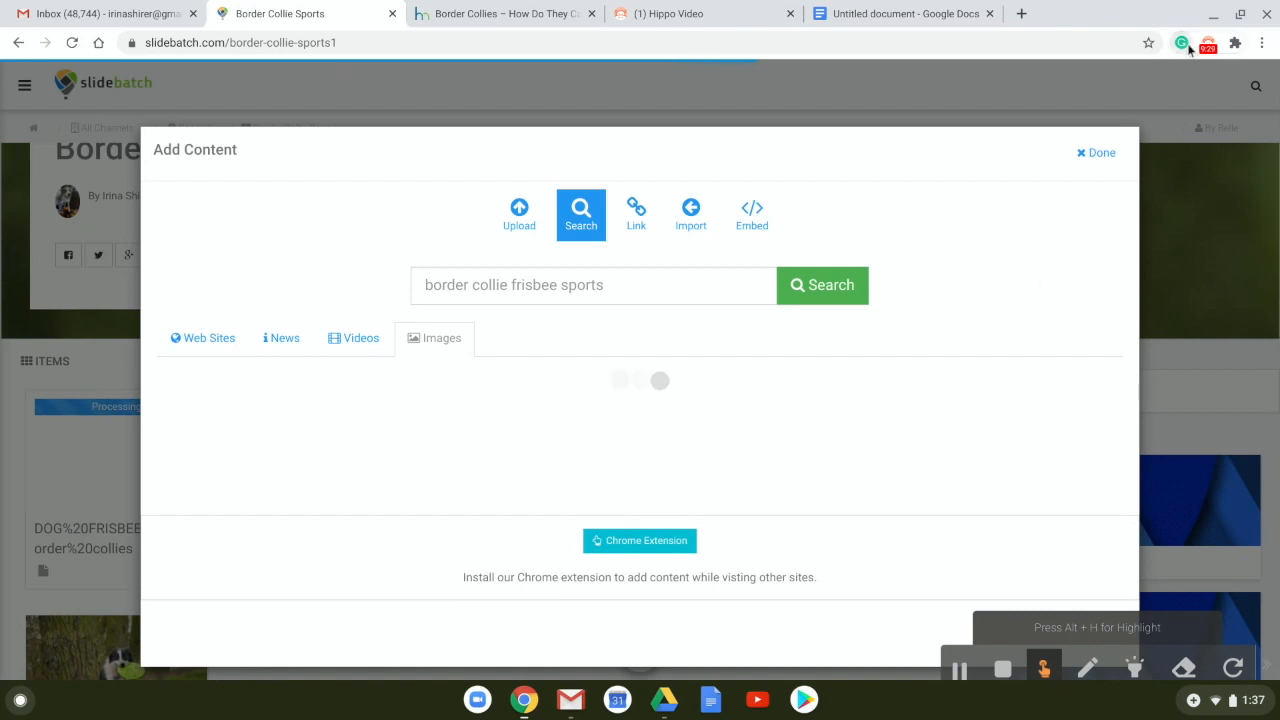
Finish adding content, reload the batch page, and reopen the content search.
left_click(1100, 154)
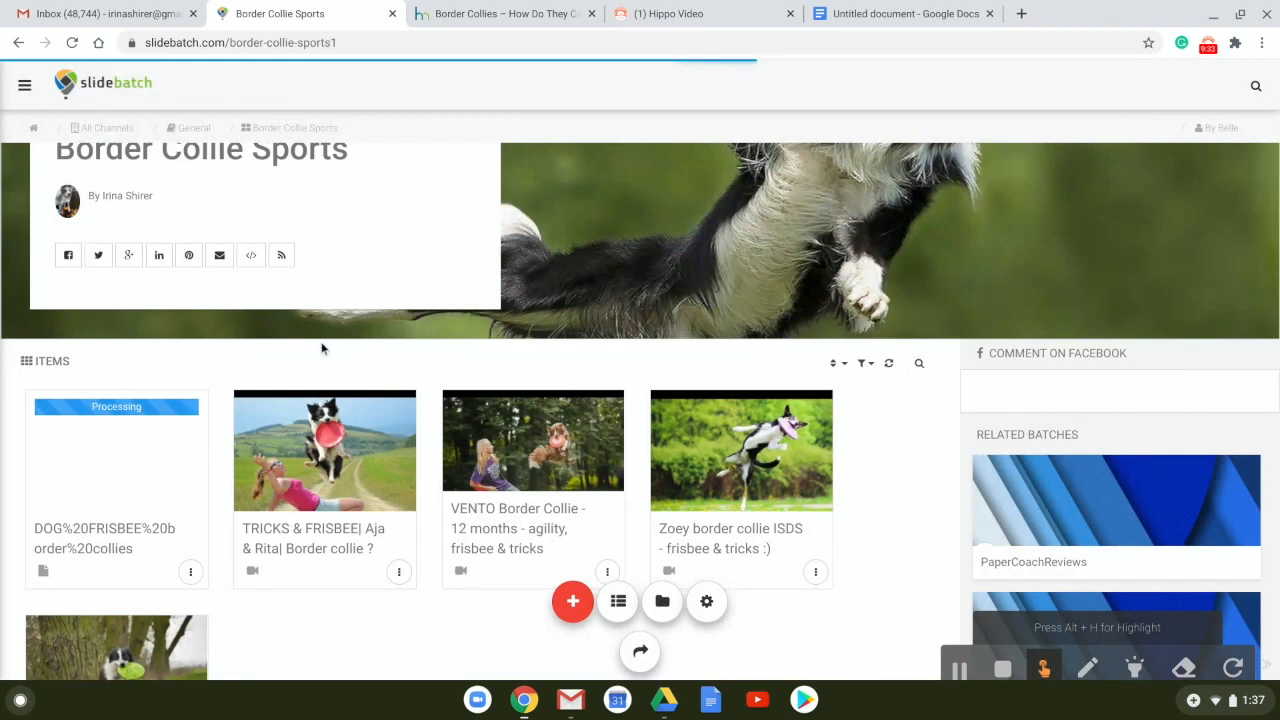
left_click(72, 43)
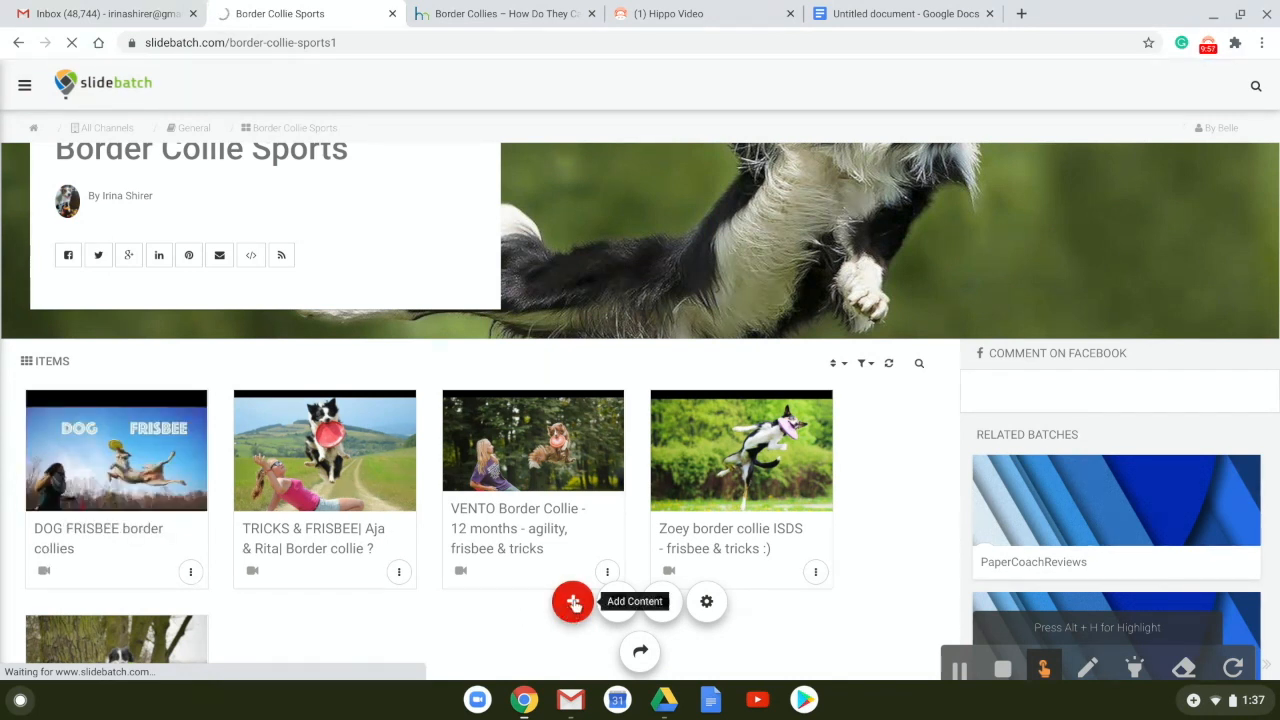
left_click(572, 601)
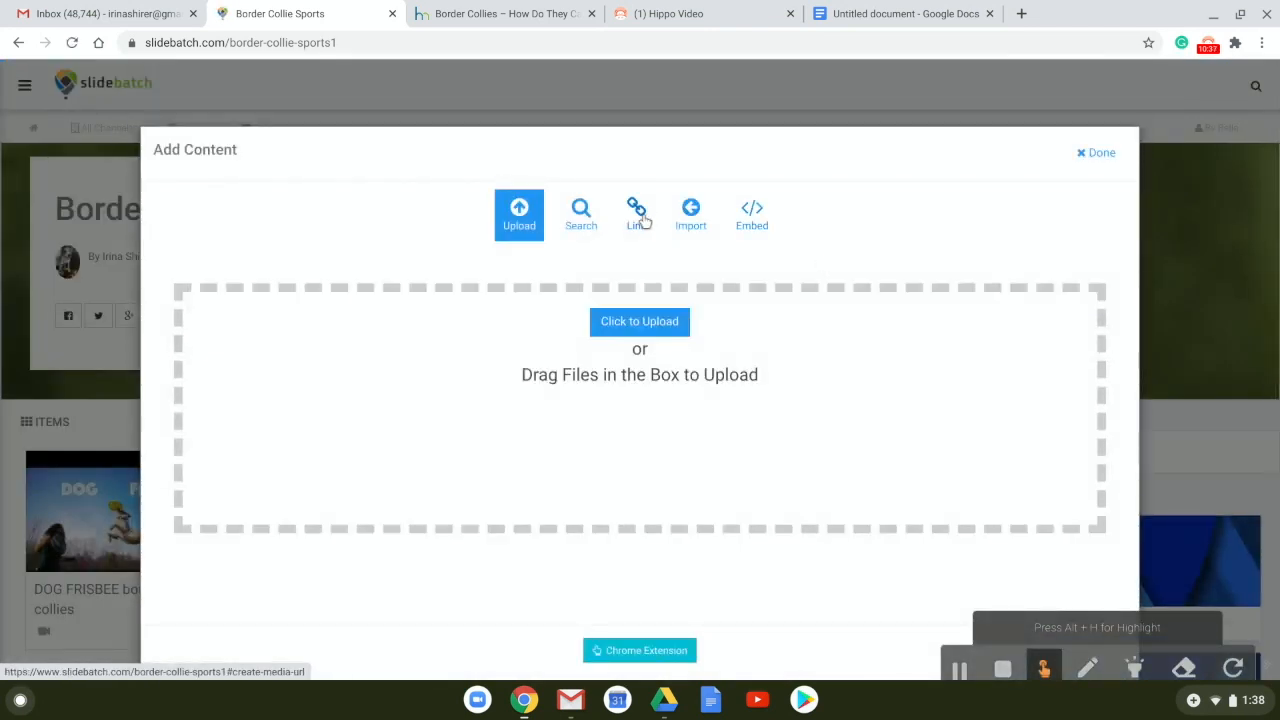
left_click(583, 218)
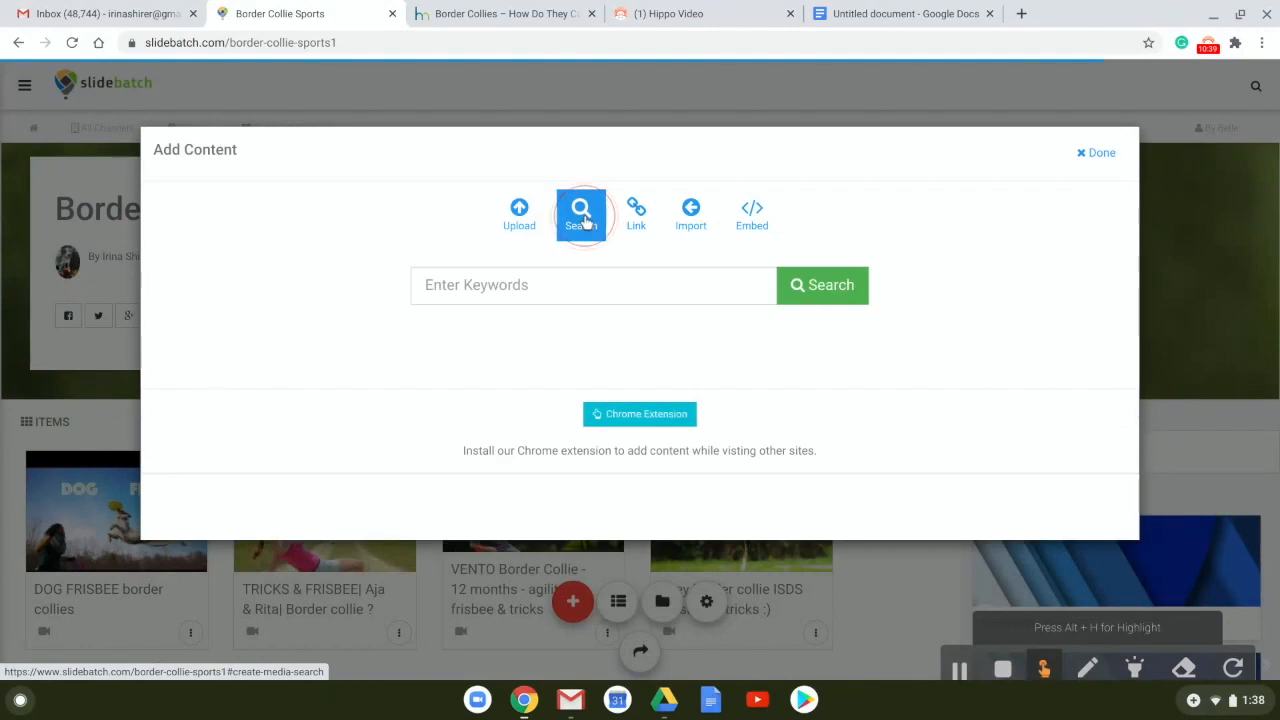
Search the addable content for "border collie frisbee sports".
left_click(566, 282)
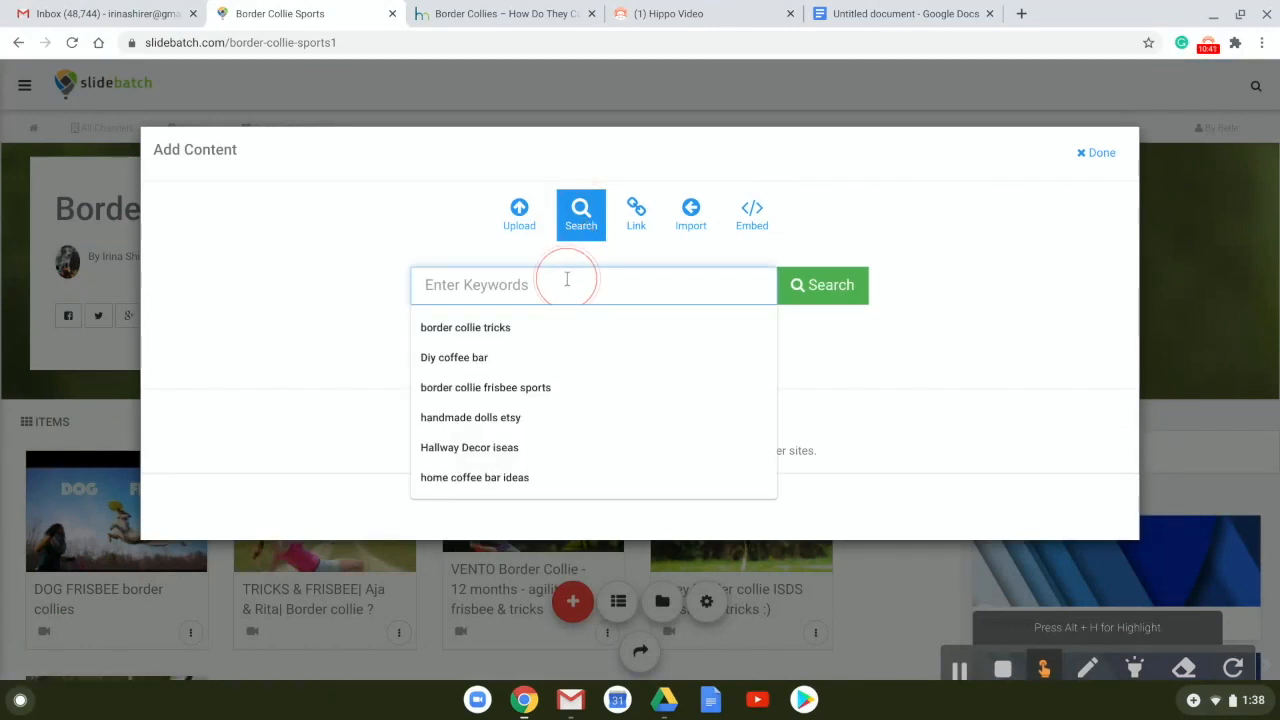
type("borader co")
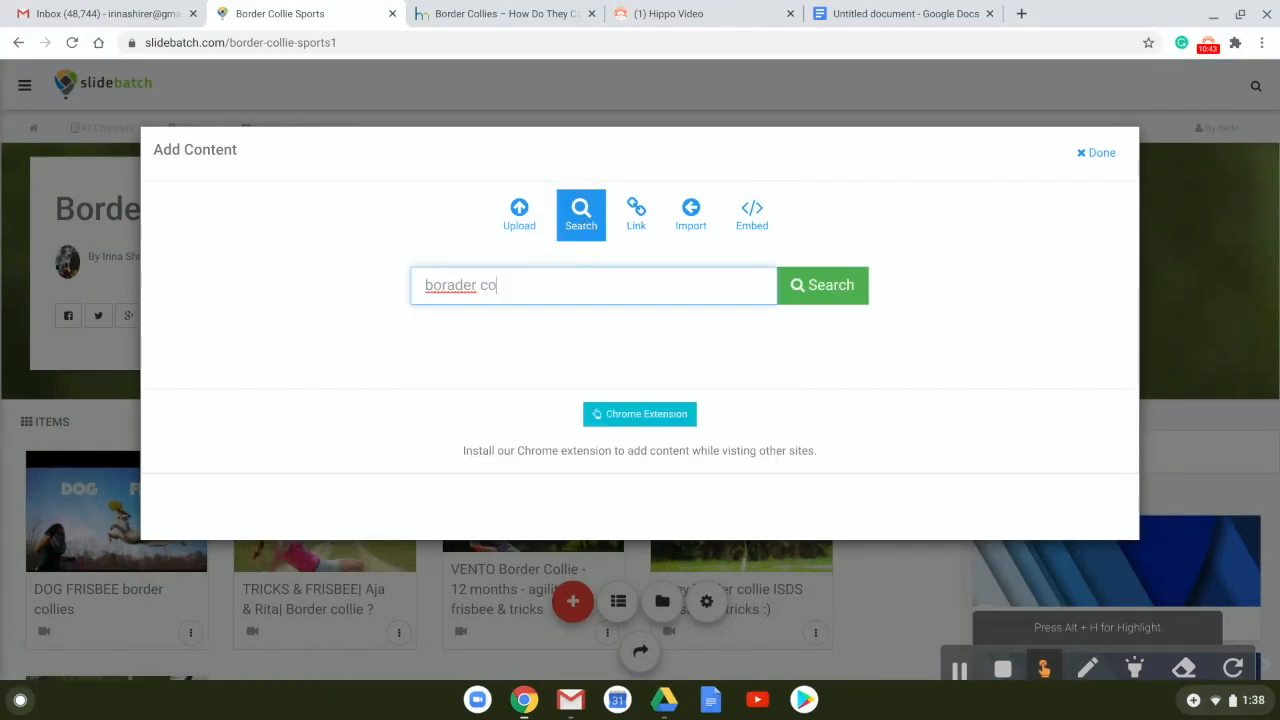
key("BackSpace")
key("BackSpace")
key("BackSpace")
key("BackSpace")
type("der co")
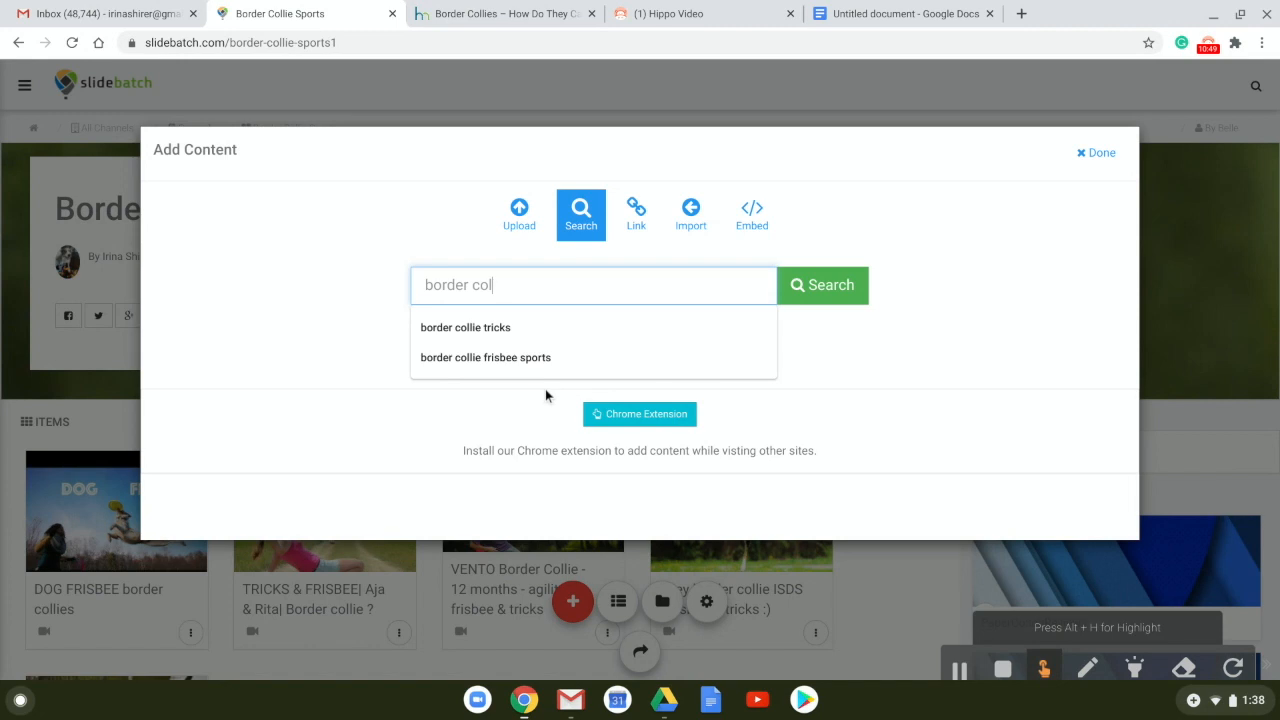
left_click(546, 360)
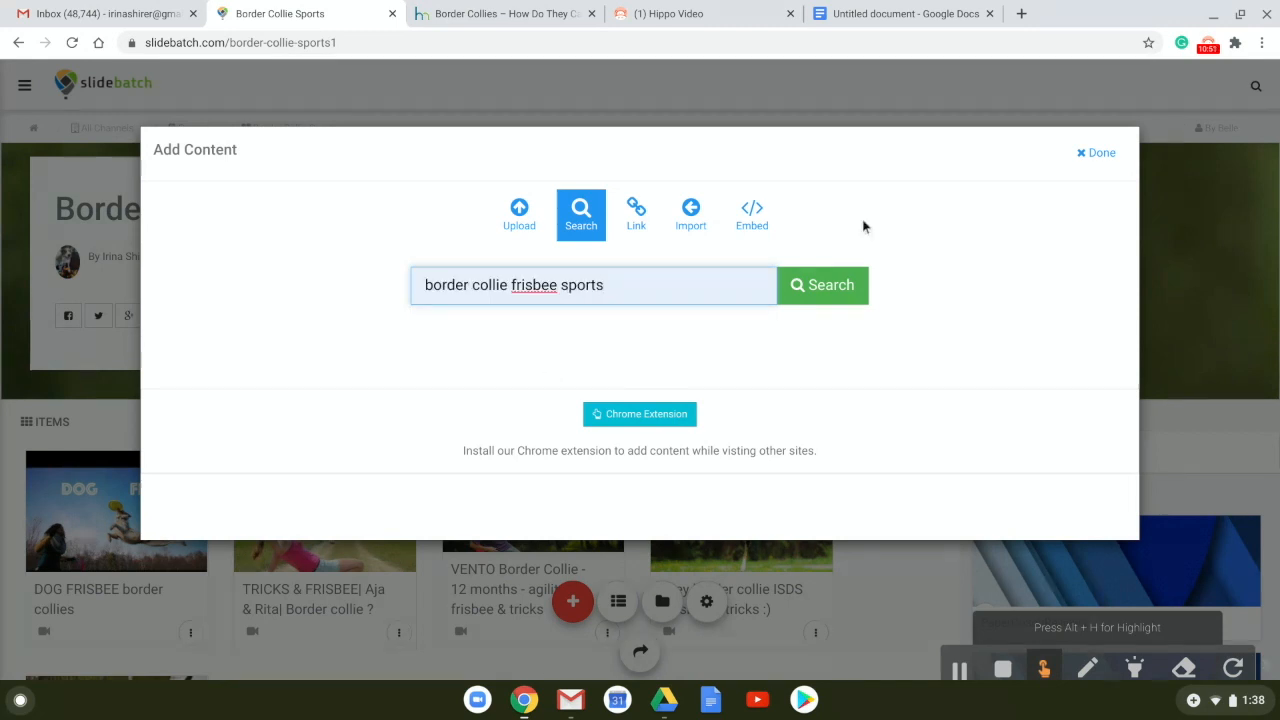
left_click(830, 287)
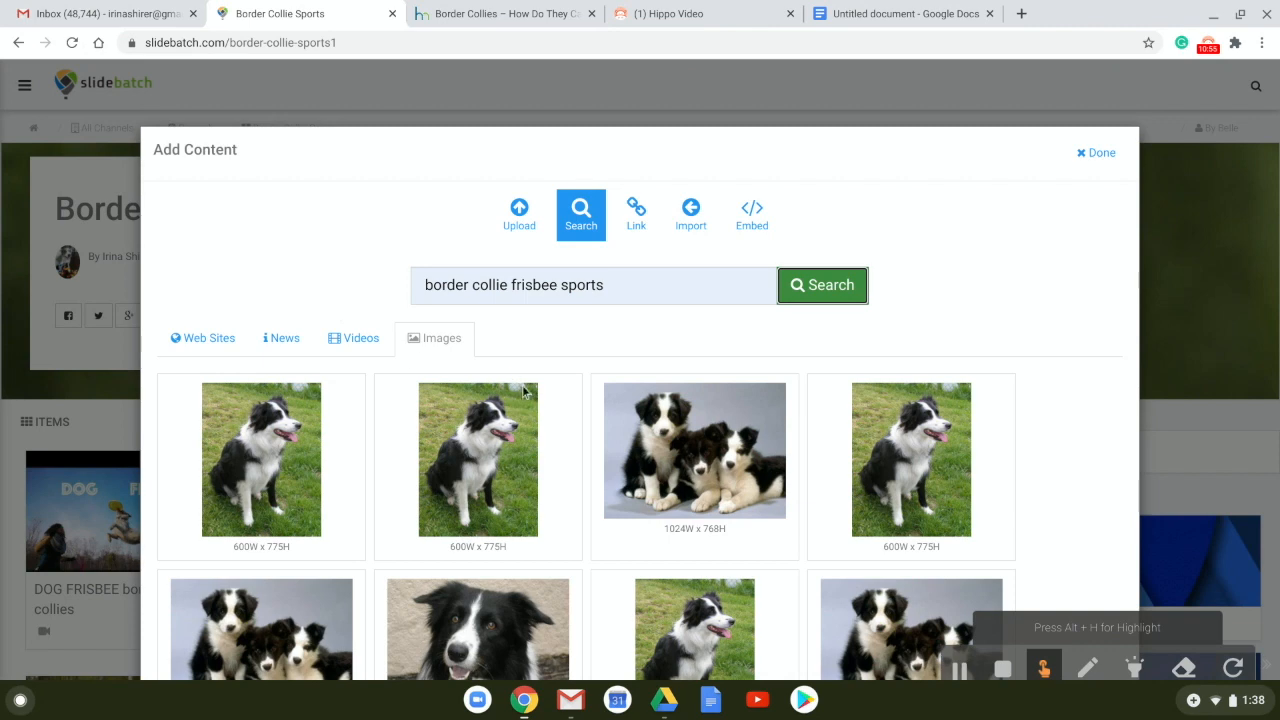
Look through the whole list of image results for pictures of border collies playing frisbee.
scroll(524, 392, "down", 3)
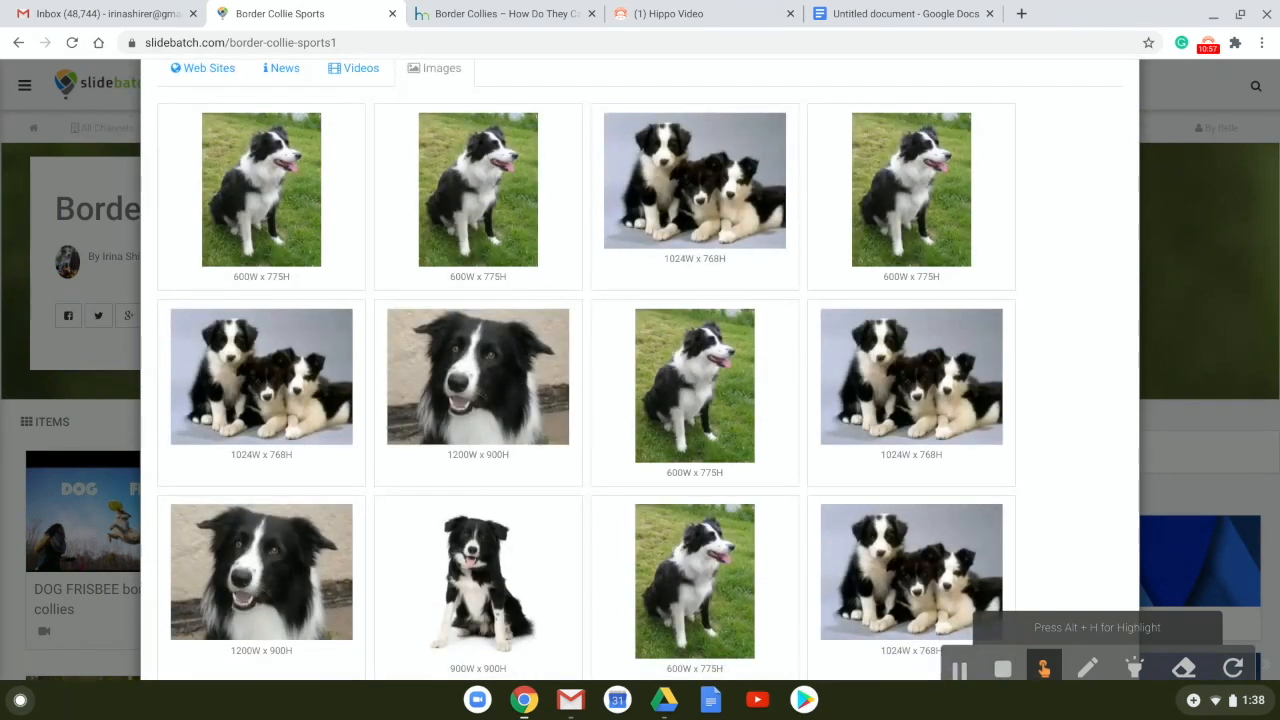
scroll(640, 370, "down", 5)
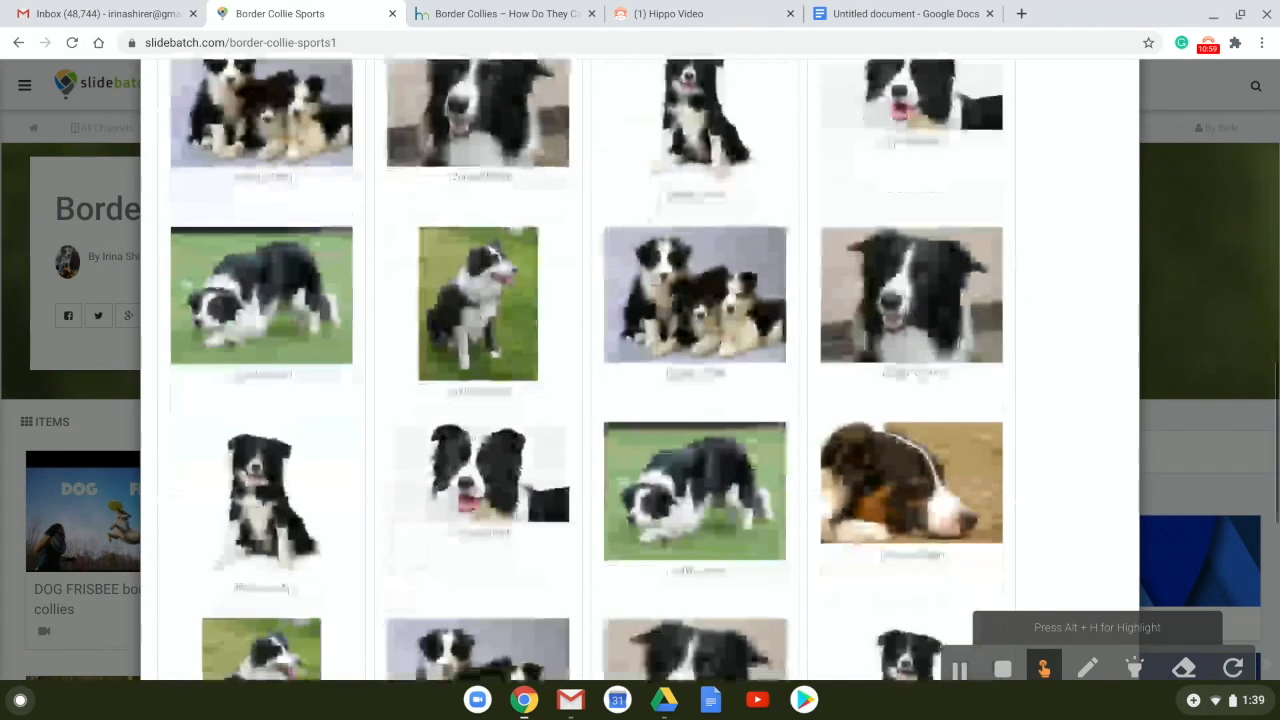
scroll(640, 370, "down", 4)
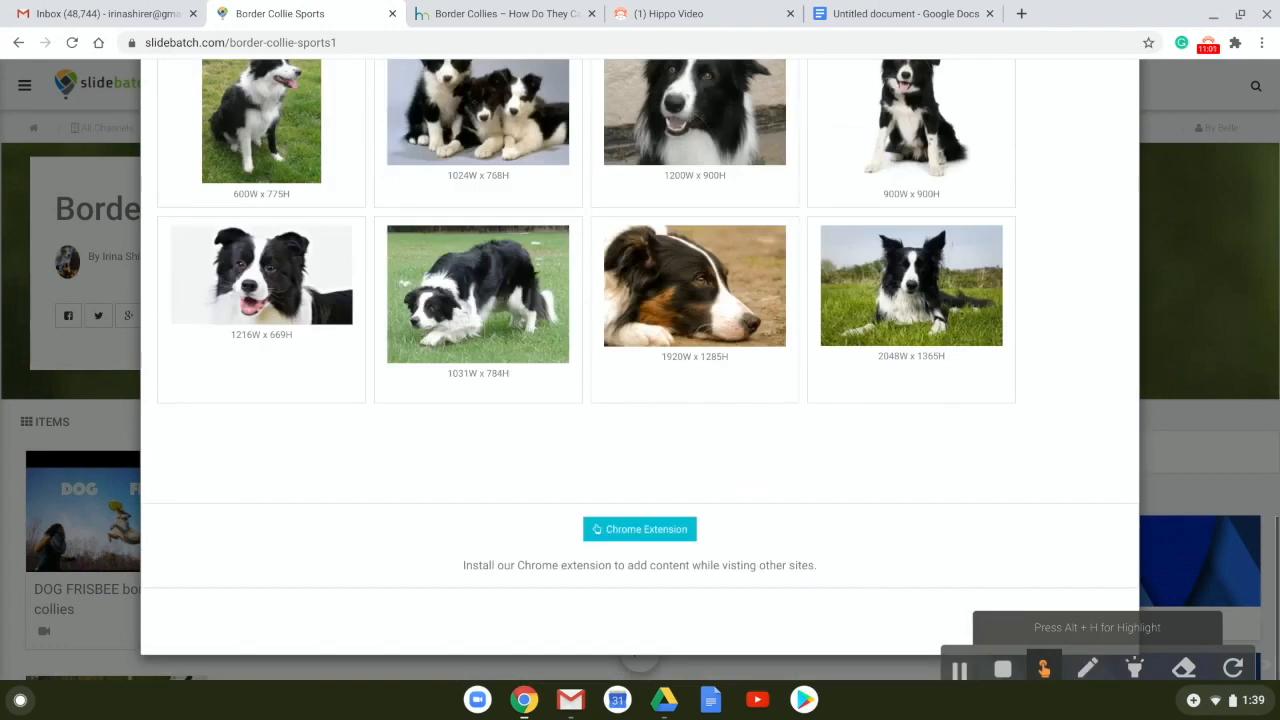
scroll(640, 370, "up", 10)
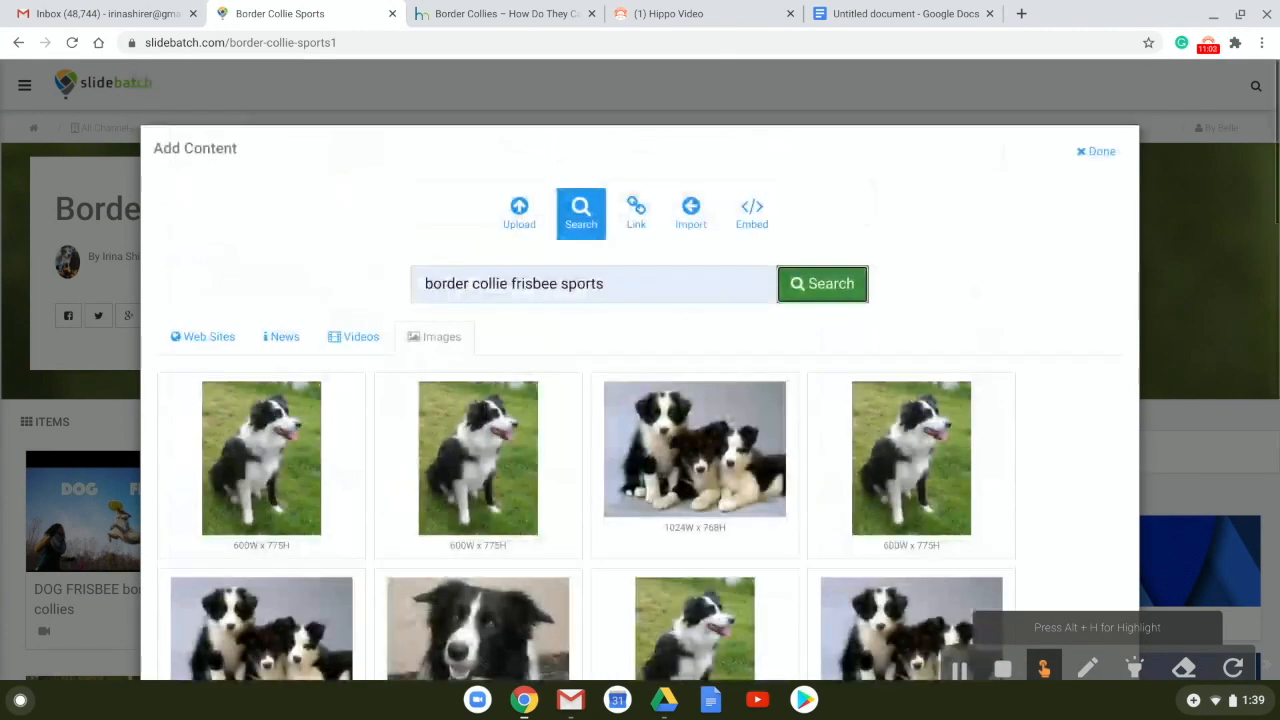
scroll(640, 370, "down", 2)
scroll(519, 296, "up", 2)
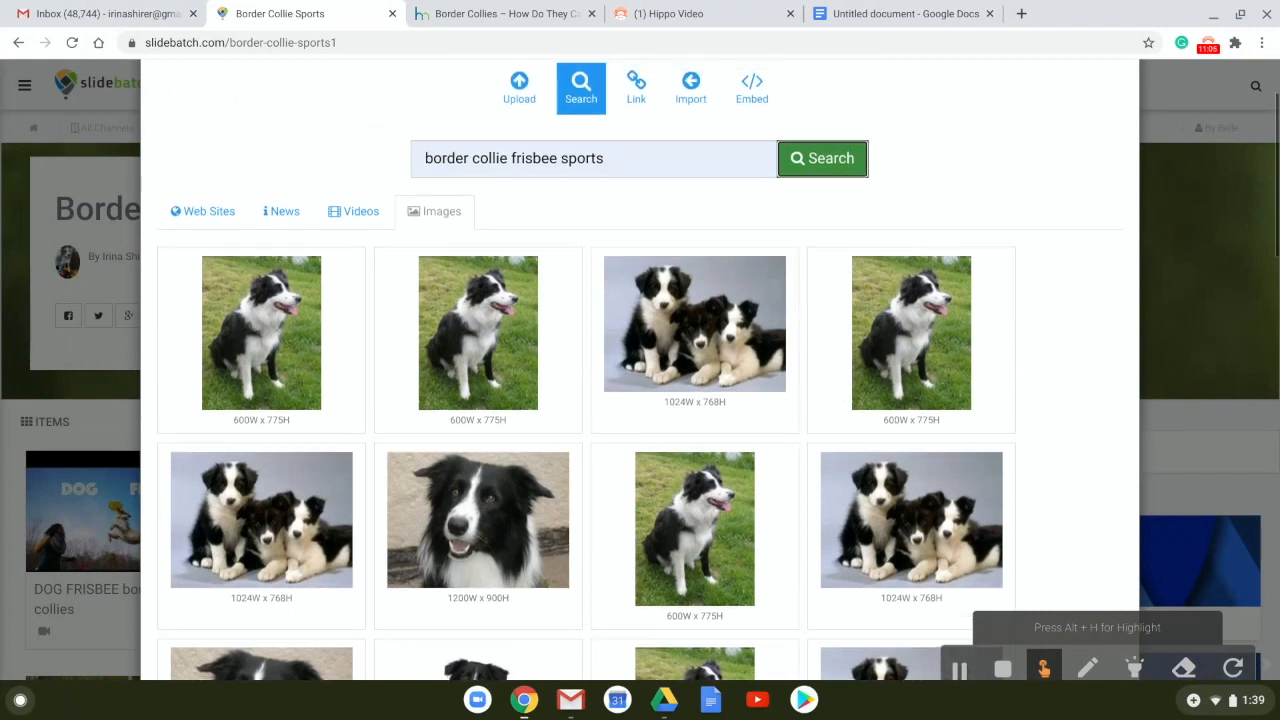
Shorten the search keywords to "border collie frisbee" and run the image search again.
left_click(608, 158)
key("BackSpace")
key("BackSpace")
key("BackSpace")
key("BackSpace")
key("BackSpace")
key("BackSpace")
key("BackSpace")
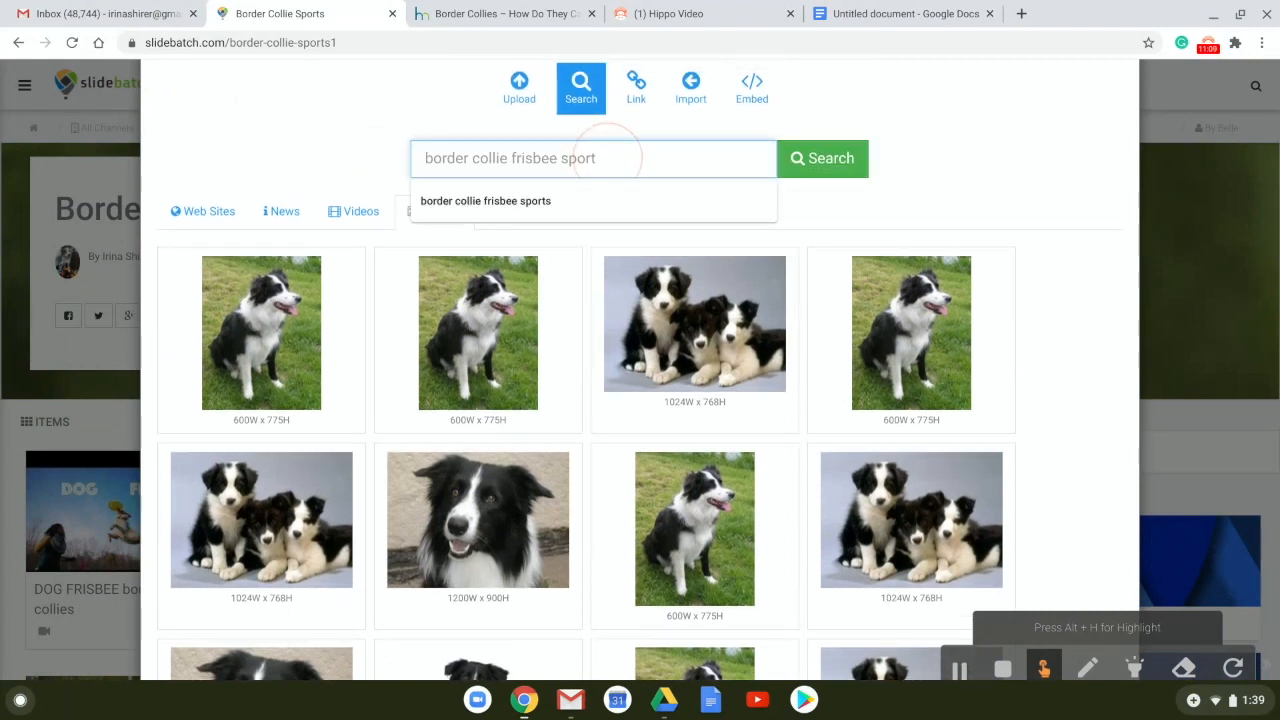
key("Return")
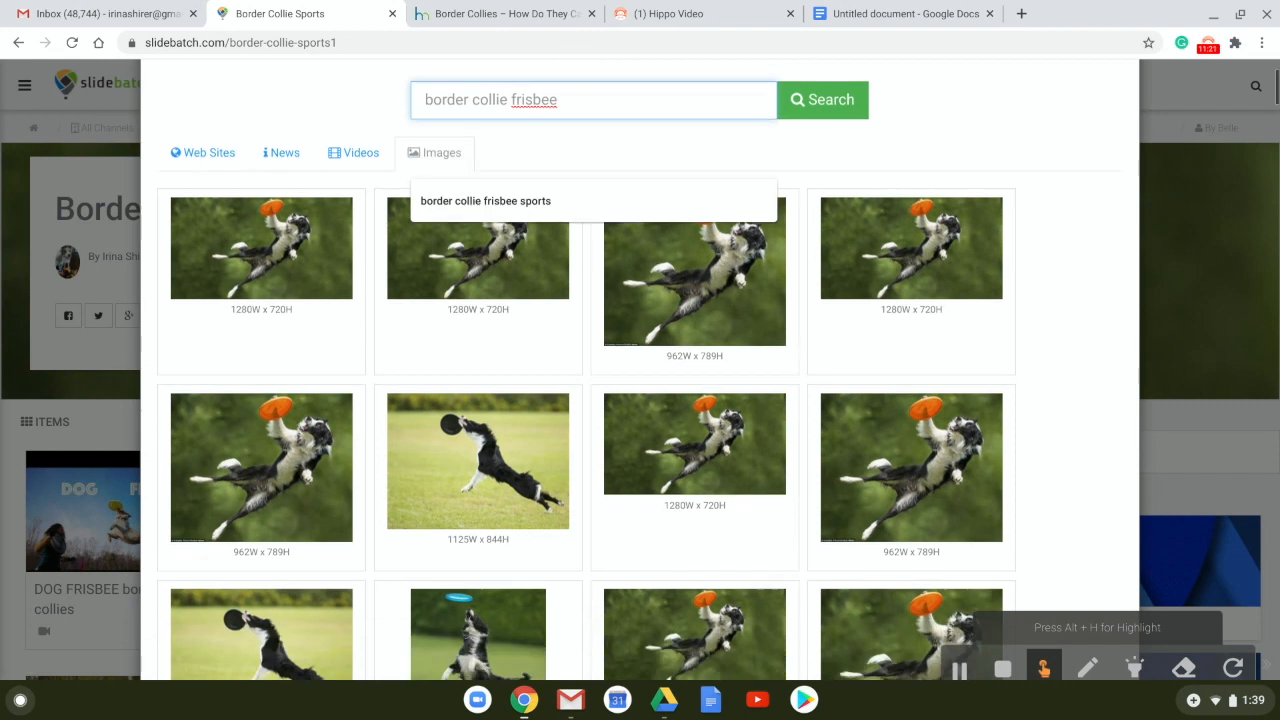
Add the 962 x 789 image of the border collie catching an orange frisbee to the batch.
scroll(603, 198, "down", 2)
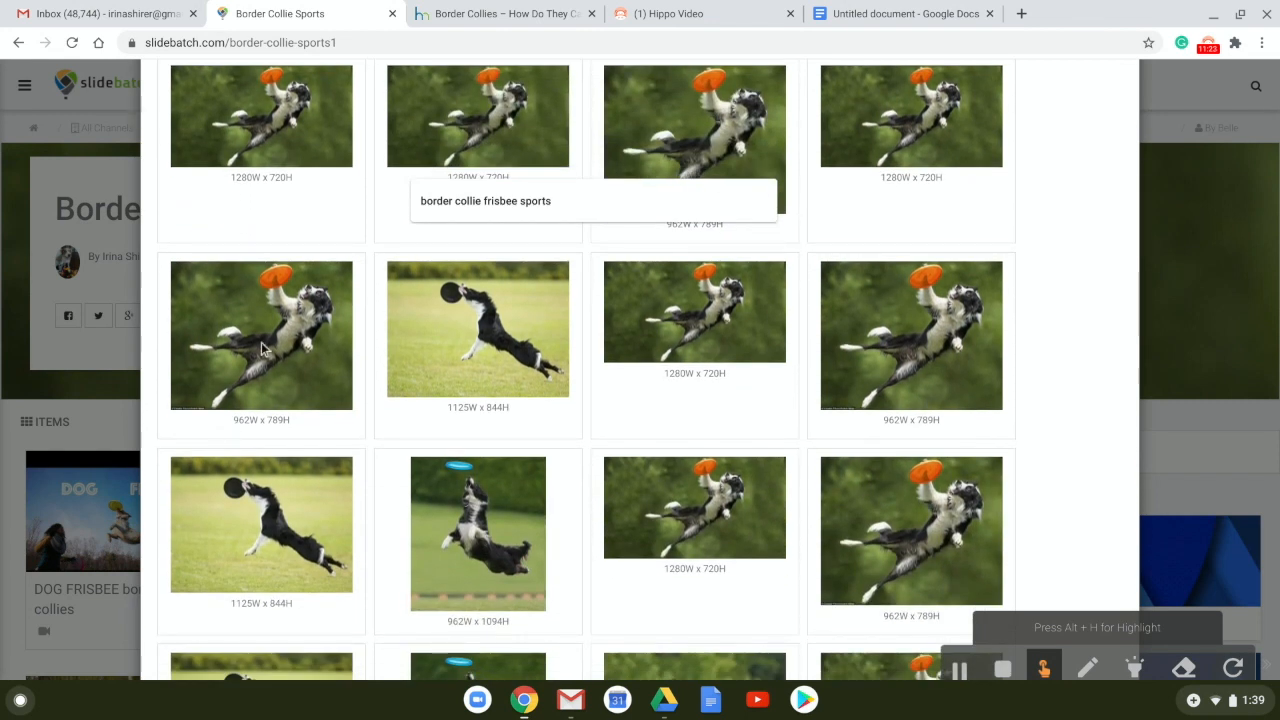
left_click(261, 342)
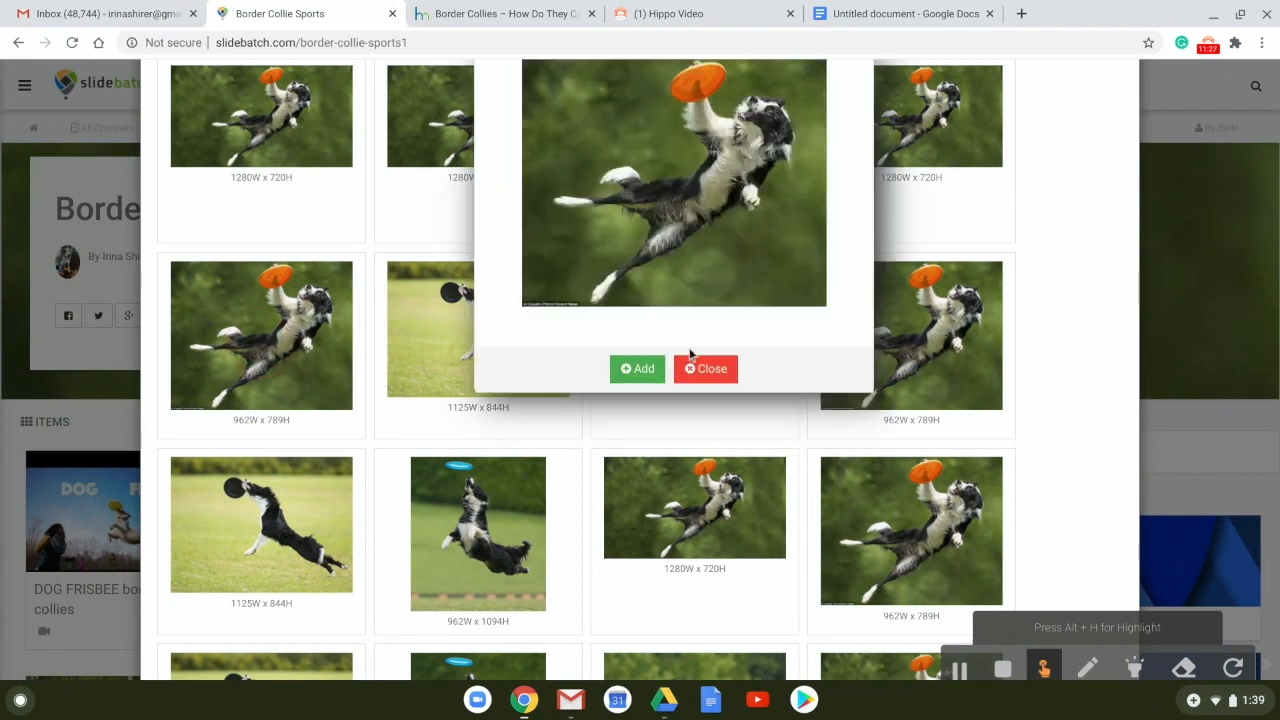
left_click(645, 369)
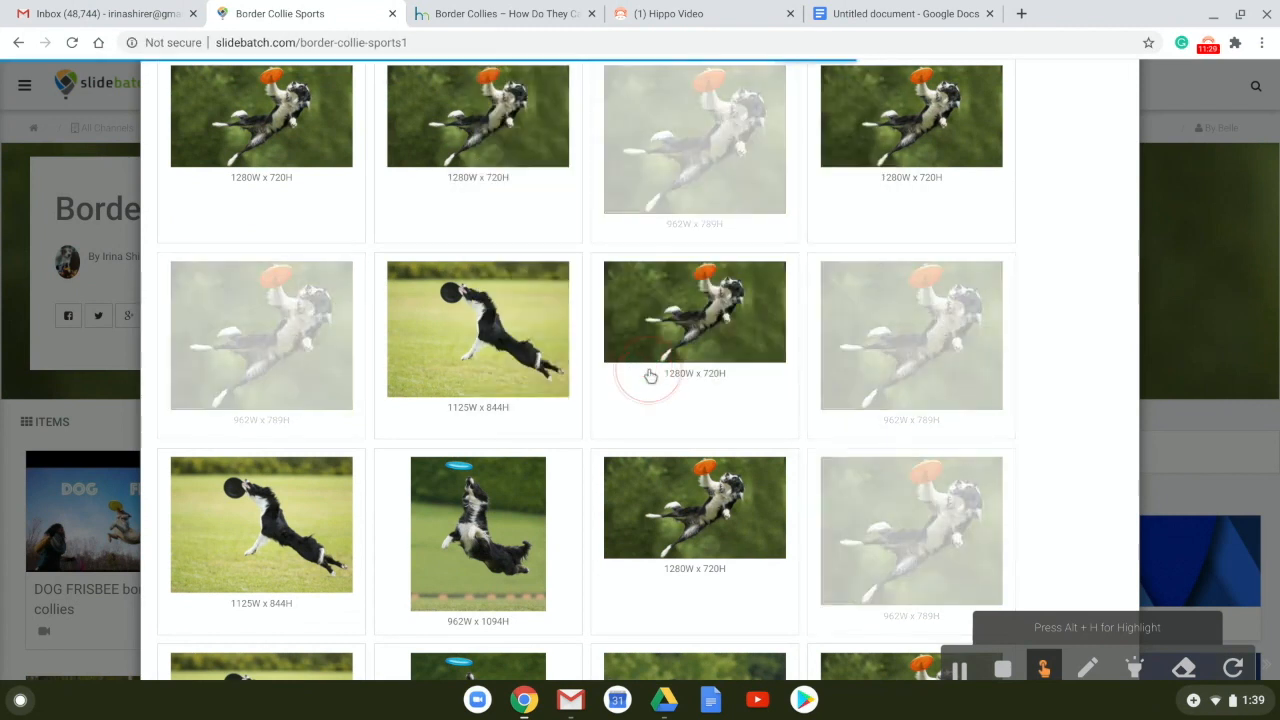
Add the 962 x 1094 image of the collie leaping for a blue frisbee and the 853 x 481 pink frisbee image to the batch.
left_click(502, 538)
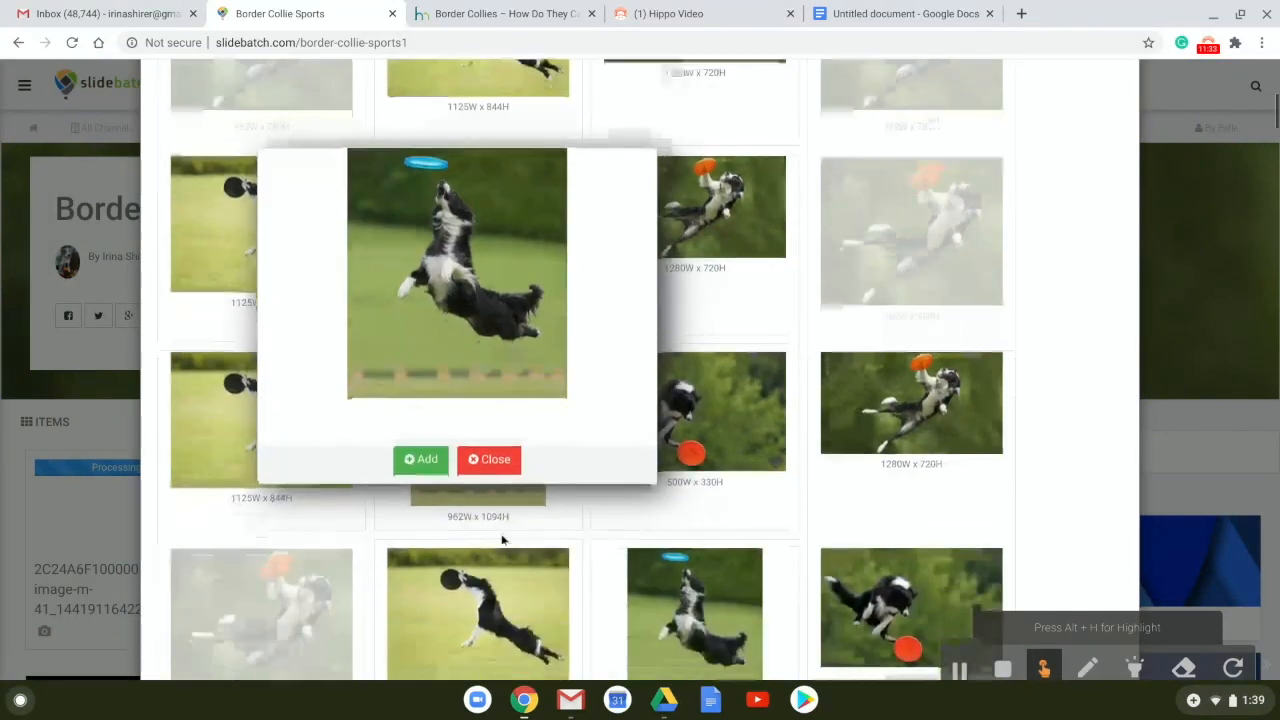
left_click(425, 459)
scroll(425, 459, "down", 3)
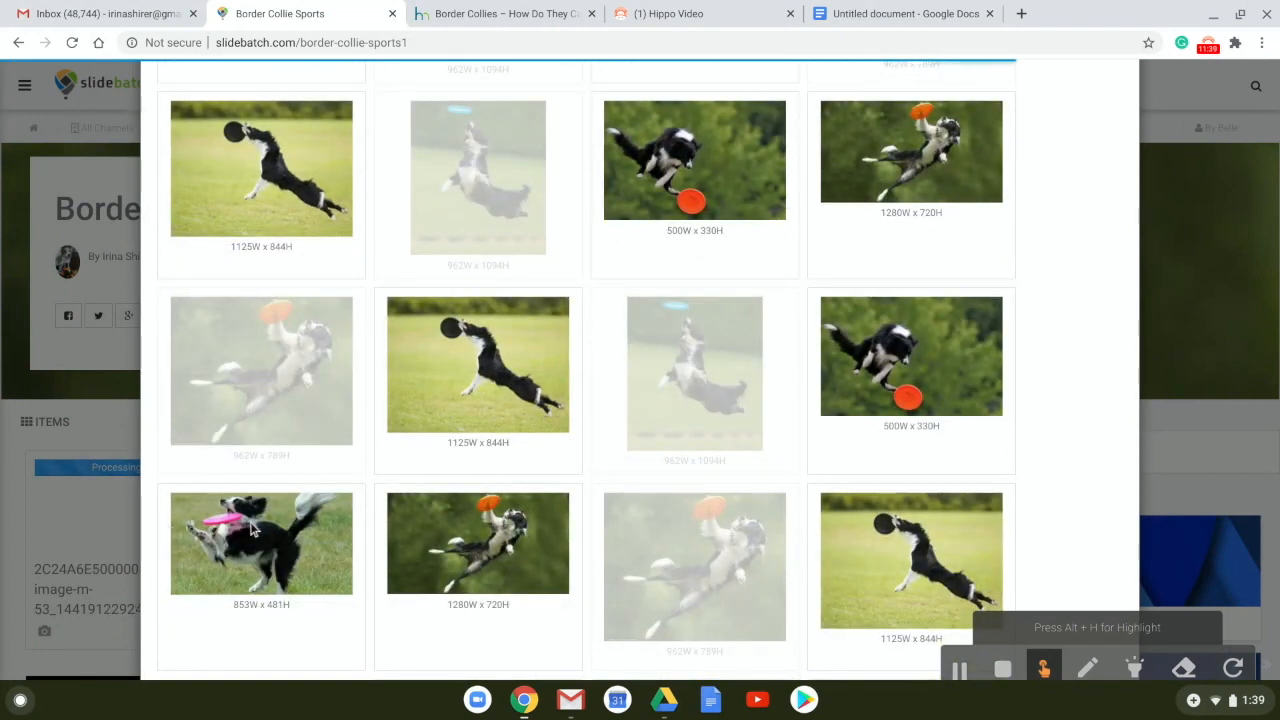
left_click(250, 523)
scroll(250, 522, "down", 3)
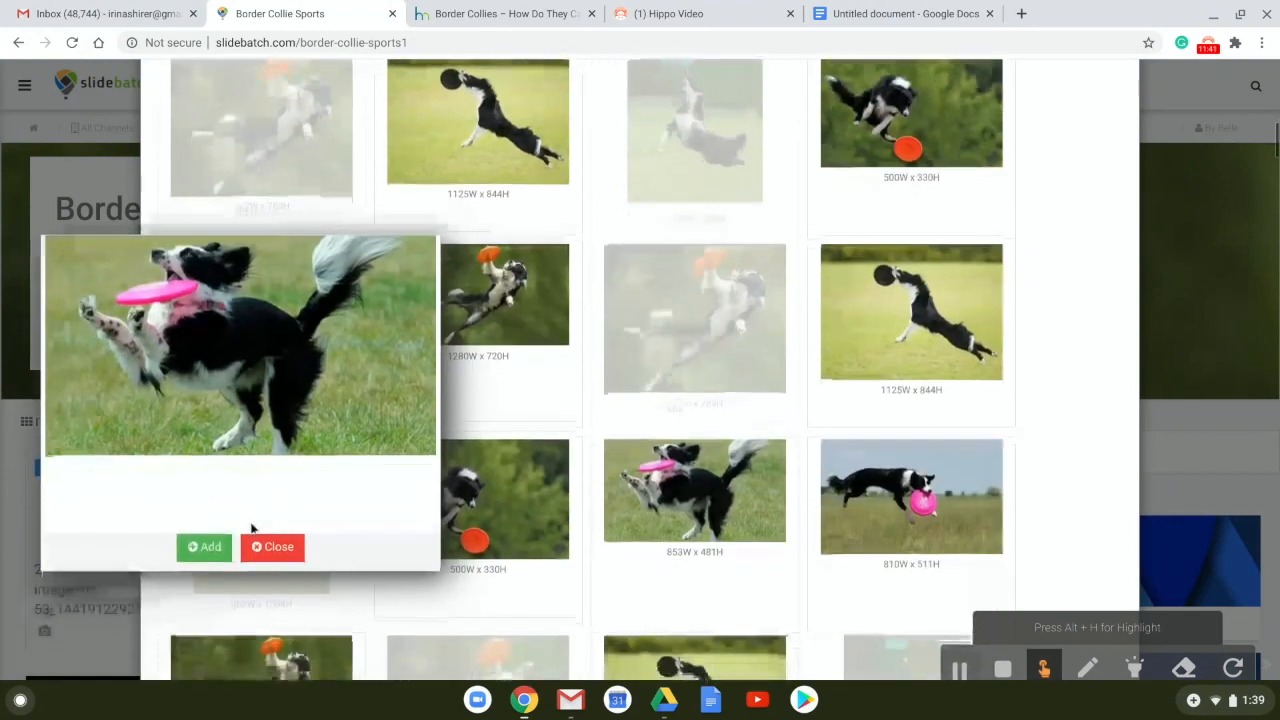
left_click(211, 548)
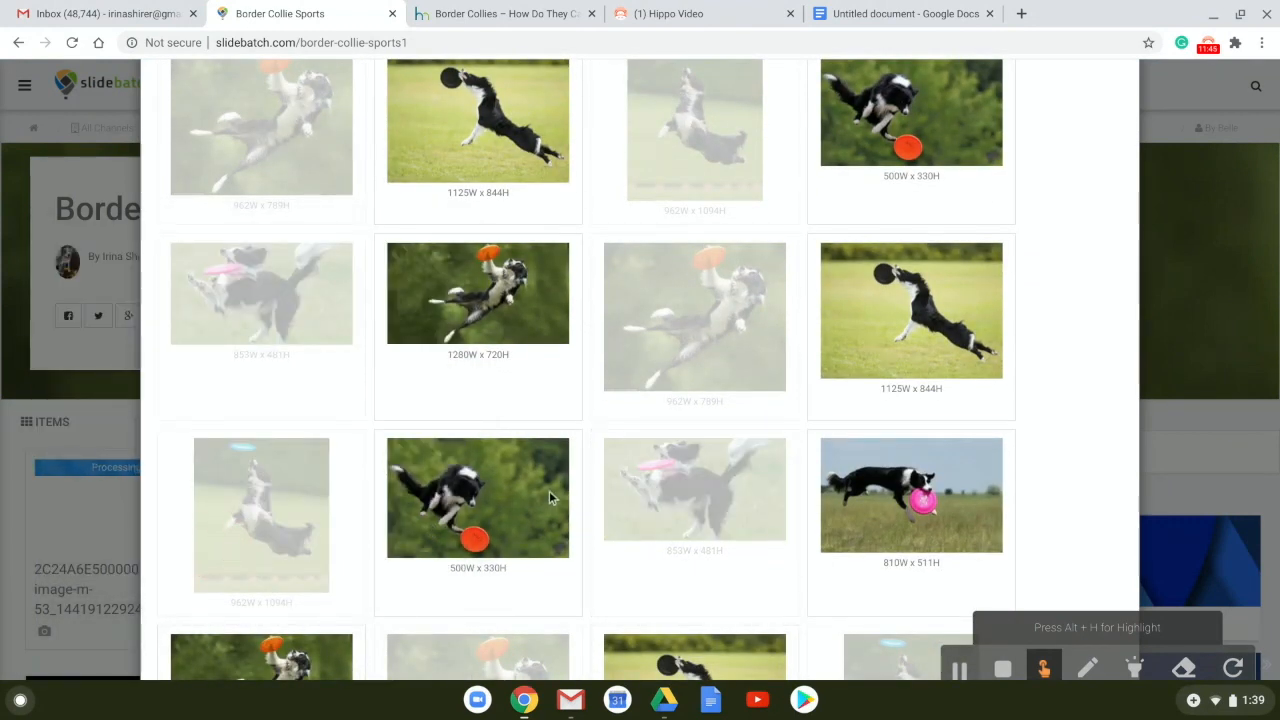
Review the border collie frisbee image results once more and close the Add Content window to return to the batch page.
scroll(549, 495, "up", 1)
scroll(549, 497, "up", 2)
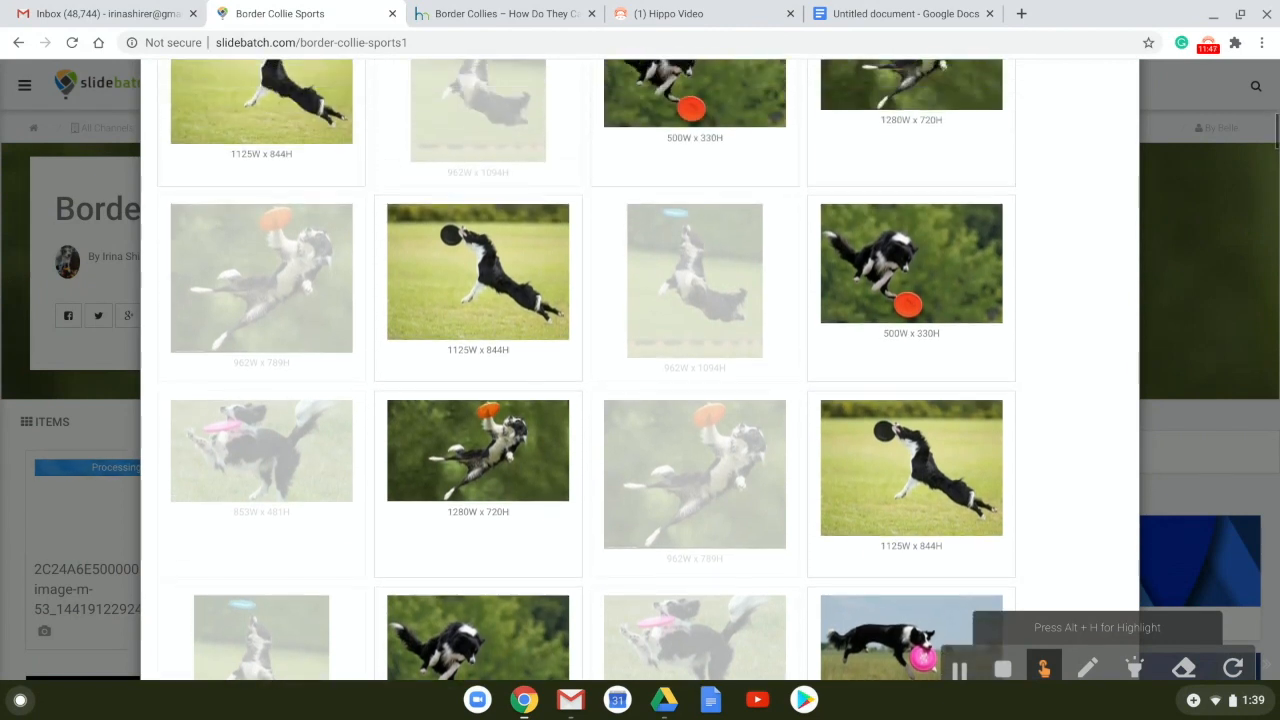
scroll(586, 370, "up", 6)
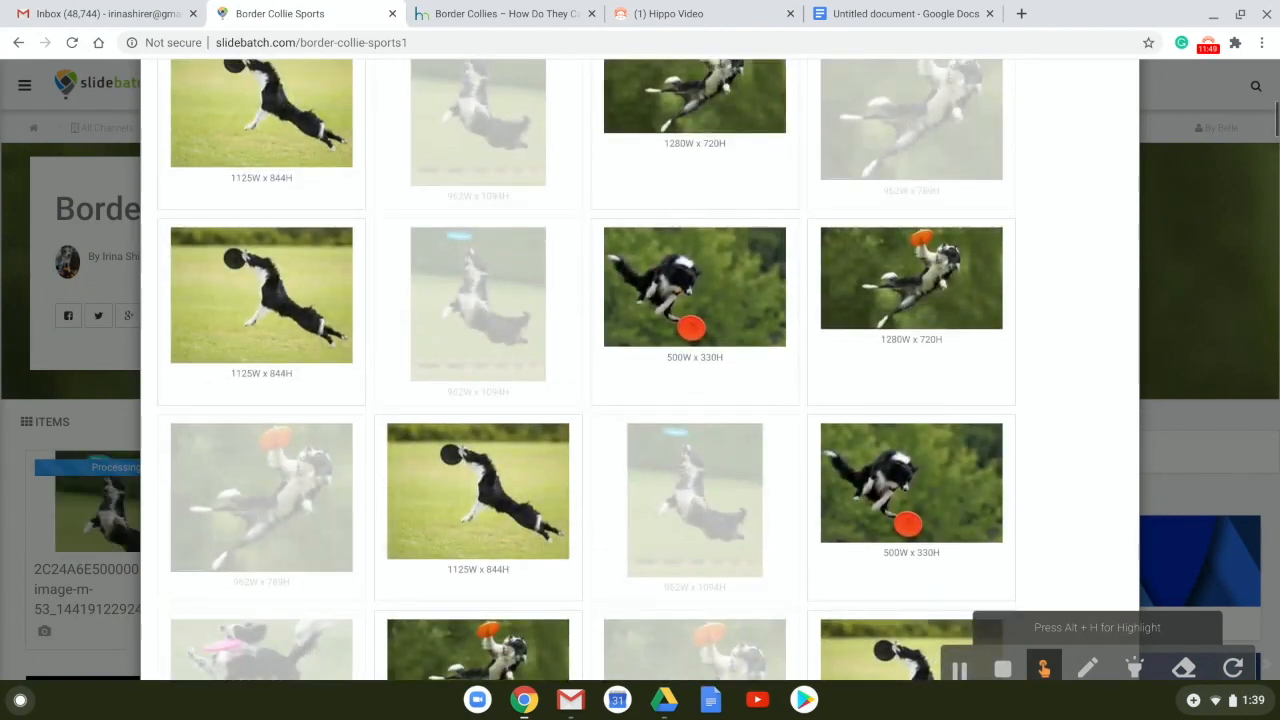
scroll(586, 370, "up", 6)
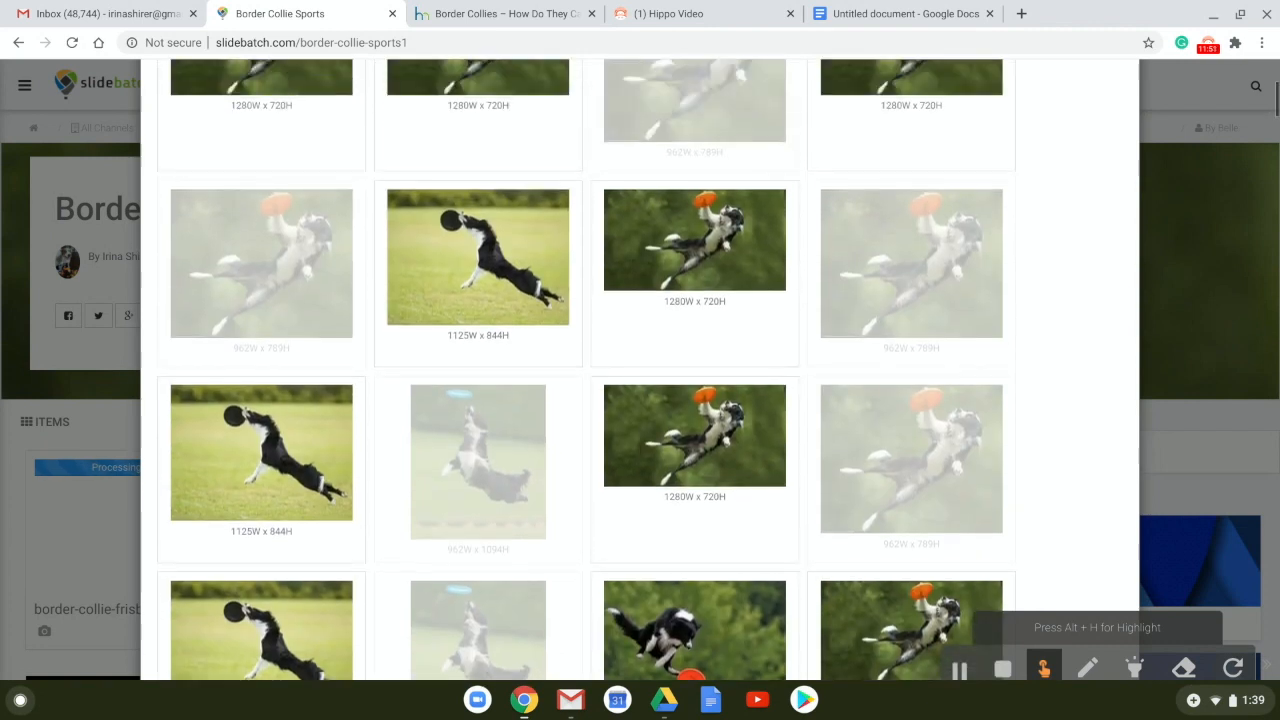
scroll(586, 370, "up", 5)
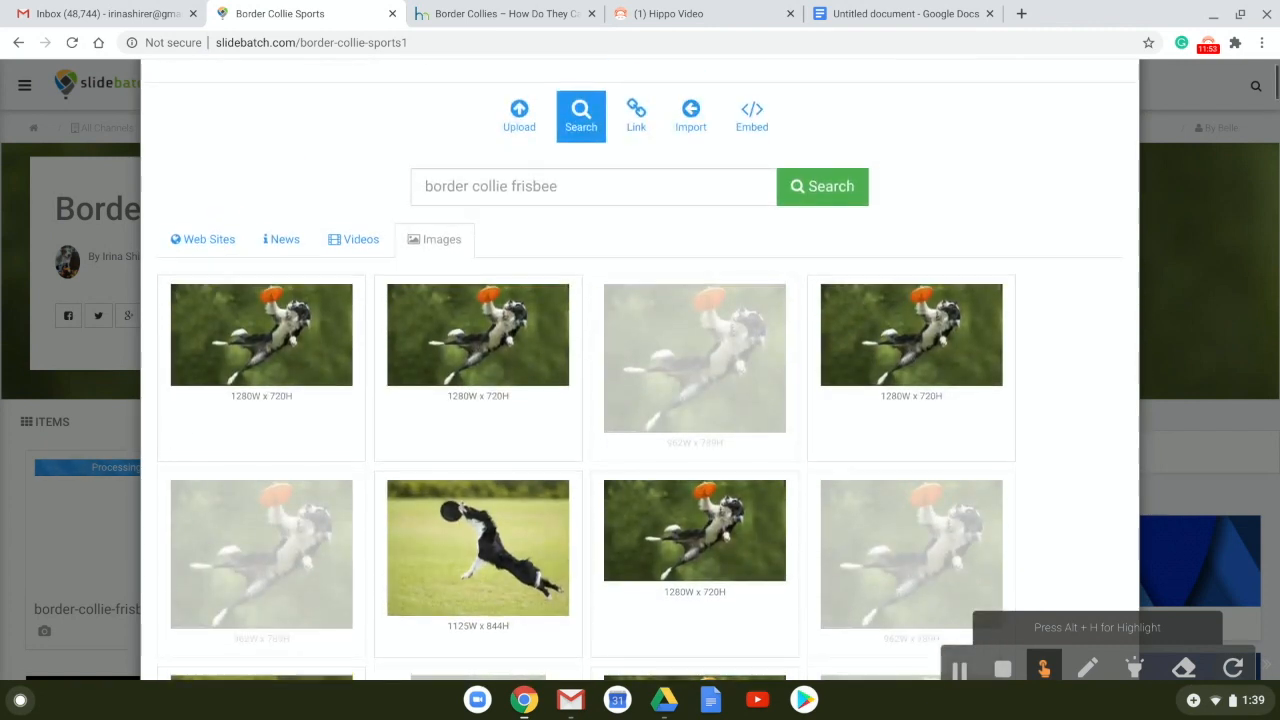
scroll(640, 380, "down", 4)
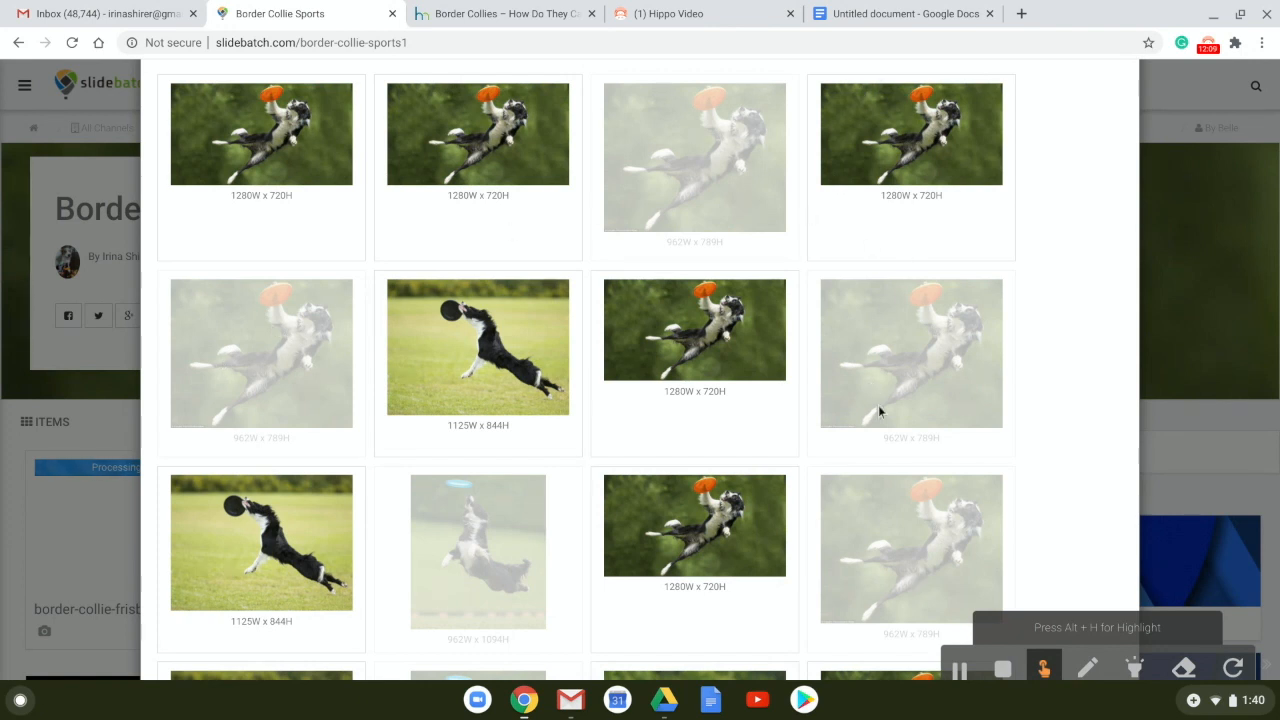
scroll(875, 400, "down", 10)
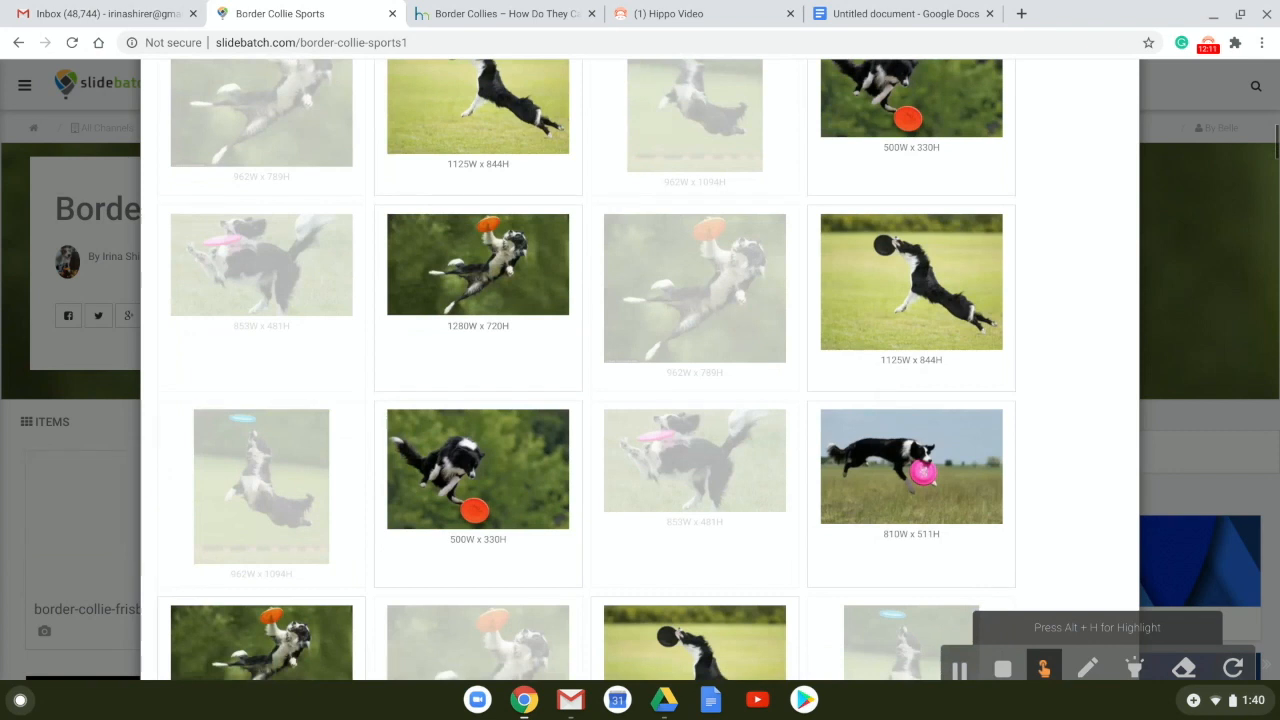
scroll(878, 405, "up", 10)
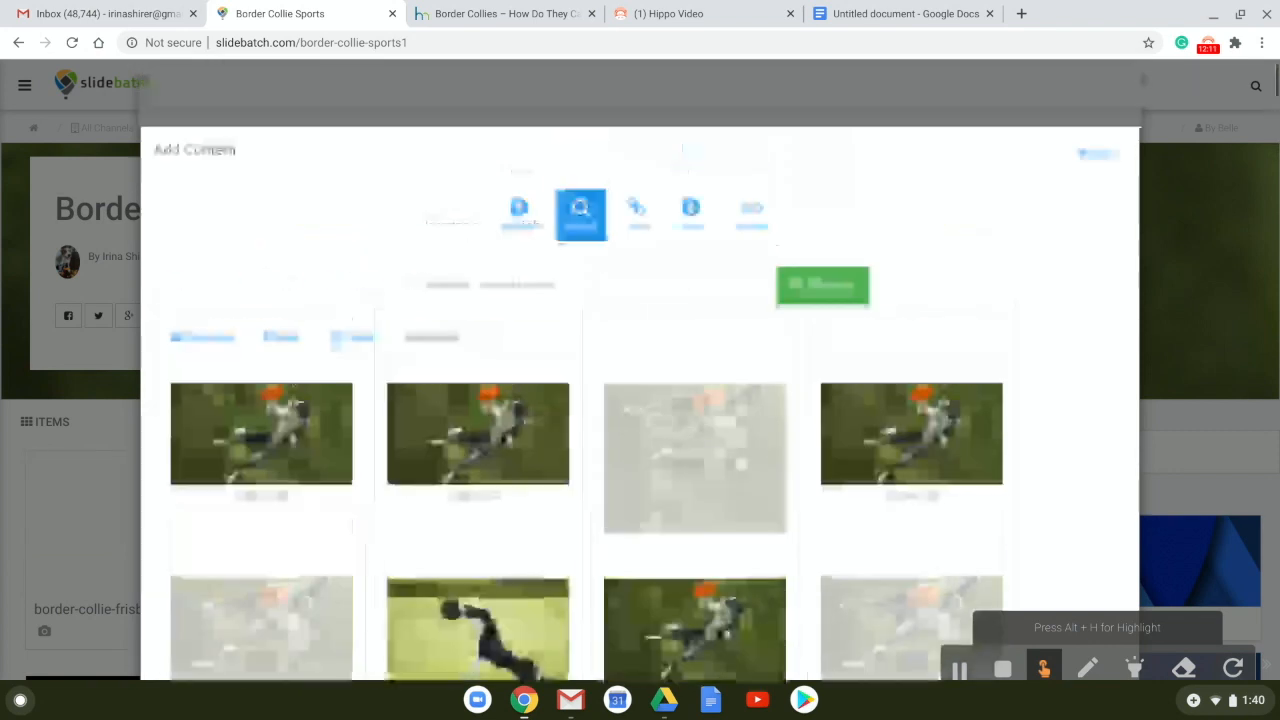
left_click(1104, 155)
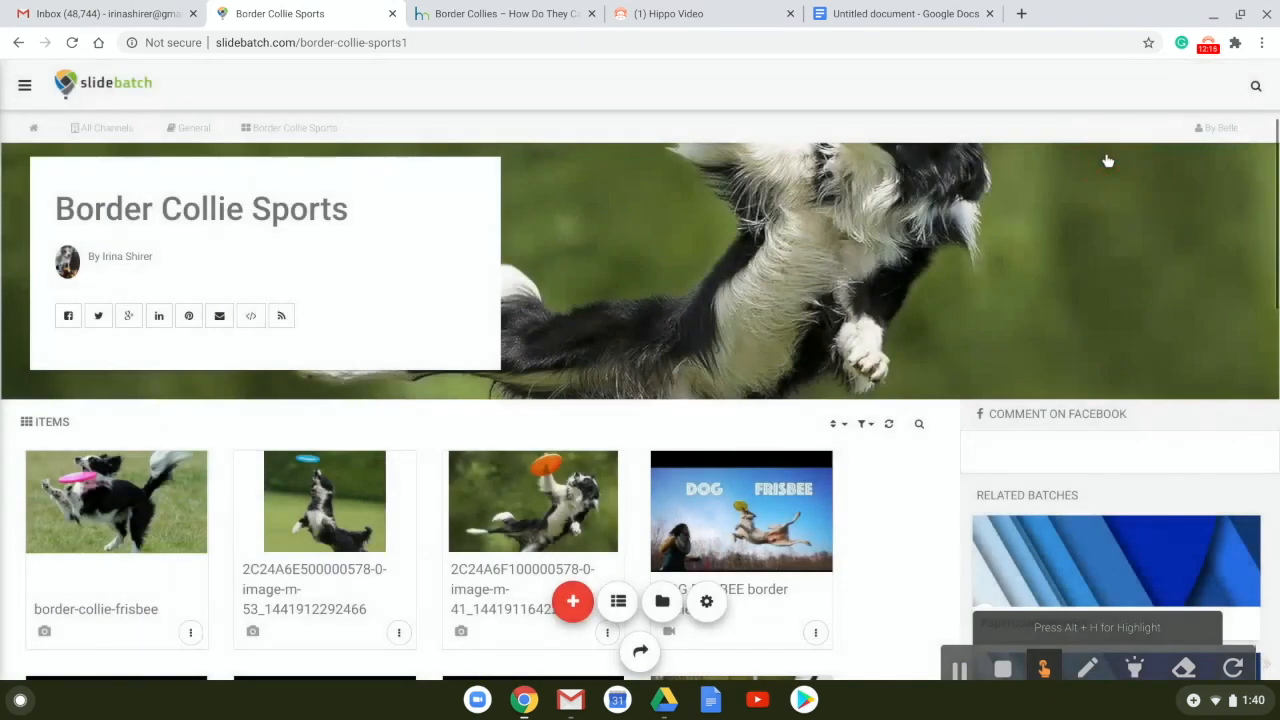